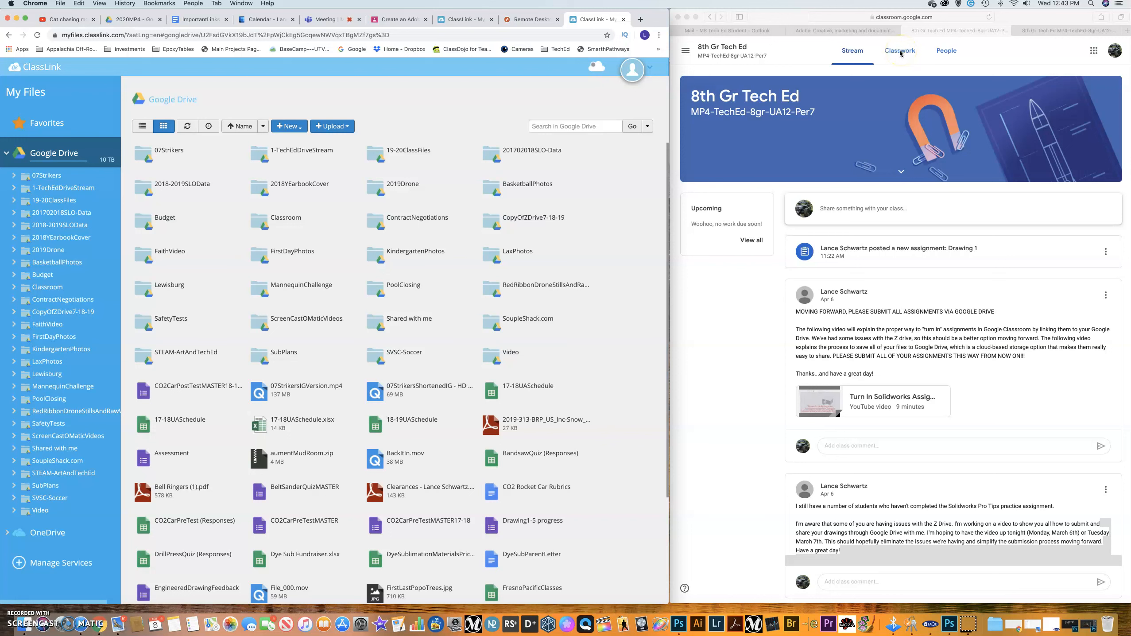
Open the 8th Gr Tech Ed class's Classwork page and expand the Drawing 1 assignment's instructions
left_click(900, 53)
left_click(900, 53)
left_click(900, 52)
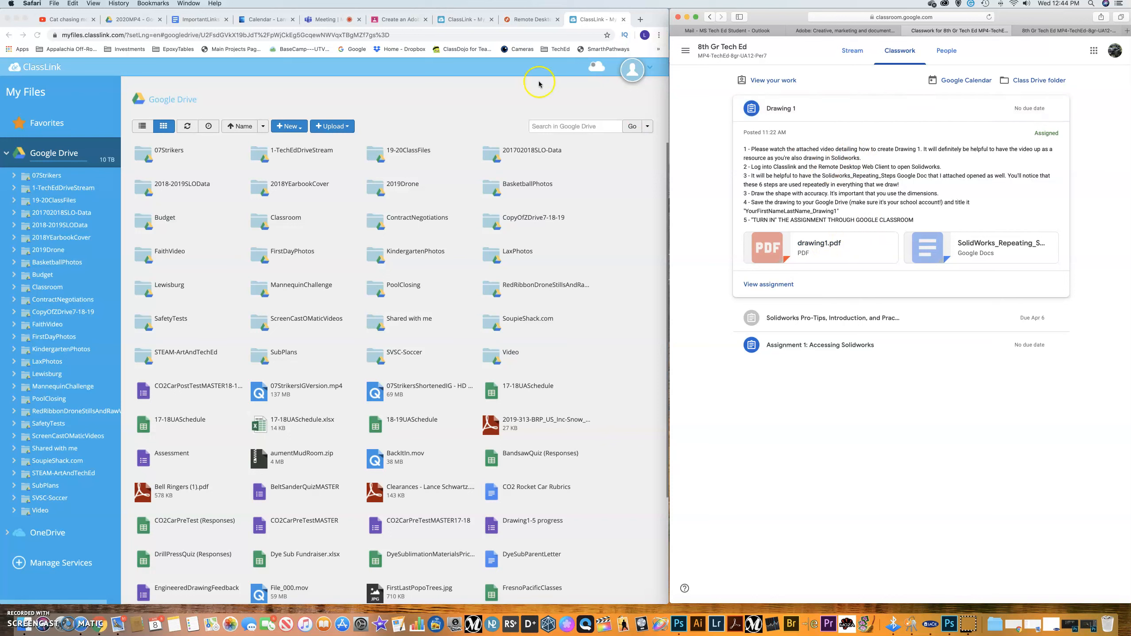
In Chrome, look through the SolidWorks remote session and ClassLink pages, then check the cloud storage connections under Manage Services
left_click(526, 24)
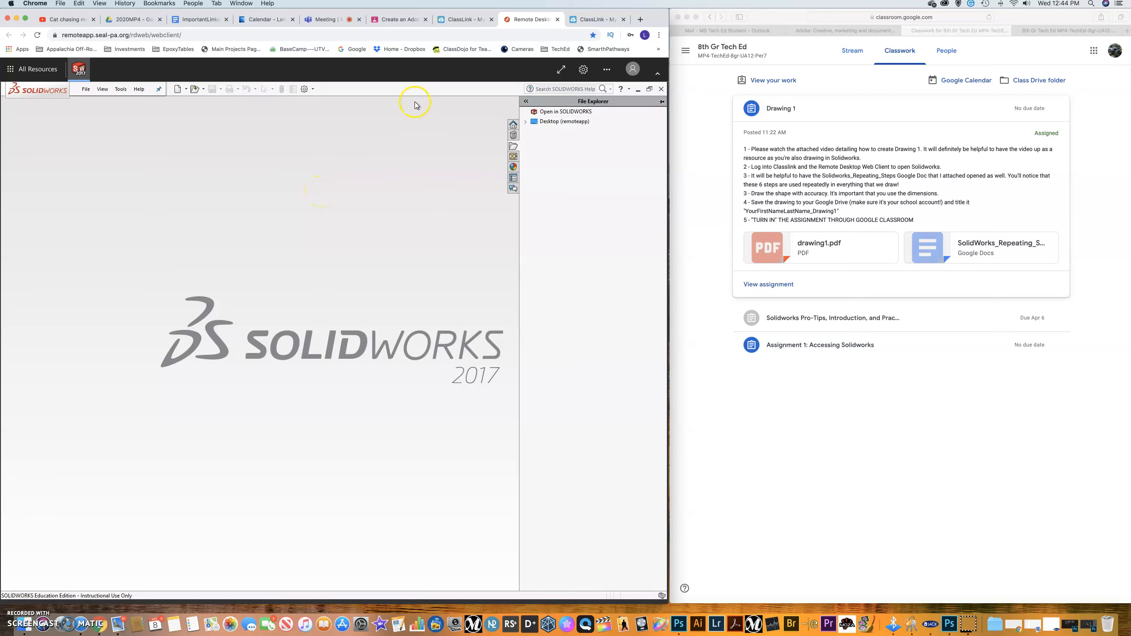
left_click(465, 20)
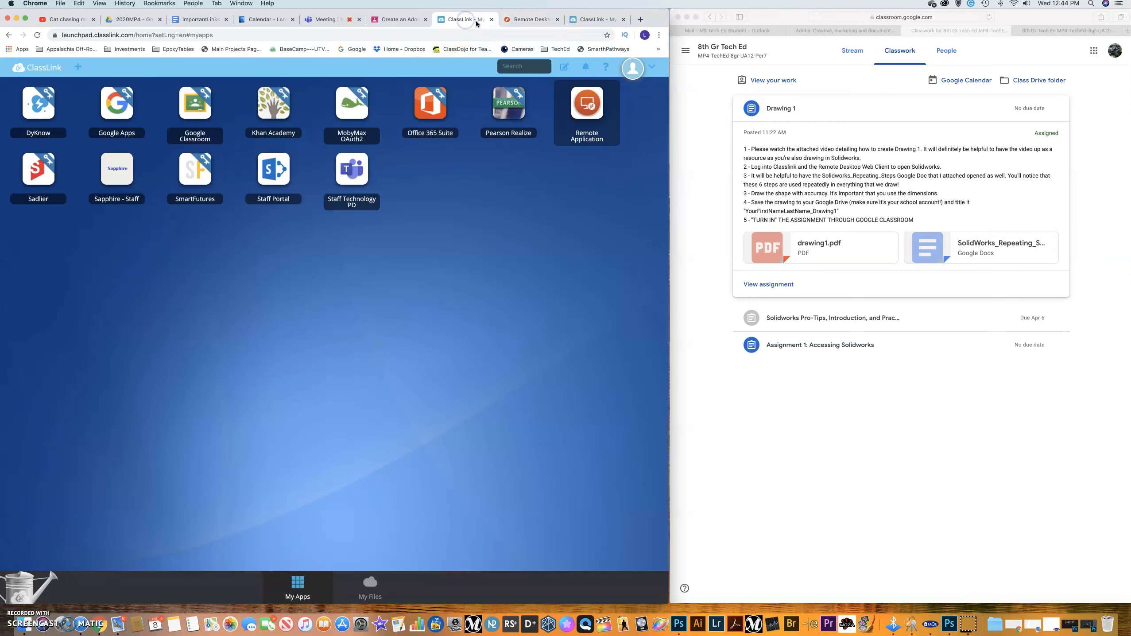
left_click(594, 19)
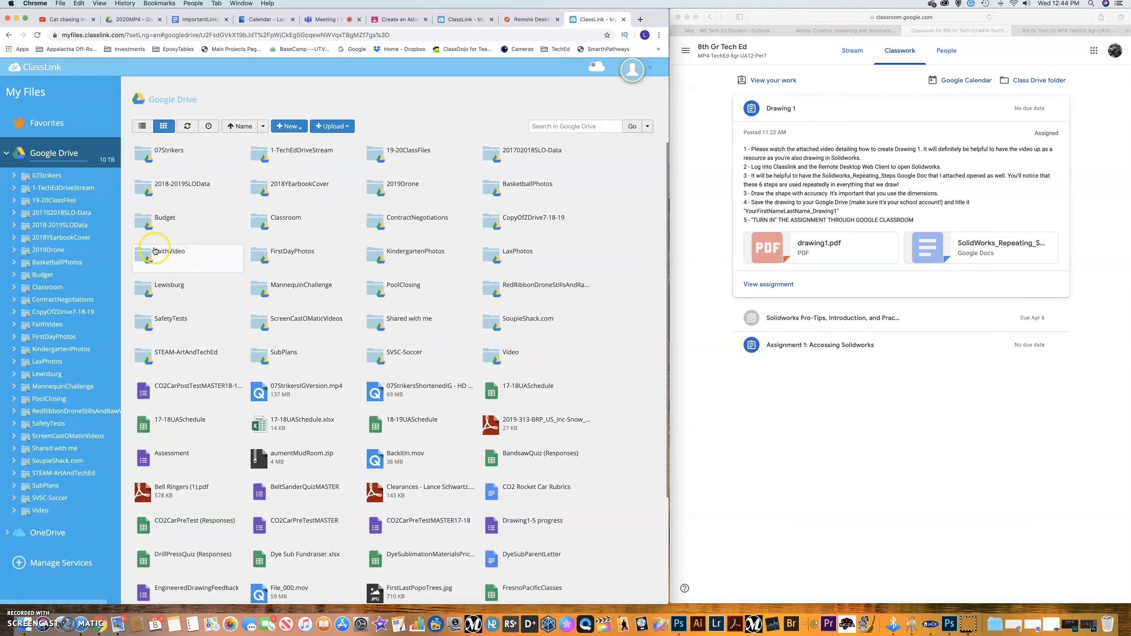
left_click(6, 154)
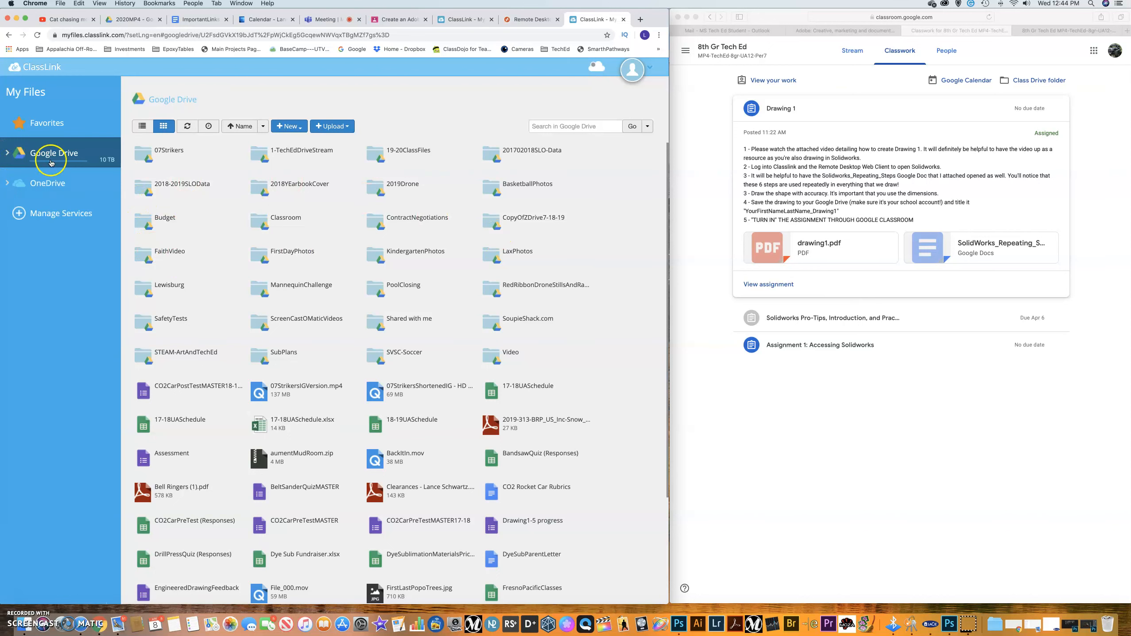
left_click(64, 215)
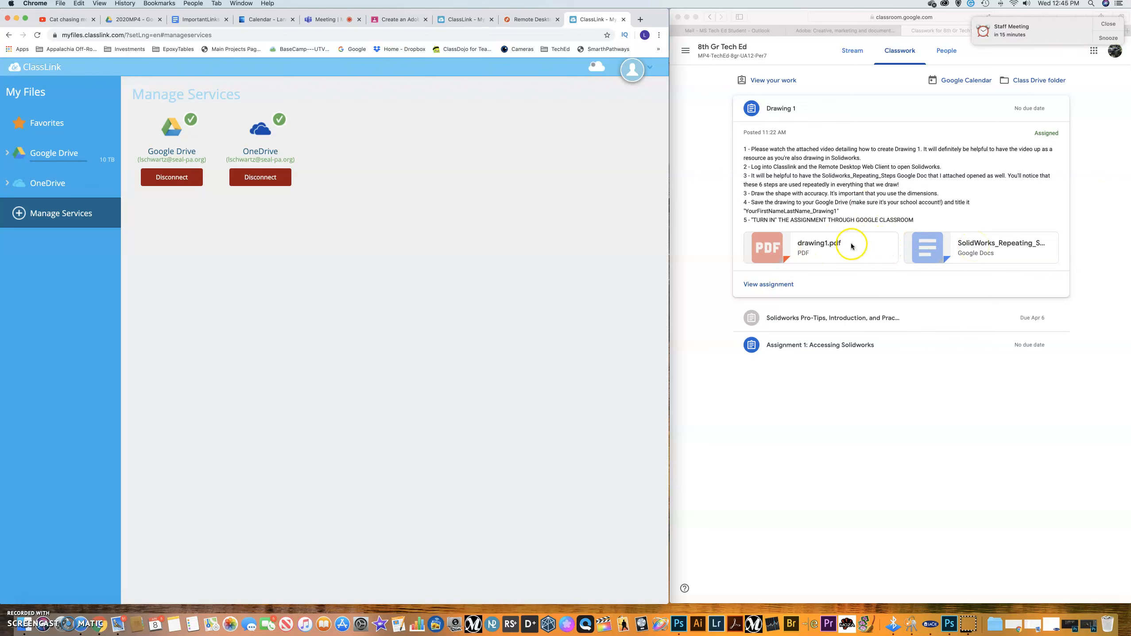
left_click(1108, 25)
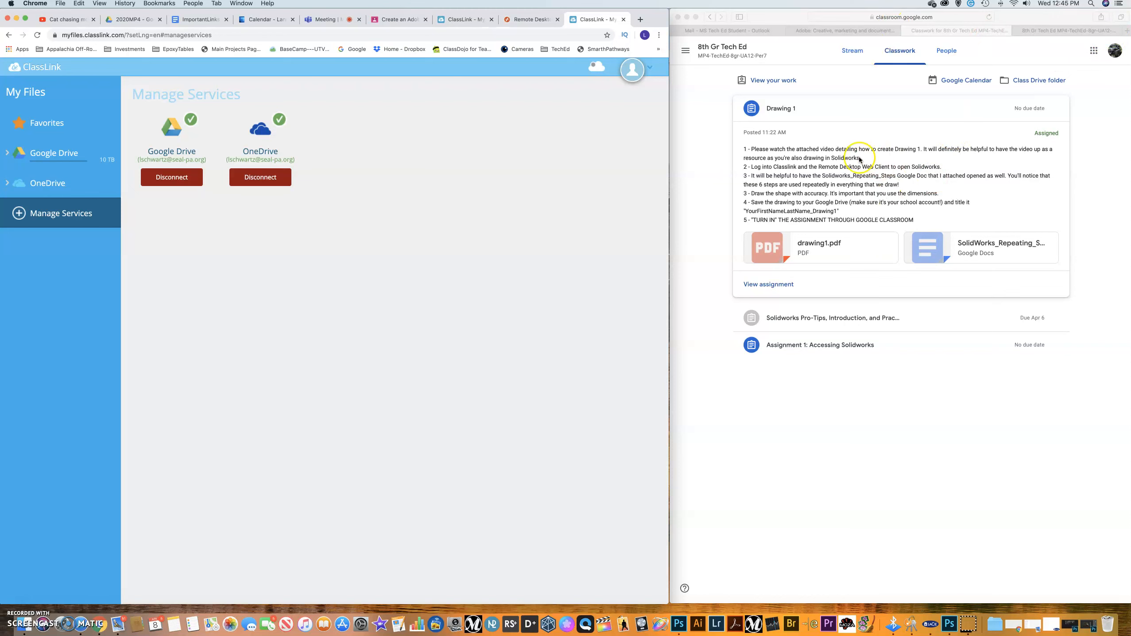
In Safari, open a second copy of the Classwork page in a new tab using its copied web address
left_click(870, 17)
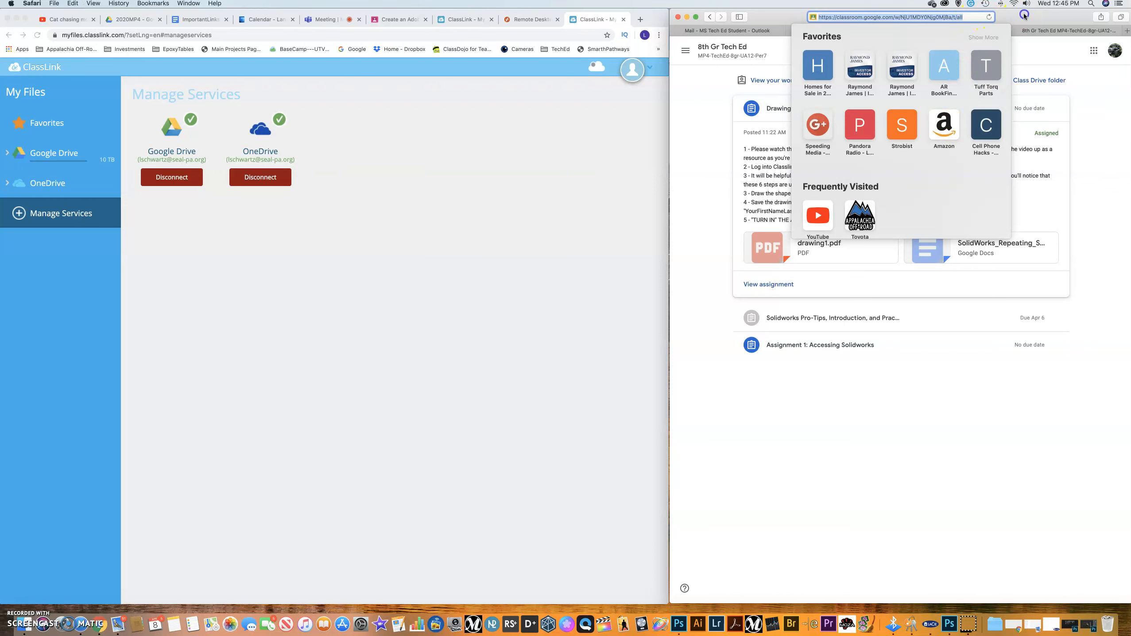
key("super+t")
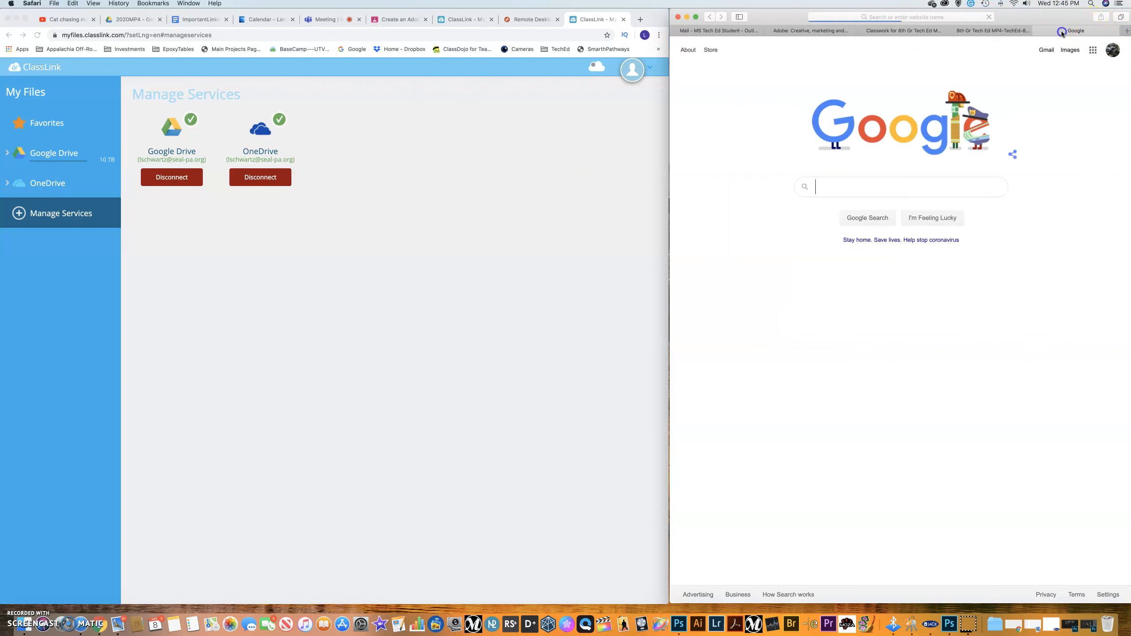
left_click(946, 17)
key("super+v")
key("Return")
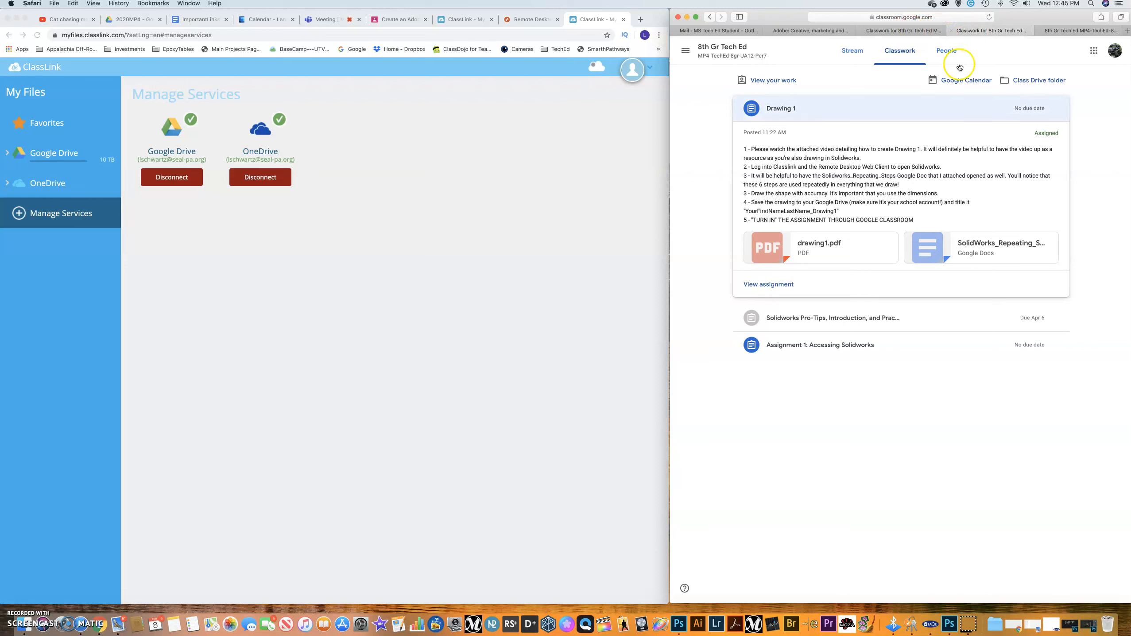
Preview the Drawing 1 attachments, comparing drawing1.pdf with the SolidWorks_Repeating_Steps document
left_click(779, 251)
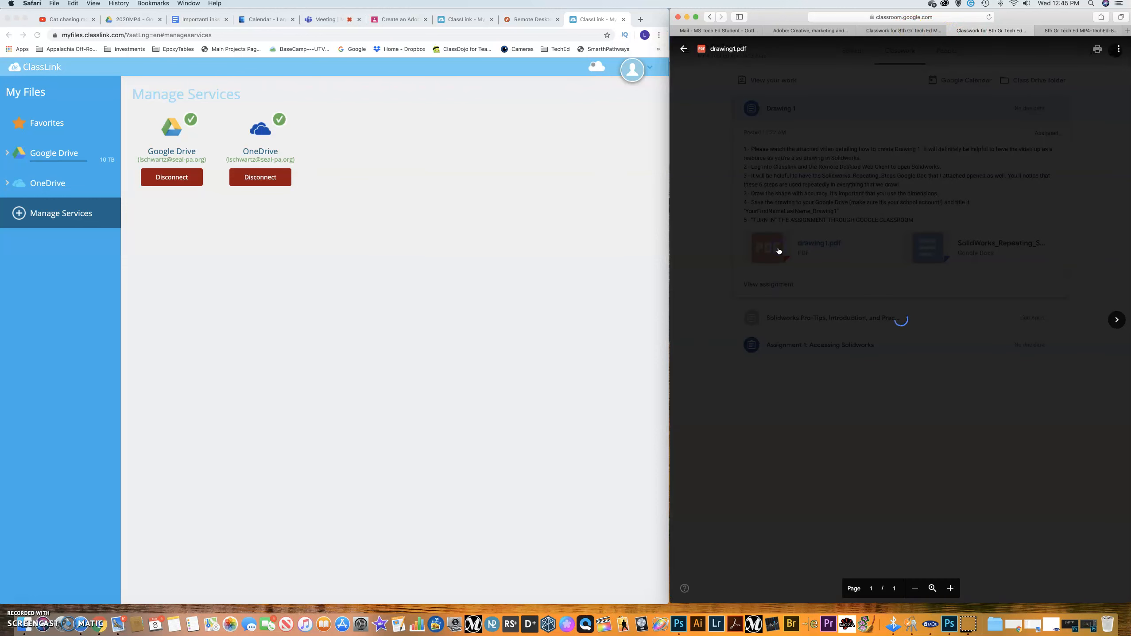
left_click(1117, 319)
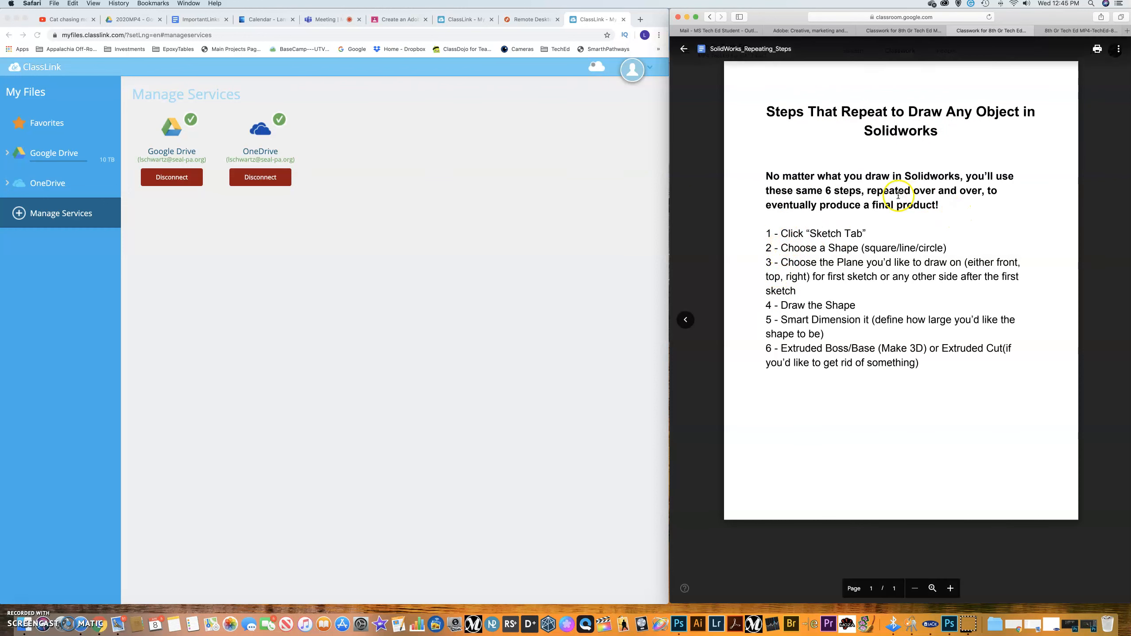
left_click(685, 320)
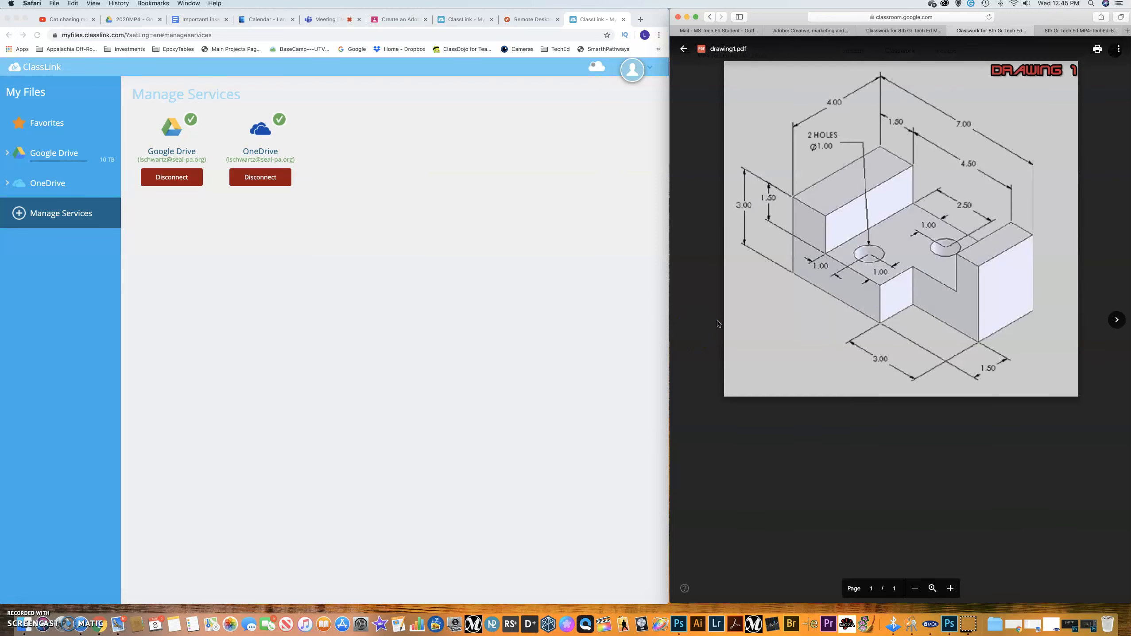
left_click(1113, 317)
left_click(690, 321)
left_click(1116, 319)
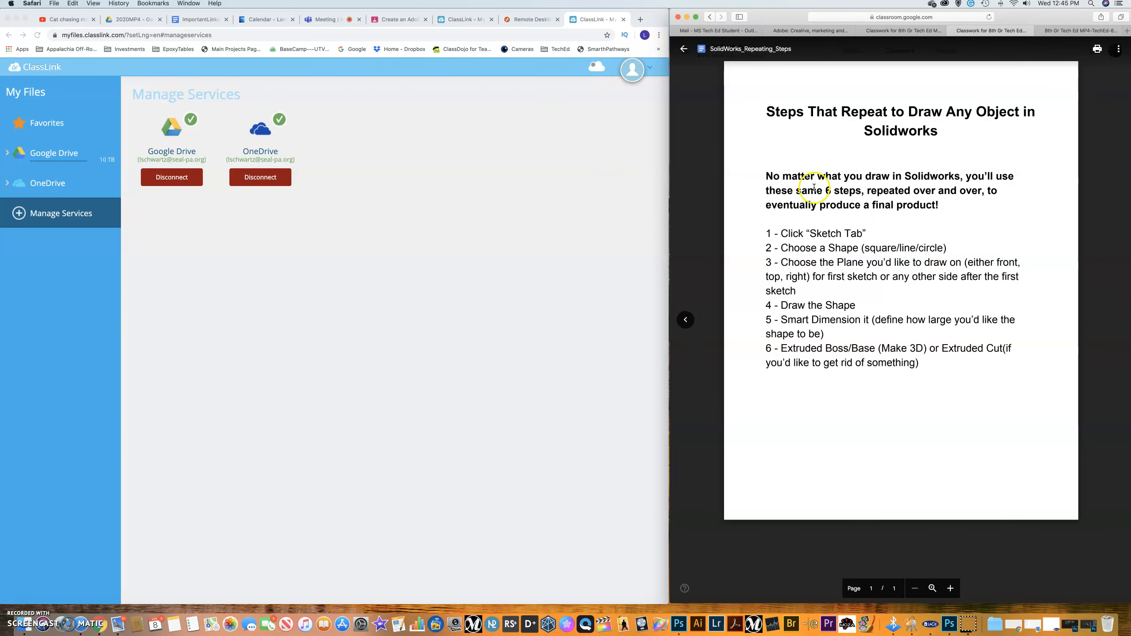
Bring up the SolidWorks remote session in Chrome and open drawing1.pdf from the original Classwork page beside it
left_click(884, 35)
left_click(773, 108)
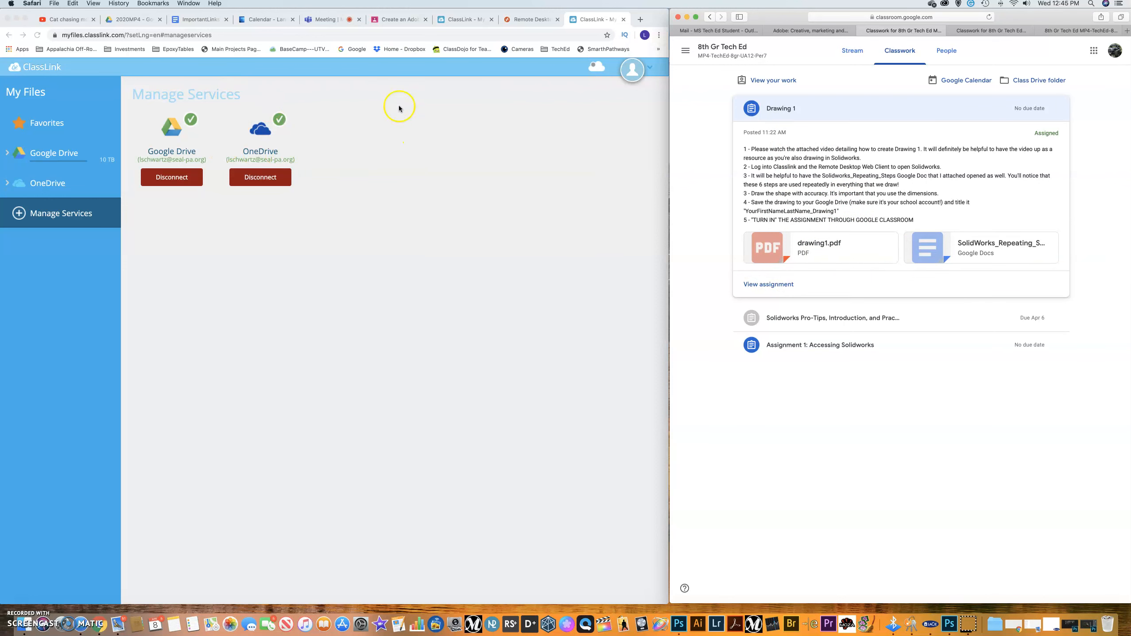
left_click(534, 20)
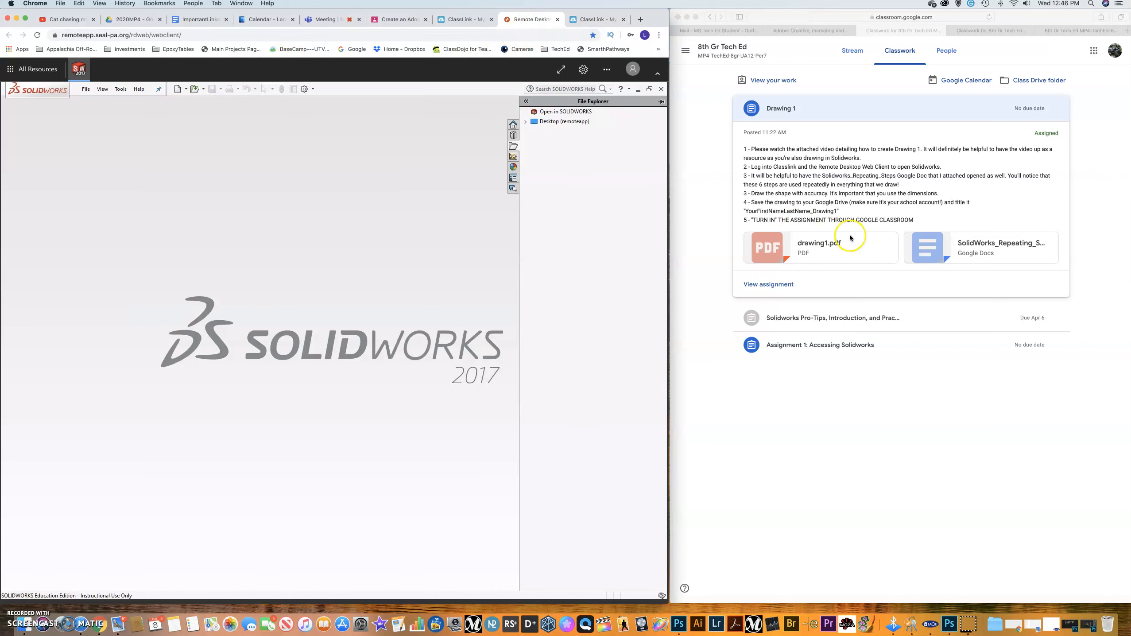
left_click(817, 248)
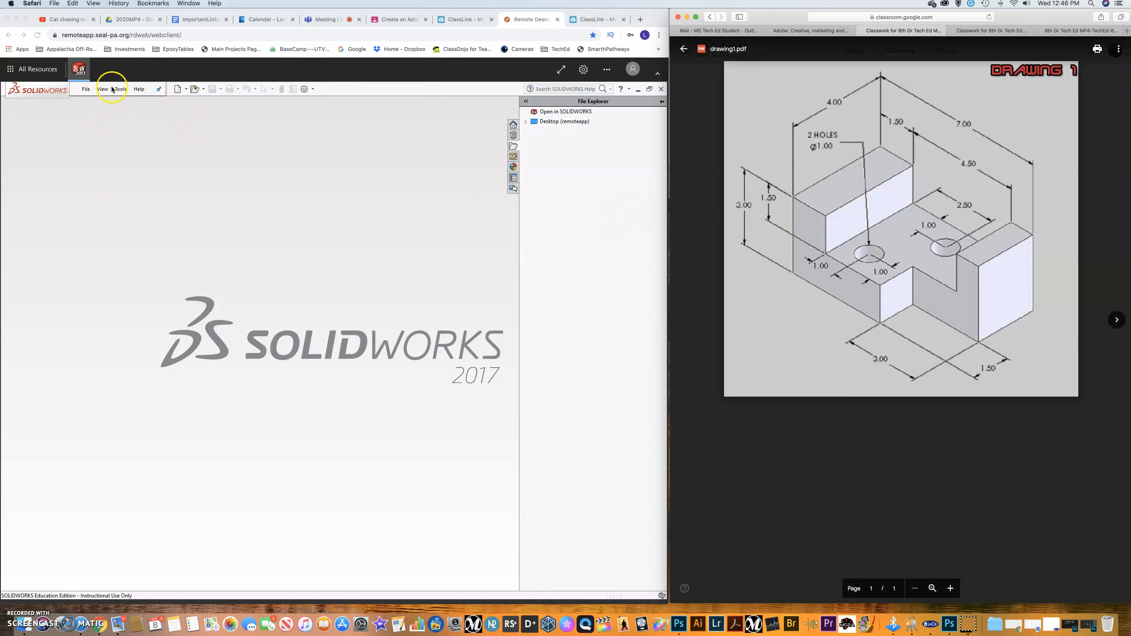
Create a new Part document in SolidWorks and open the Units settings of its document properties
left_click(178, 89)
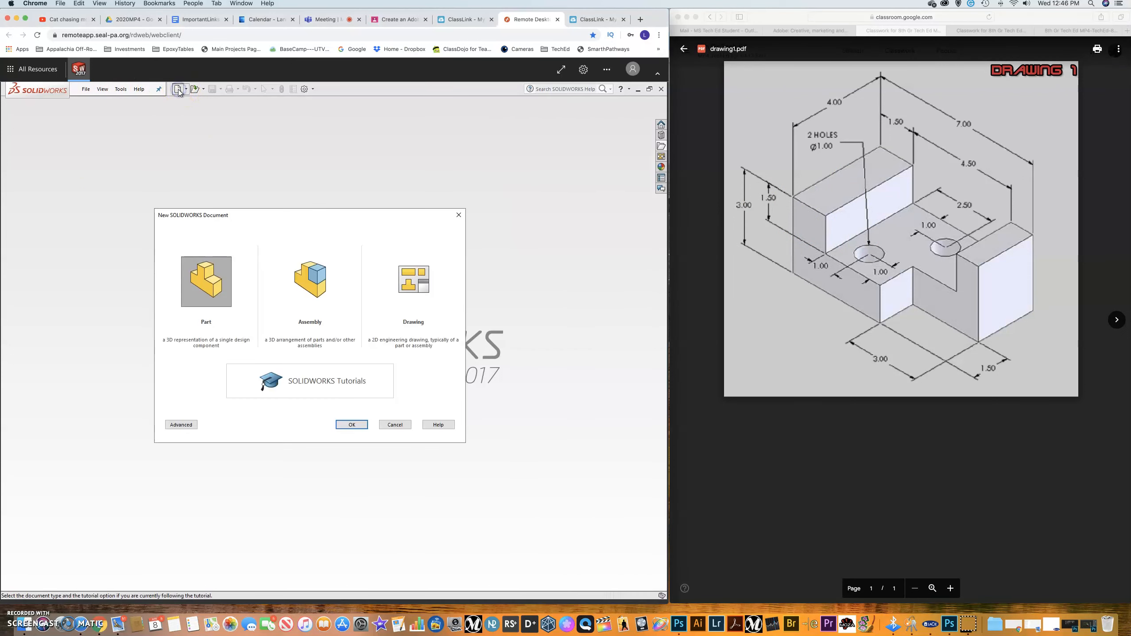
left_click(214, 286)
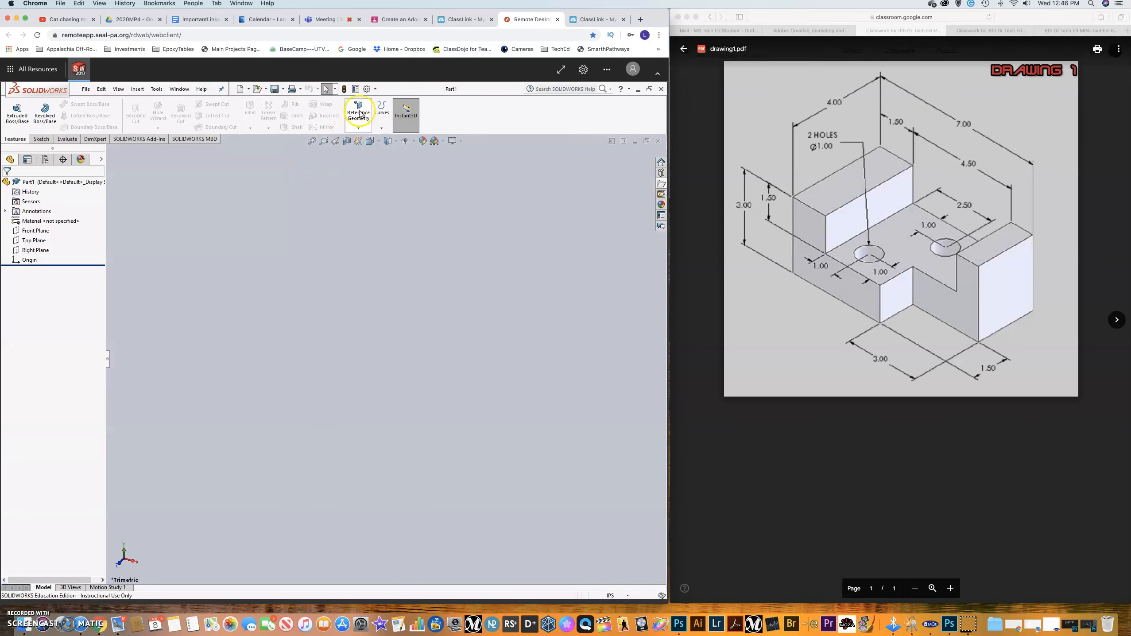
left_click(368, 90)
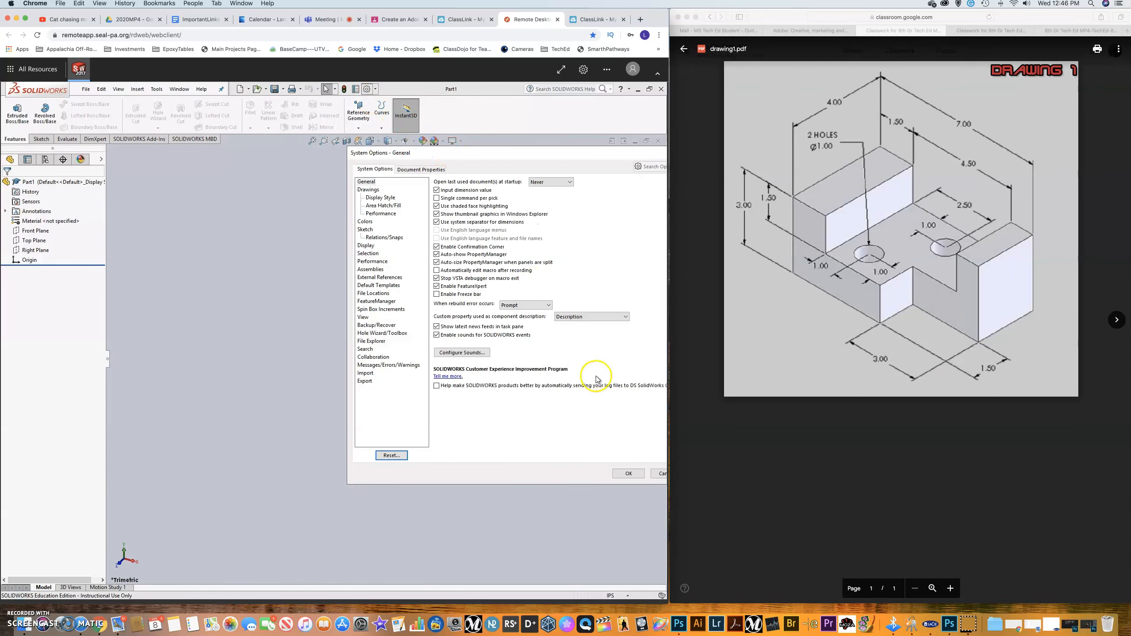
left_click(424, 168)
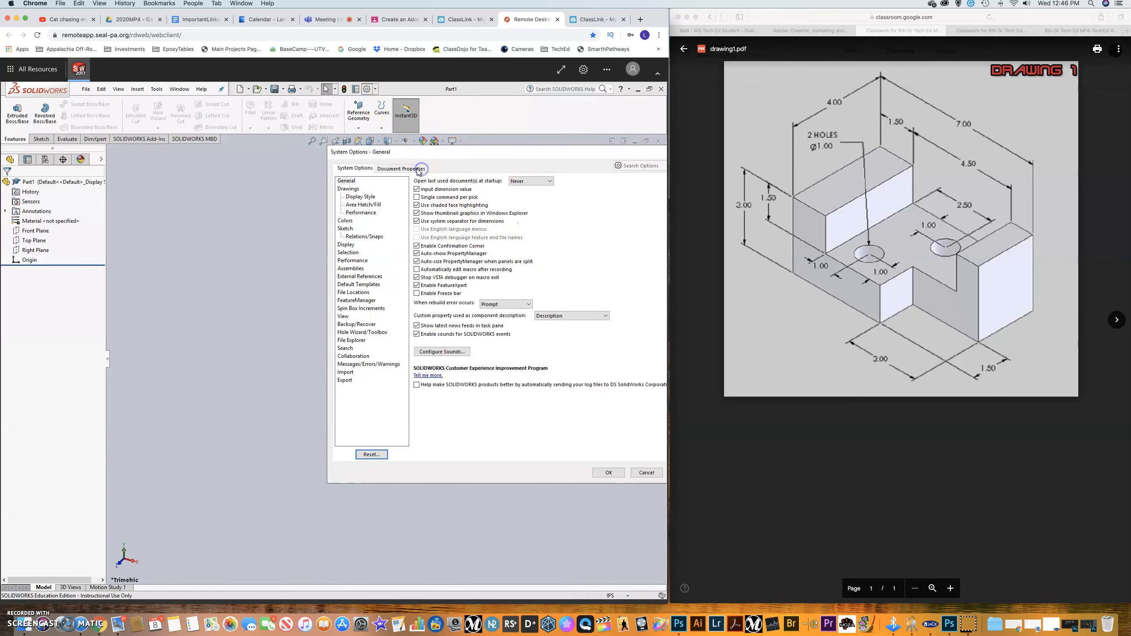
left_click(369, 169)
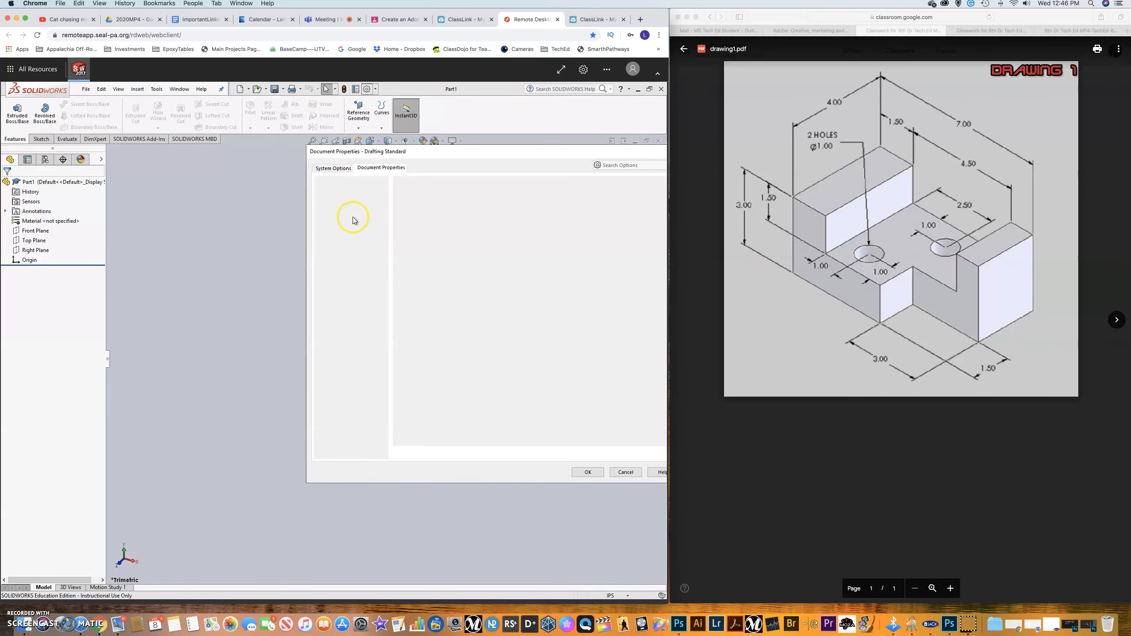
left_click(323, 244)
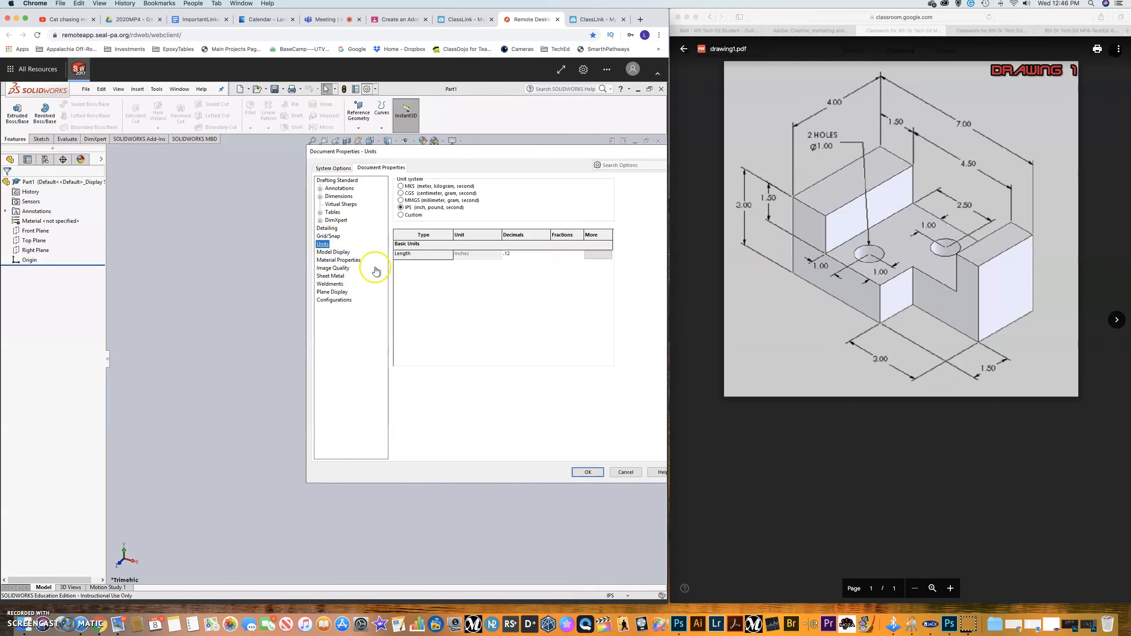
Set the decimals of the basic length, dual dimension length and angle units to .123 and apply the settings
left_click(513, 253)
left_click(534, 254)
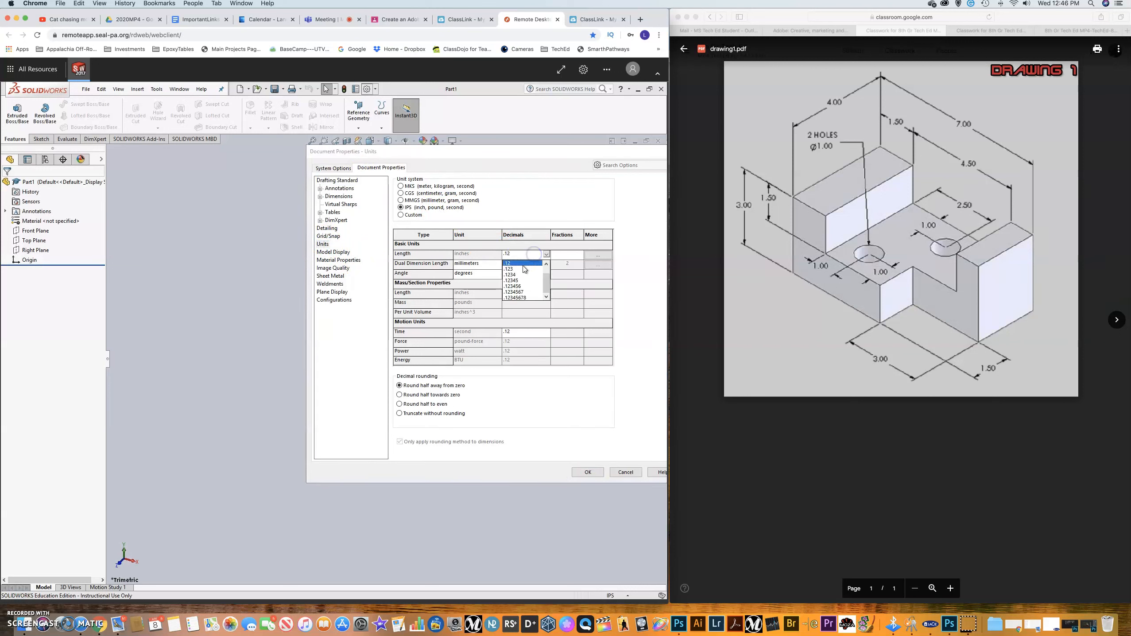
left_click(517, 266)
left_click(519, 264)
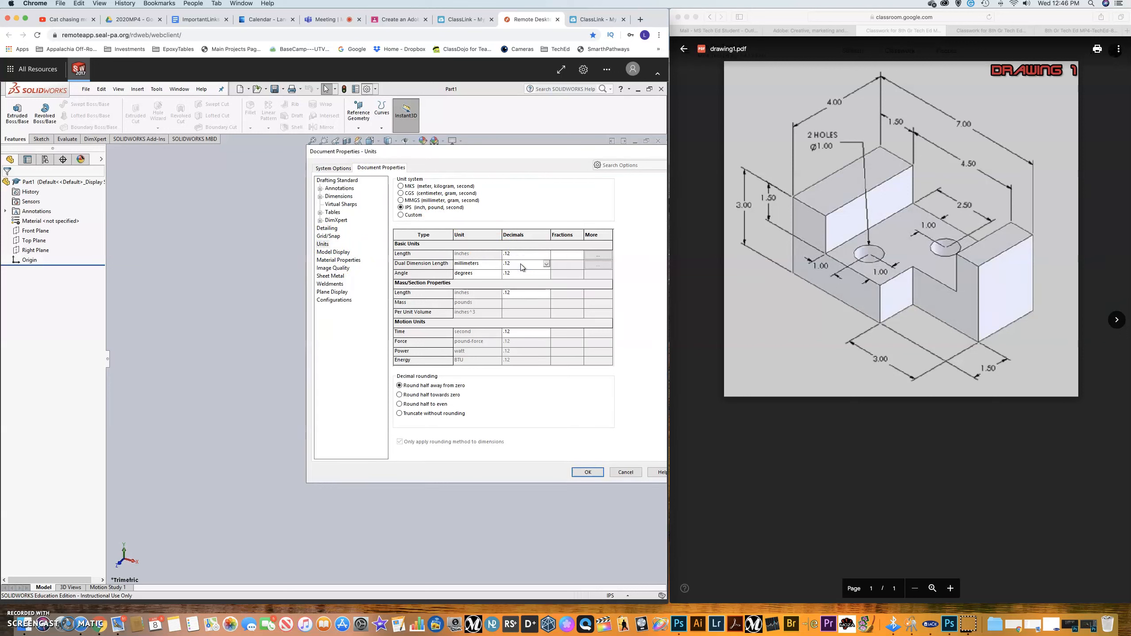
left_click(521, 263)
left_click(517, 277)
left_click(517, 252)
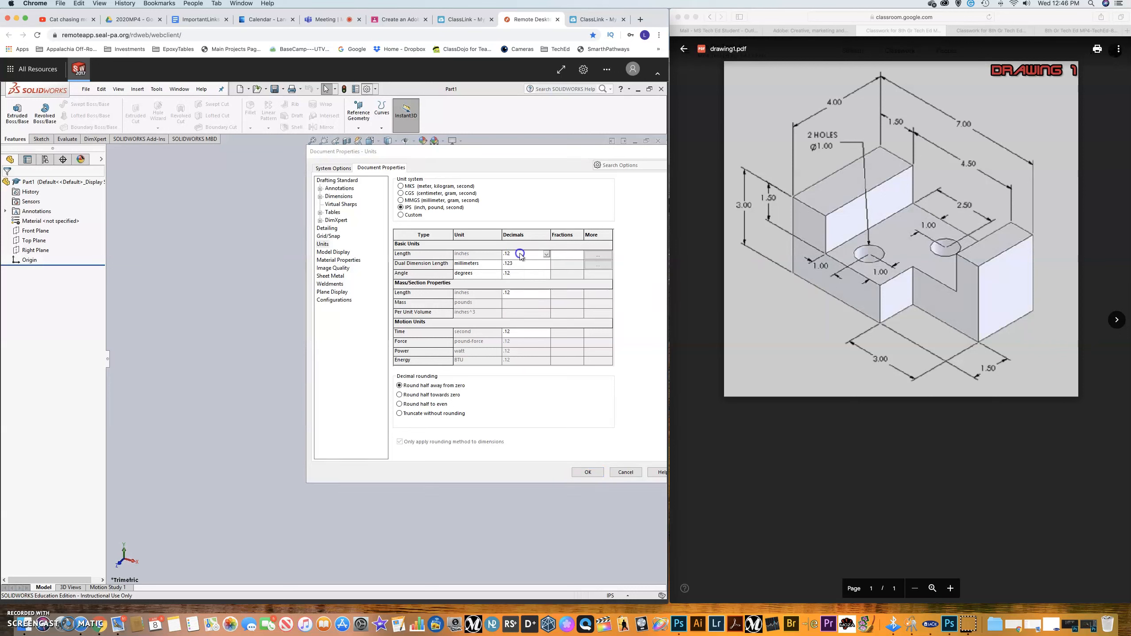
left_click(516, 268)
left_click(518, 272)
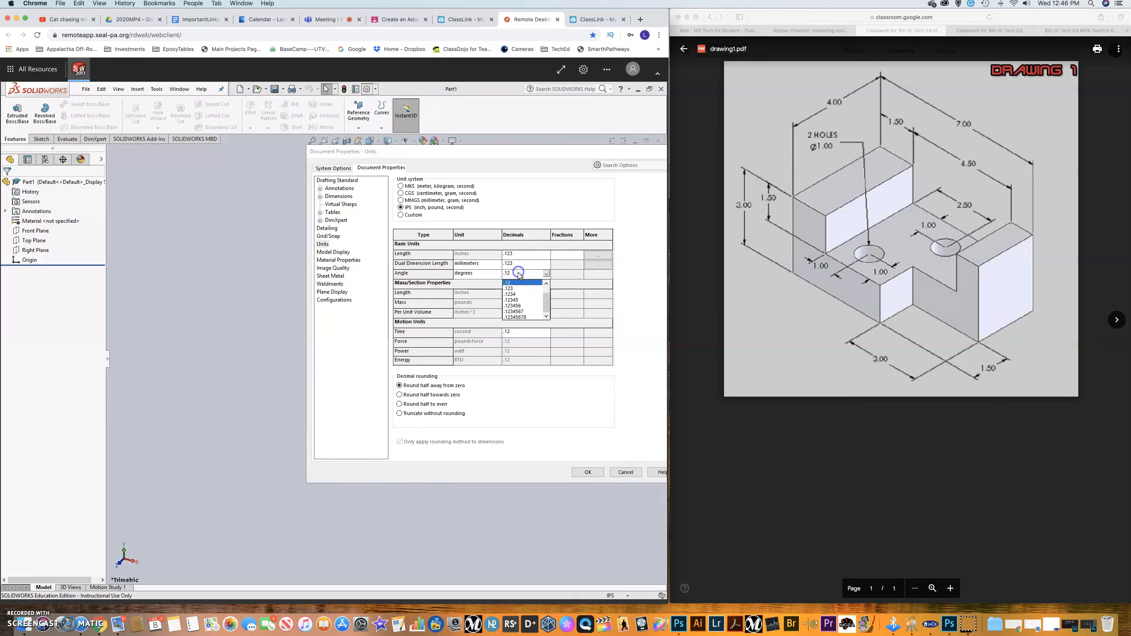
left_click(518, 289)
left_click(587, 473)
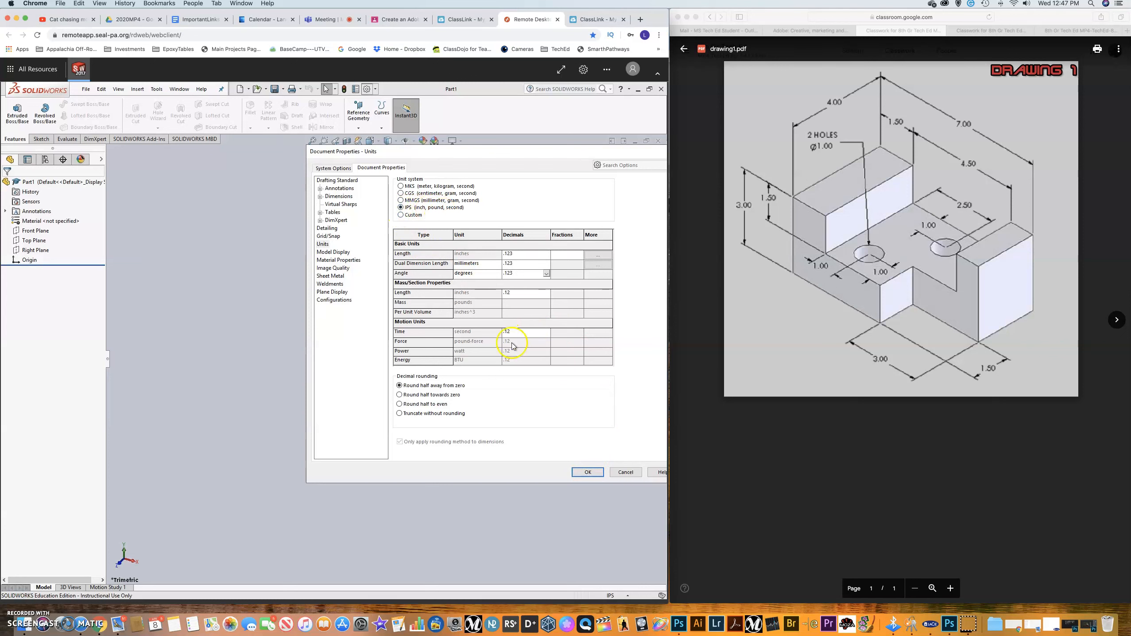
left_click(584, 471)
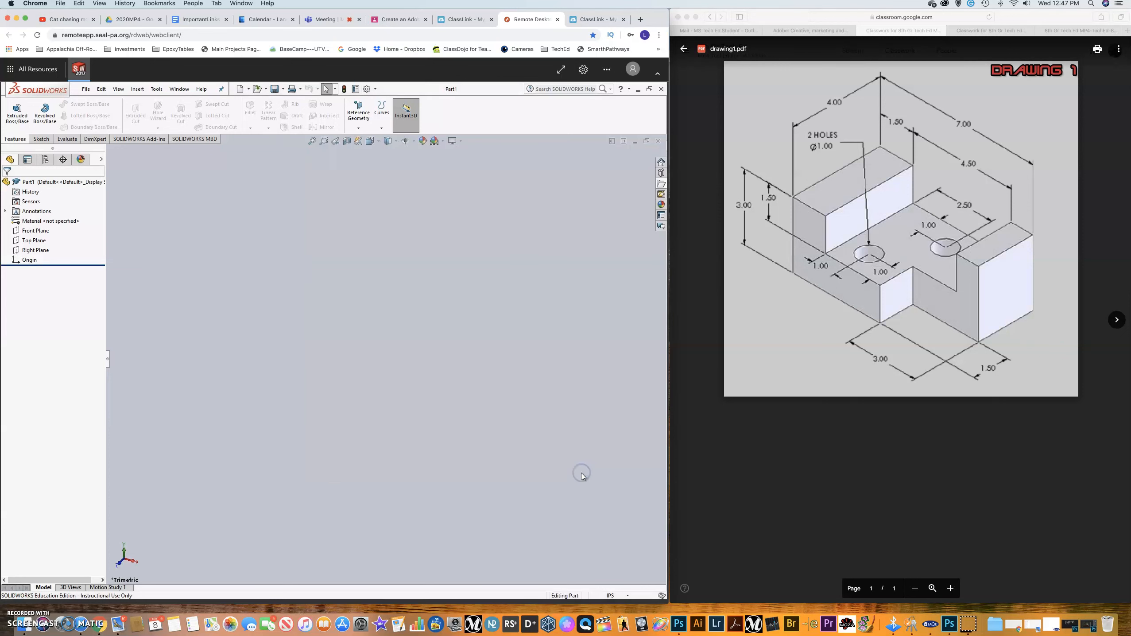
Turn on the display of origins in the new part's graphics area
left_click(118, 90)
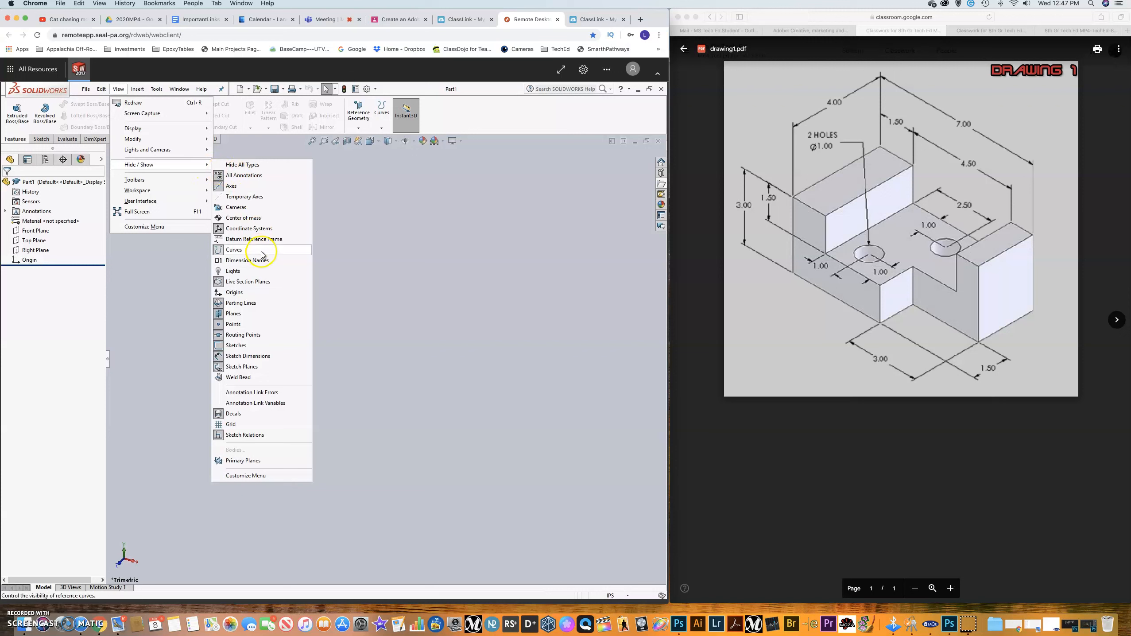
left_click(243, 292)
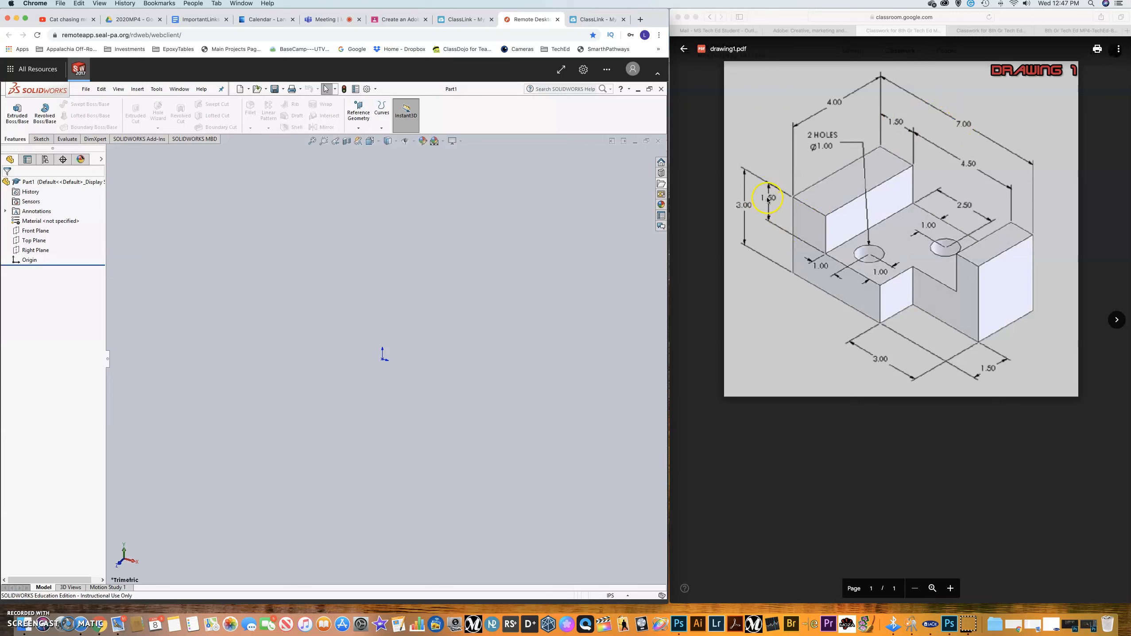
Consult the six repeating drawing steps in SolidWorks_Repeating_Steps alongside the dimensioned part in drawing1.pdf
left_click(1098, 320)
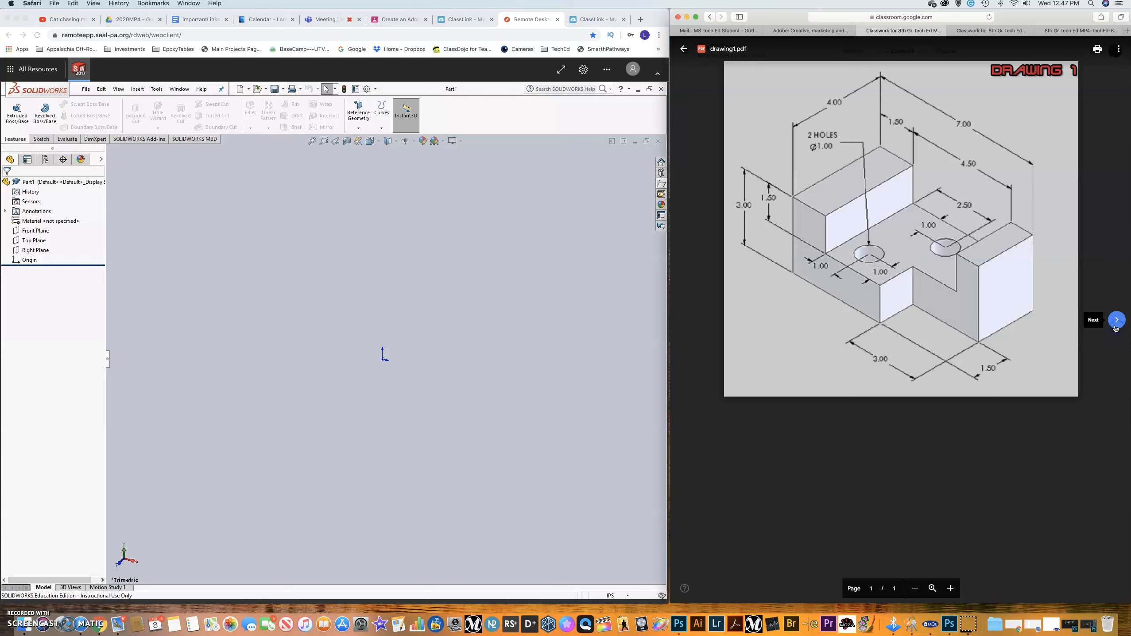
left_click(1098, 320)
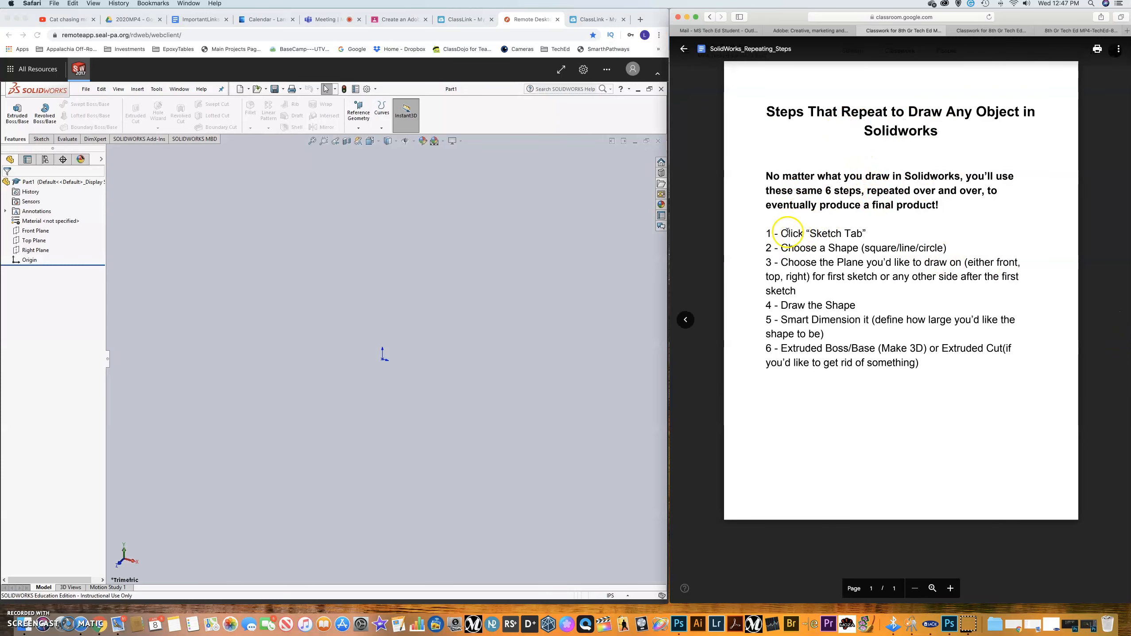
left_click(685, 319)
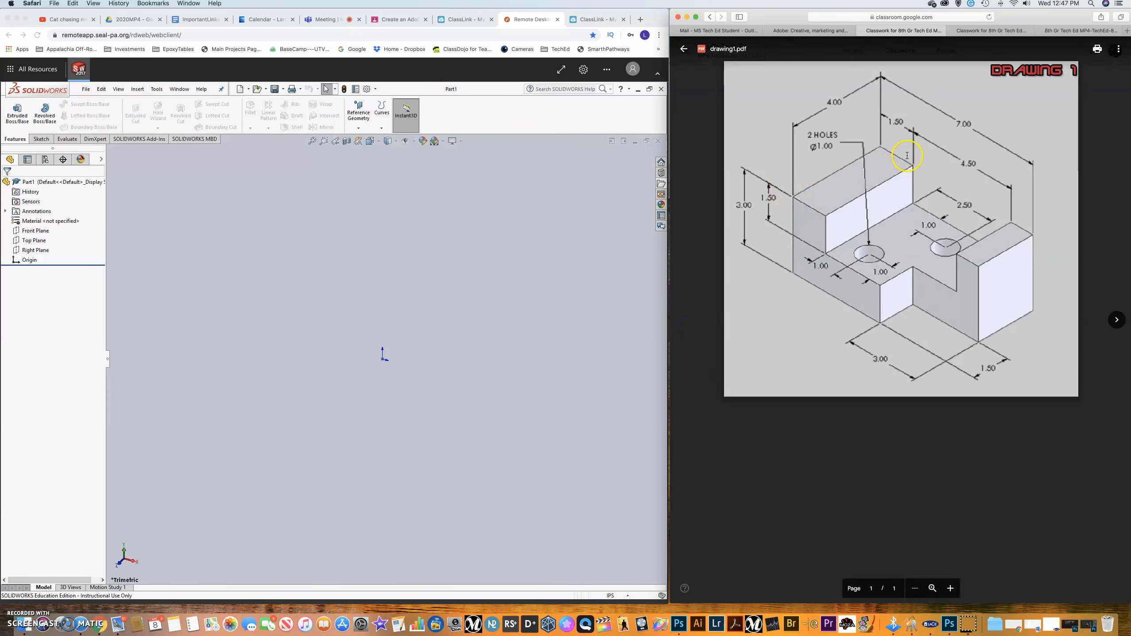
left_click(1117, 319)
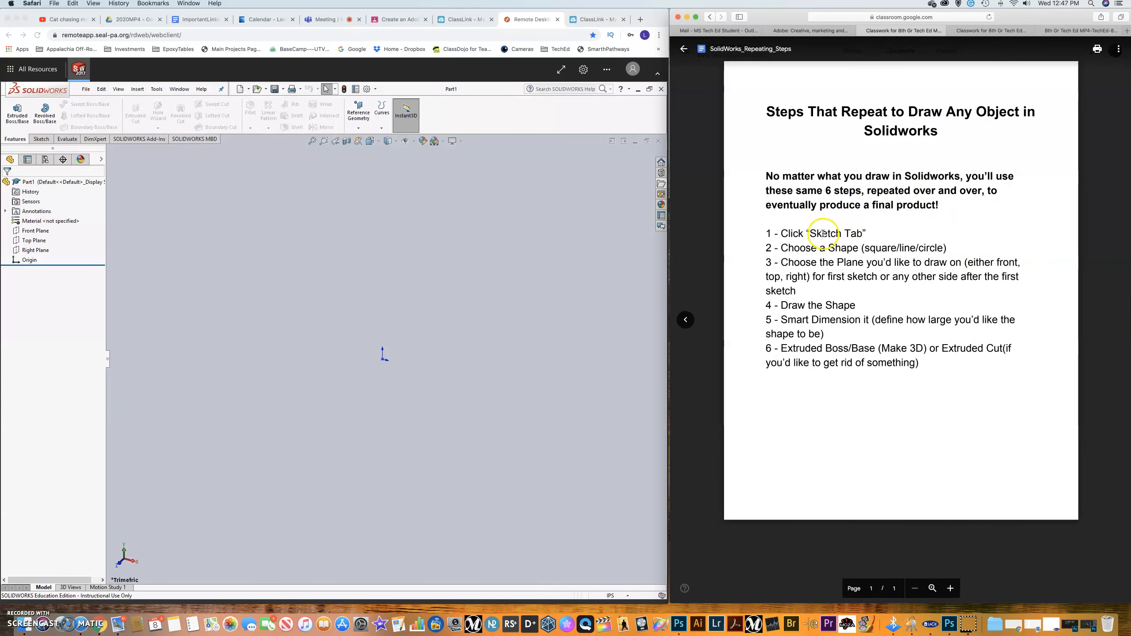
Sketch a corner rectangle about 2.15 by 1.29 in on the Top Plane, starting at the origin
left_click(42, 139)
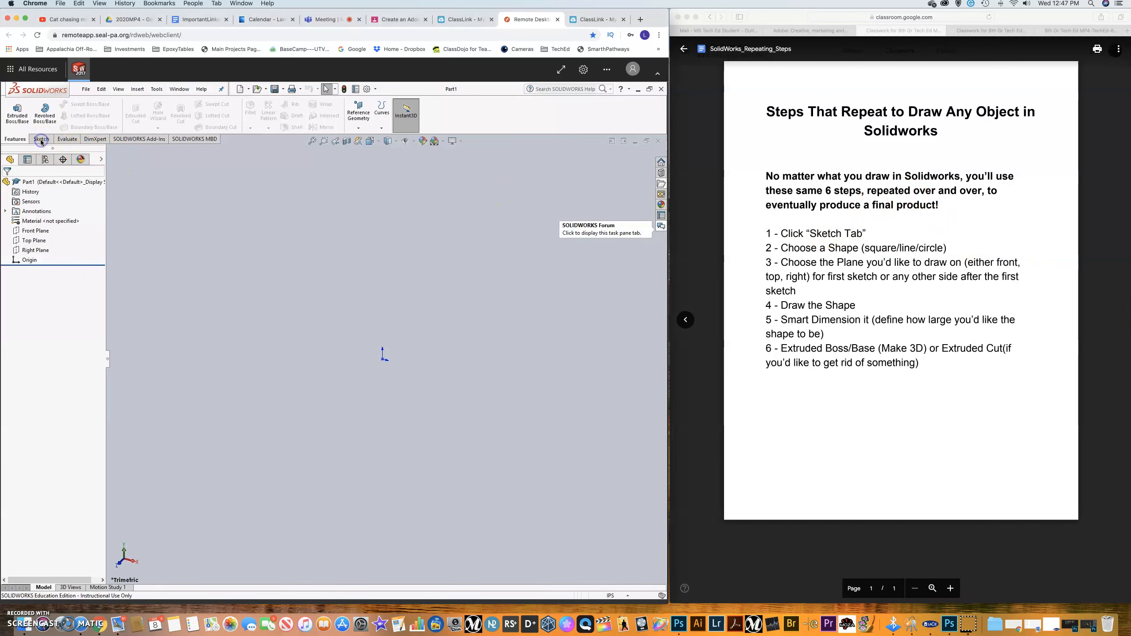
left_click(41, 139)
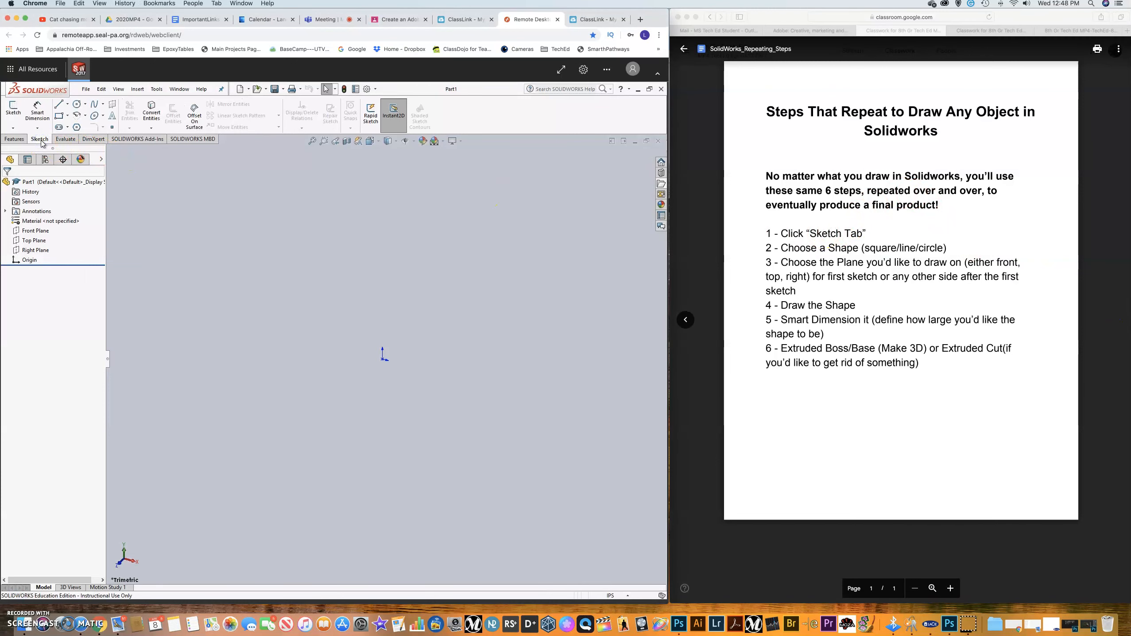
left_click(59, 118)
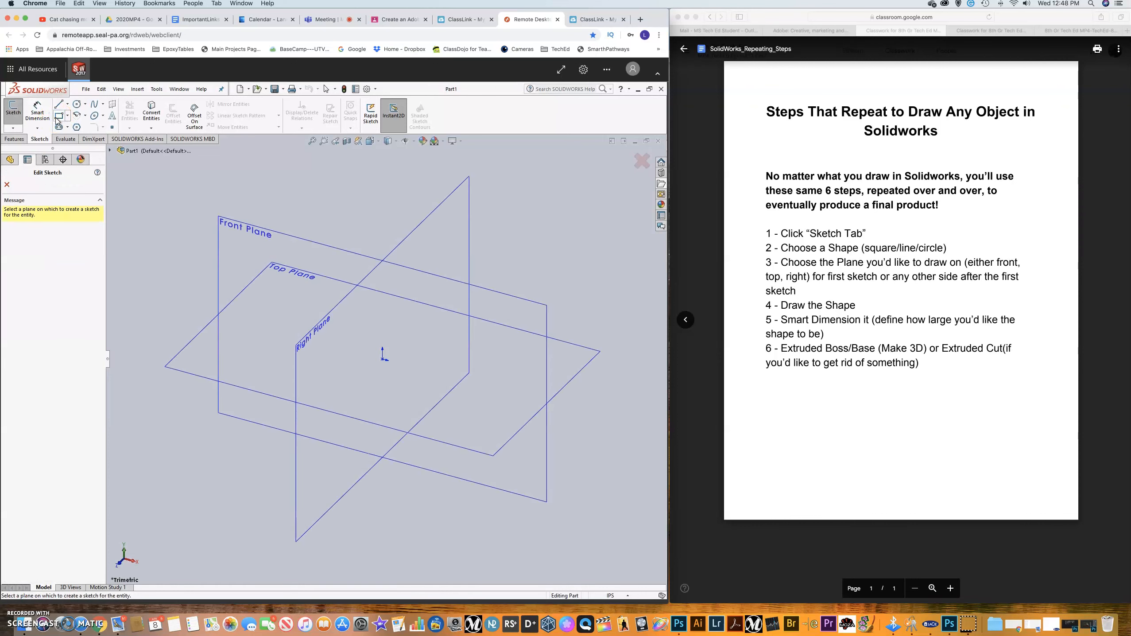
left_click(192, 347)
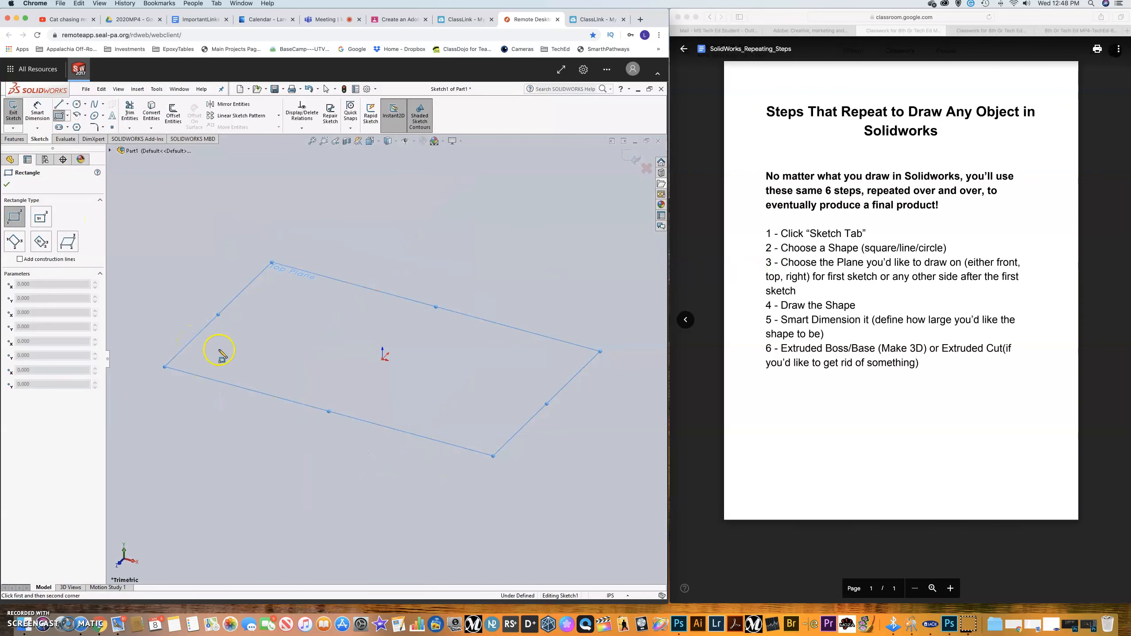
left_click(382, 361)
left_click(383, 373)
left_click(515, 354)
left_click(499, 310)
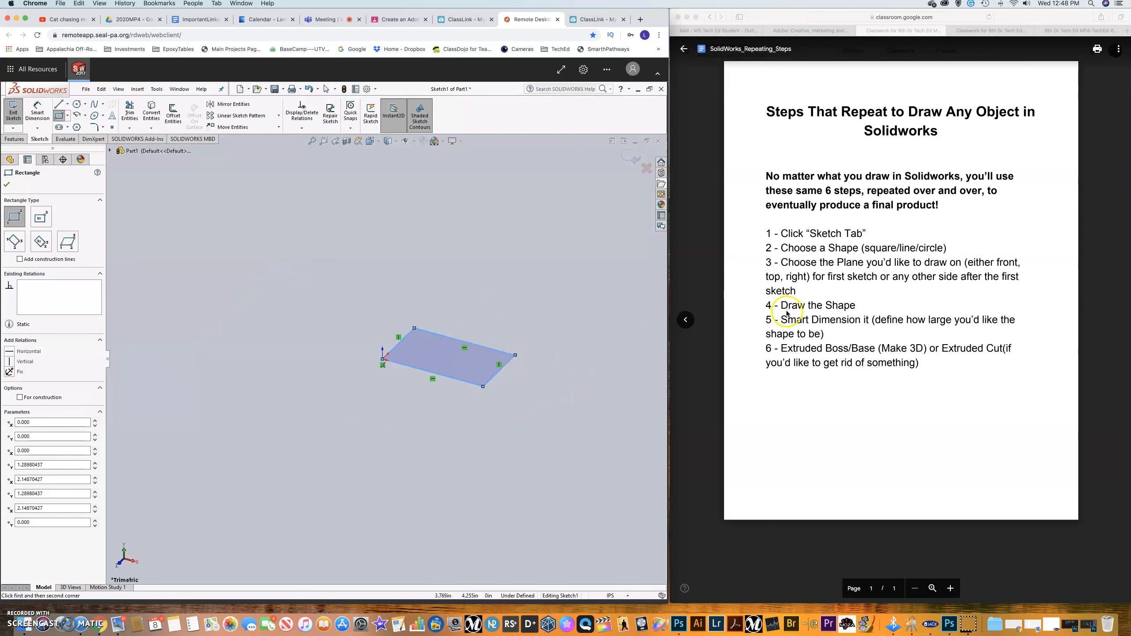
Dimension the base rectangle with Smart Dimension to 7 in long and 4 in wide
left_click(38, 111)
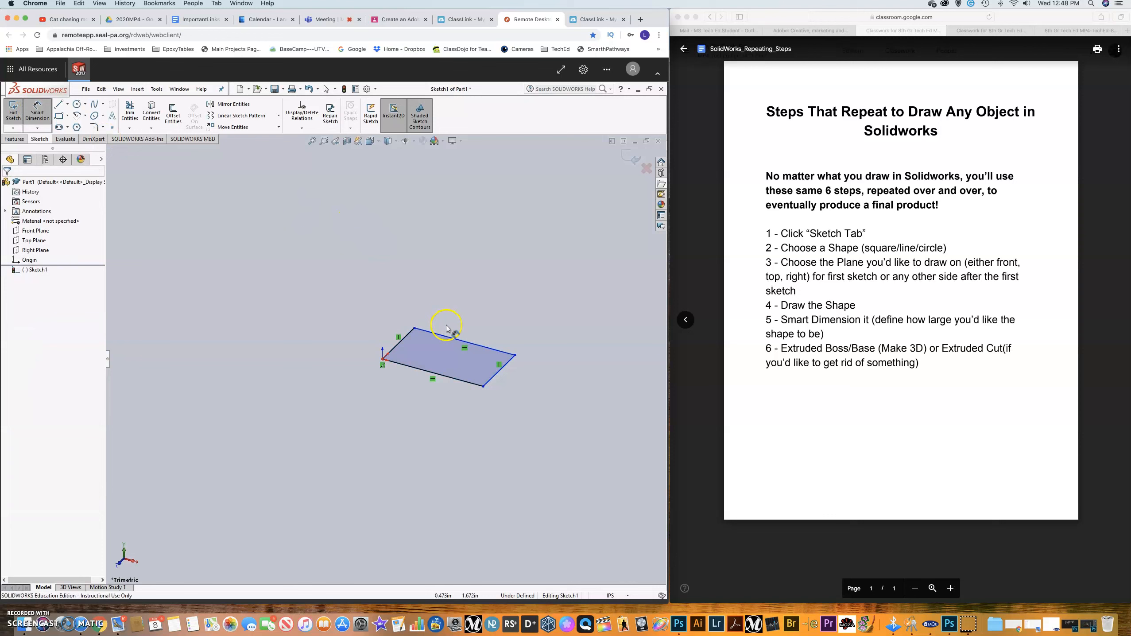
left_click(451, 339)
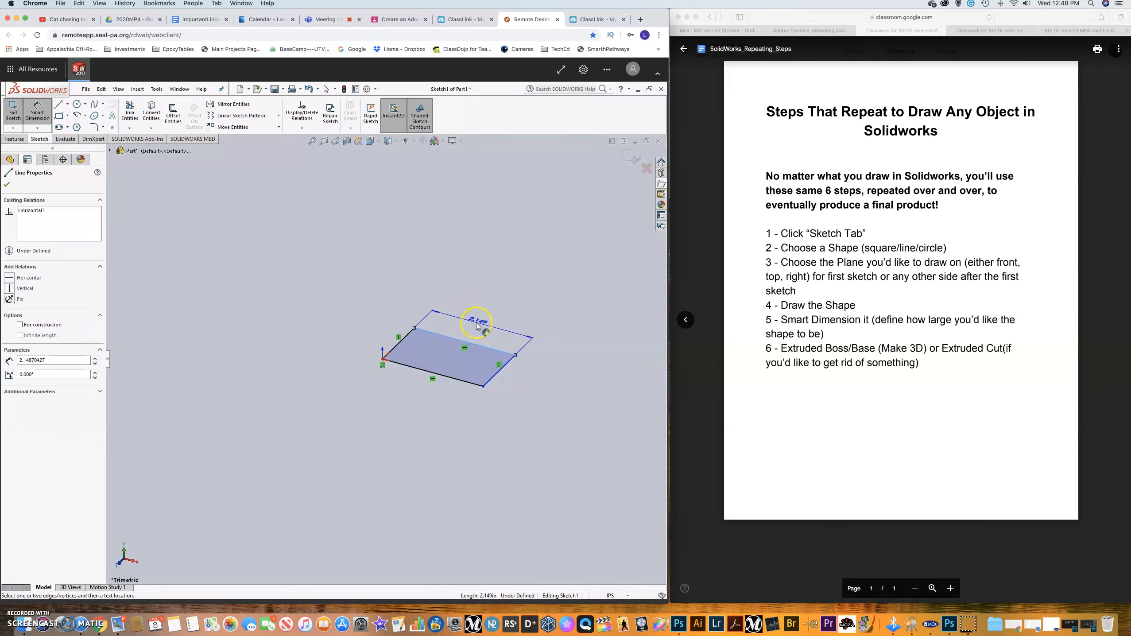
left_click(479, 325)
type("7")
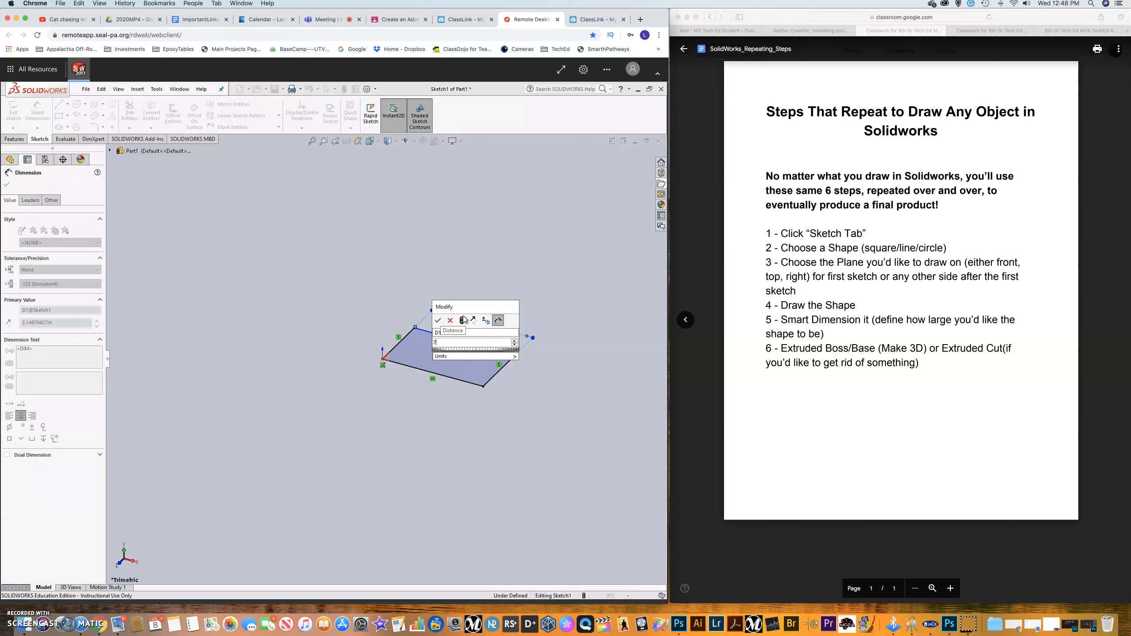
key("Return")
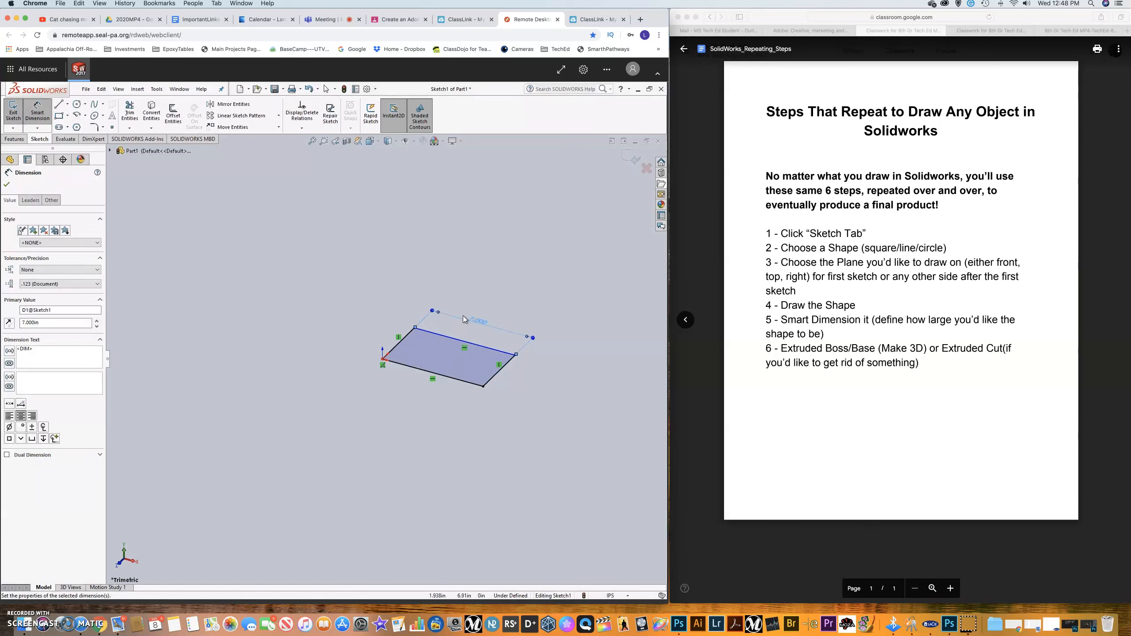
left_click(394, 344)
left_click(388, 341)
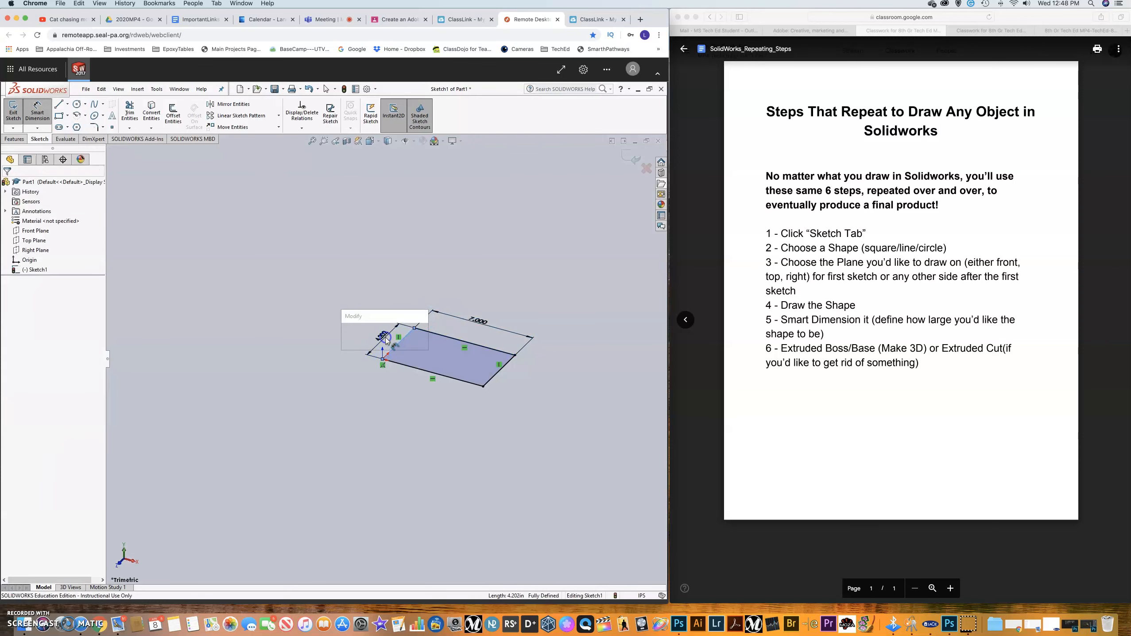
type("4")
key("Return")
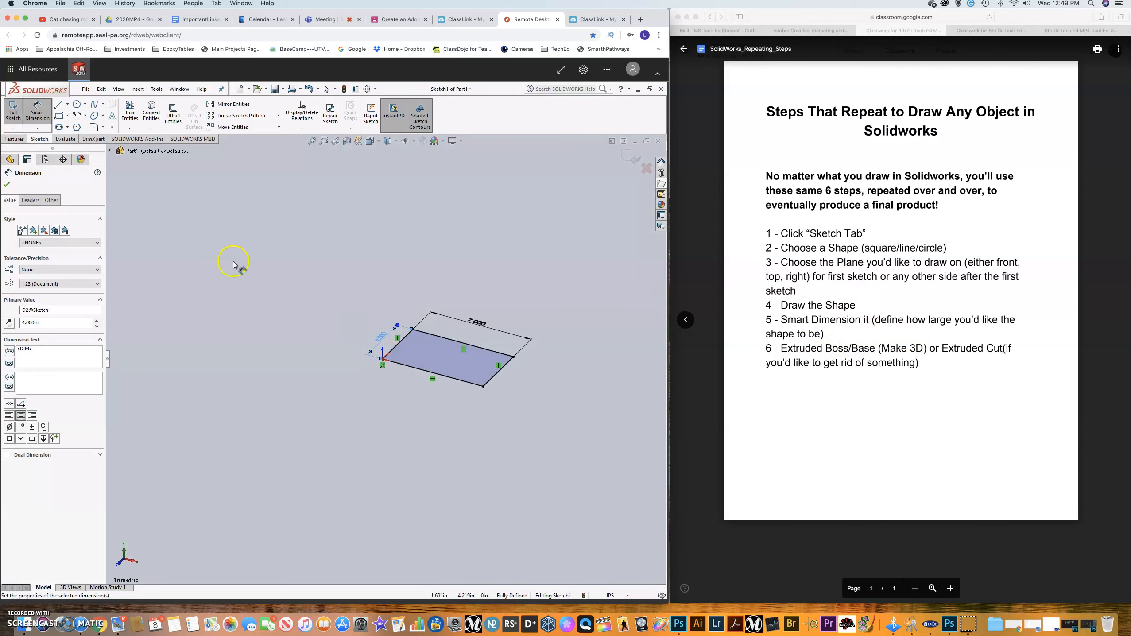
Extrude the base rectangle as a Blind boss 3 in deep
left_click(23, 142)
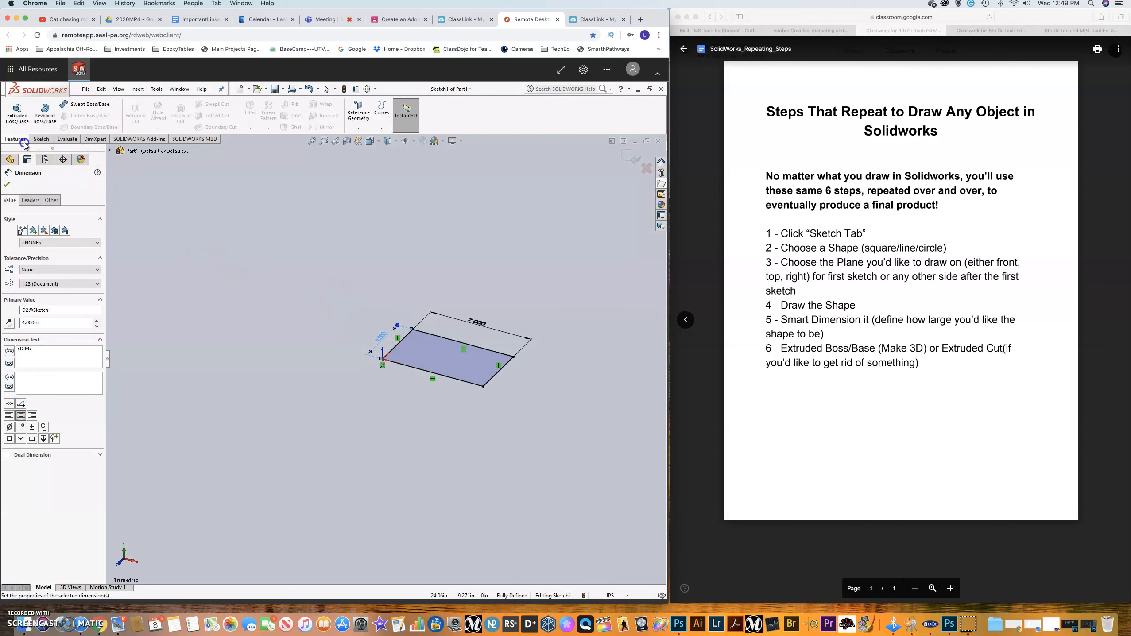
left_click(19, 116)
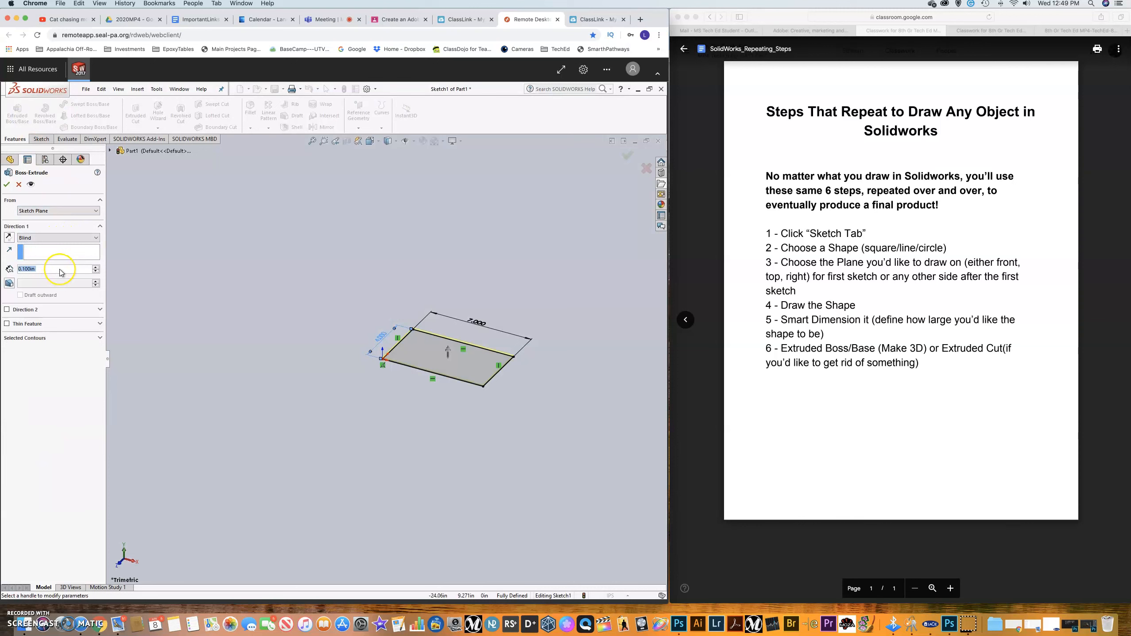
type("3")
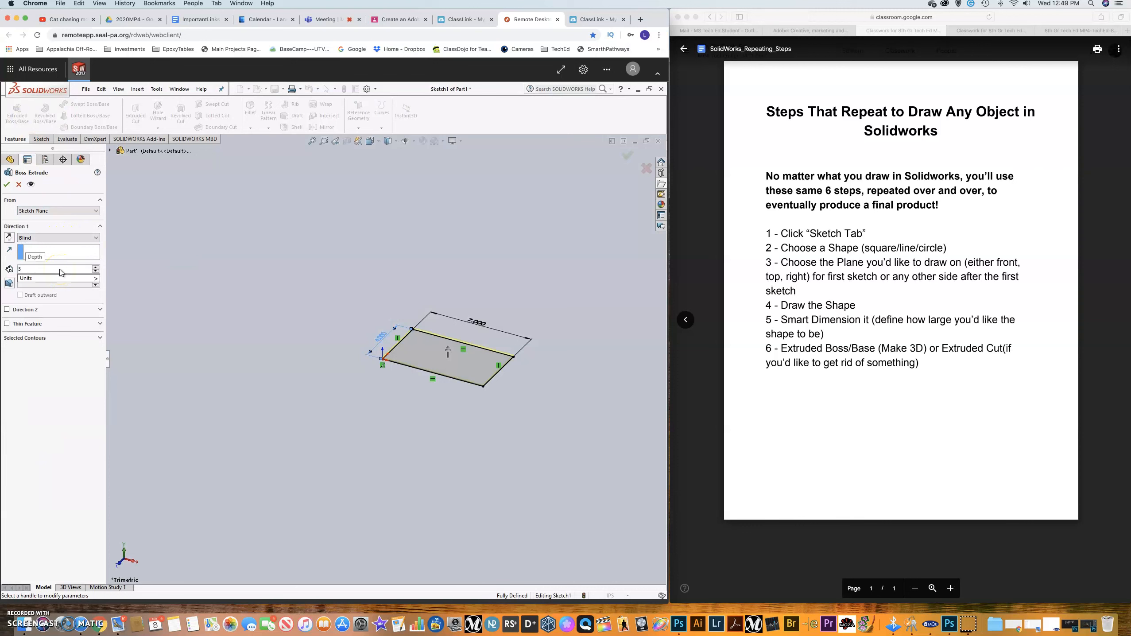
left_click(8, 186)
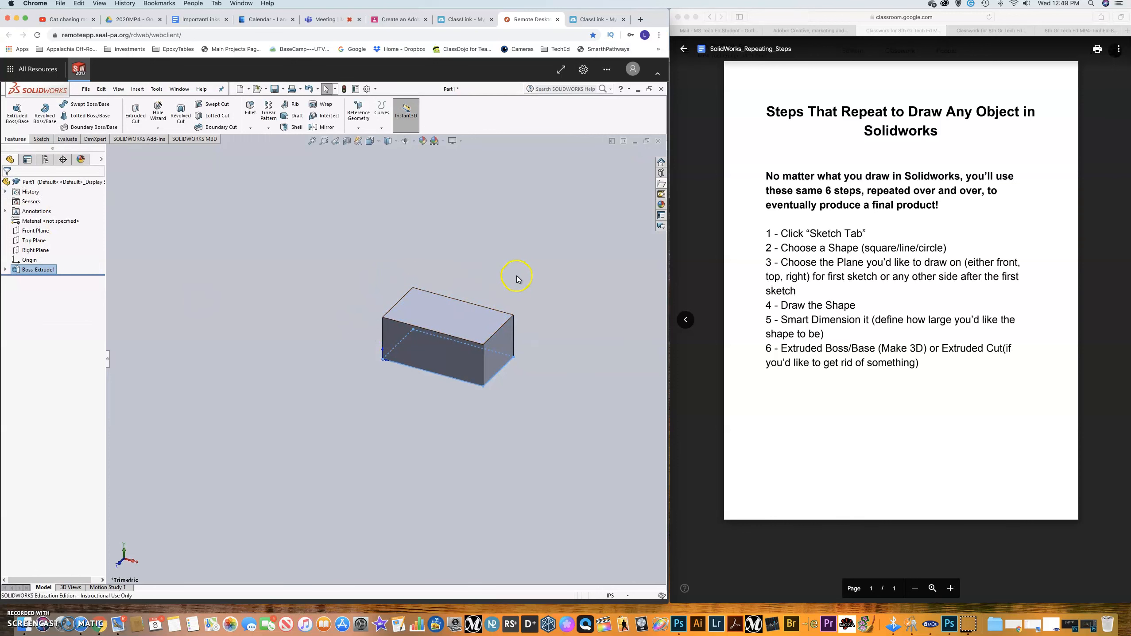
Inspect the extruded block in front, top and isometric views and compare it with the dimensioned part in Drawing 1
left_click(312, 144)
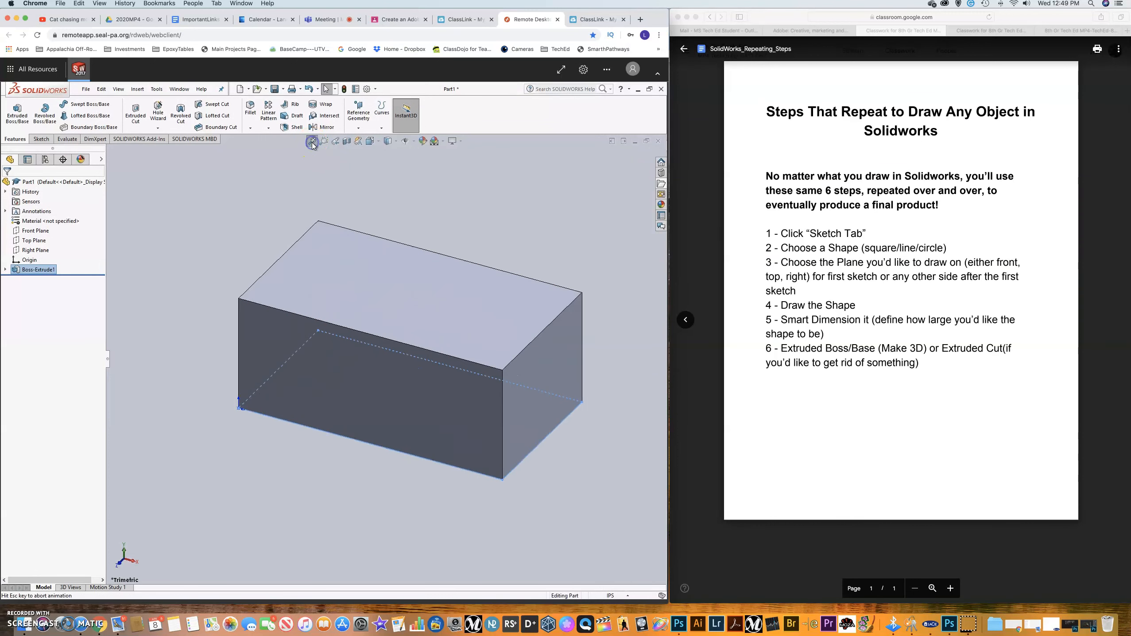
scroll(426, 275, "down", 5)
scroll(428, 275, "up", 10)
scroll(429, 275, "down", 5)
left_click(313, 141)
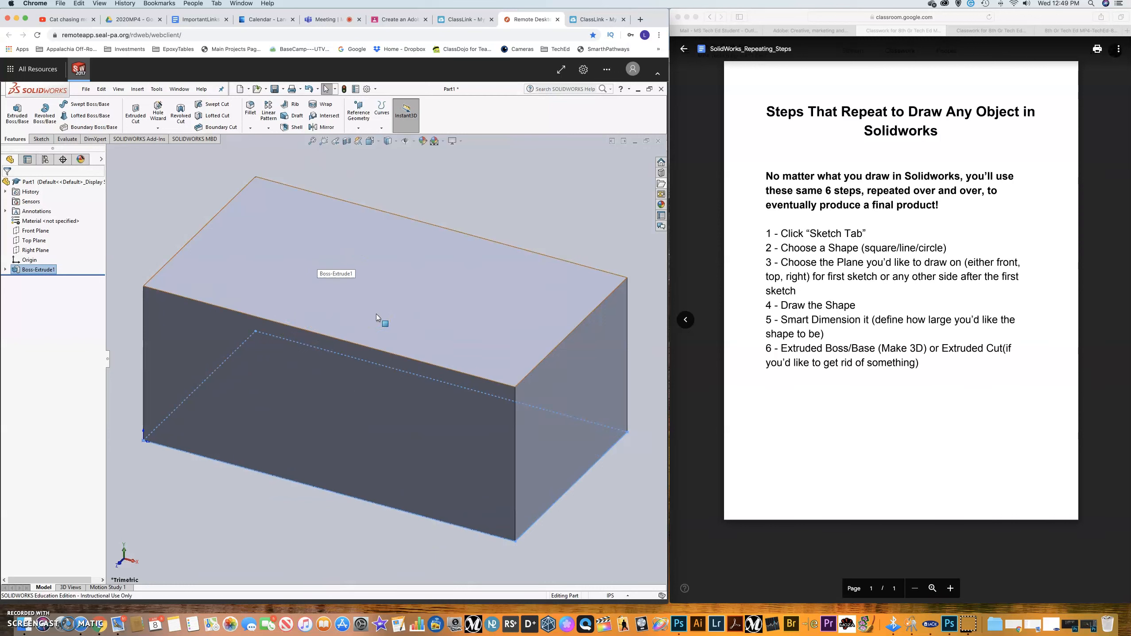
left_click(370, 143)
left_click(381, 176)
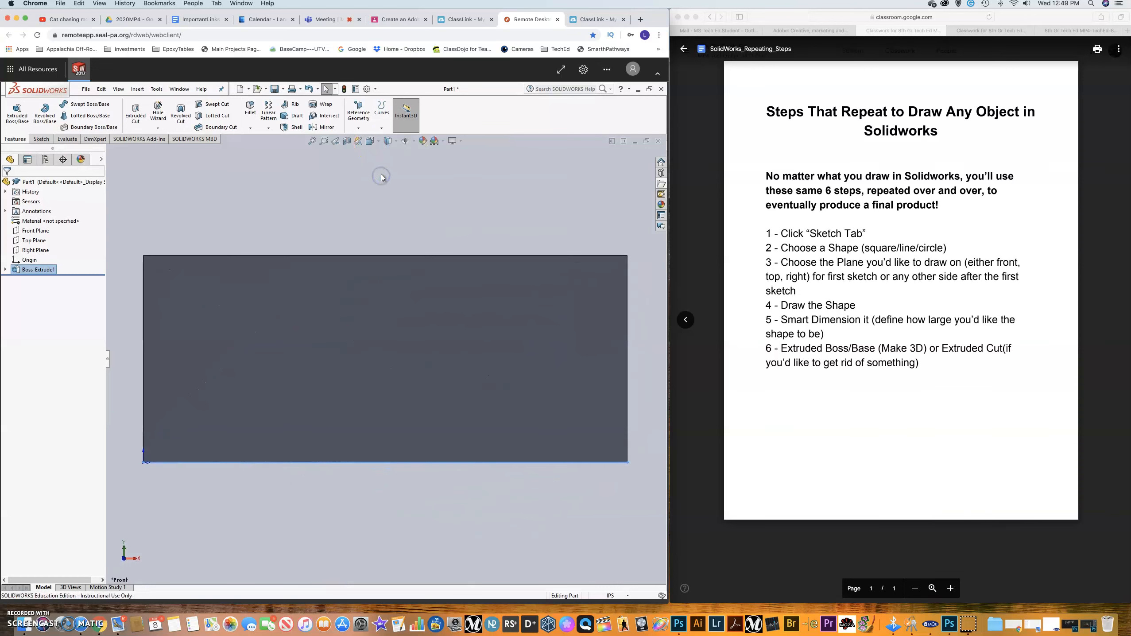
left_click(370, 141)
left_click(380, 166)
left_click(369, 142)
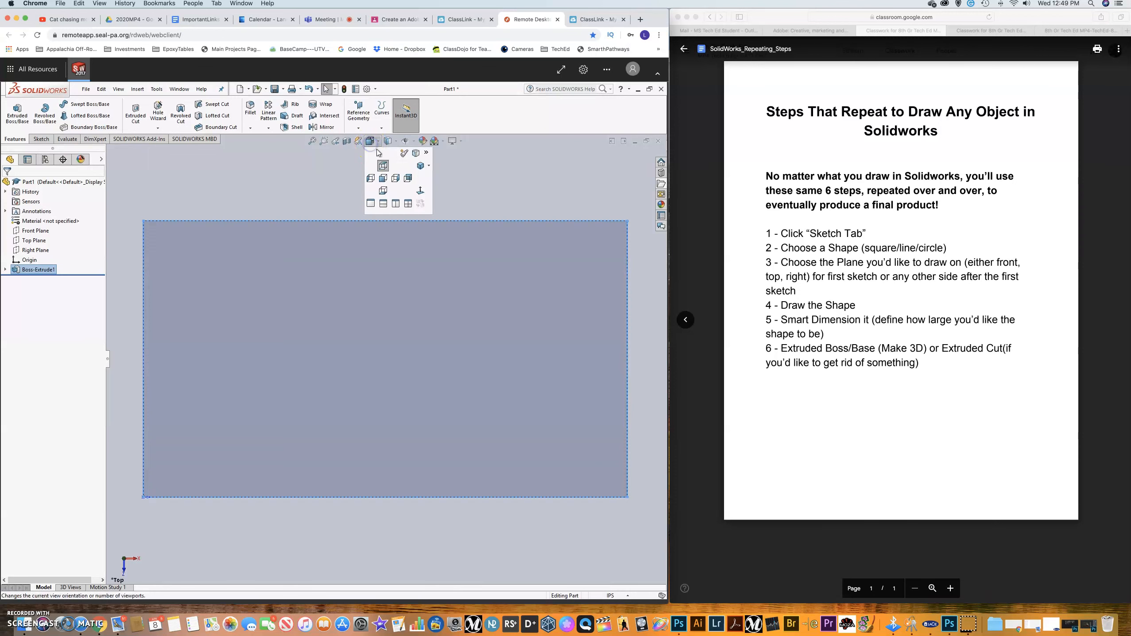
left_click(418, 168)
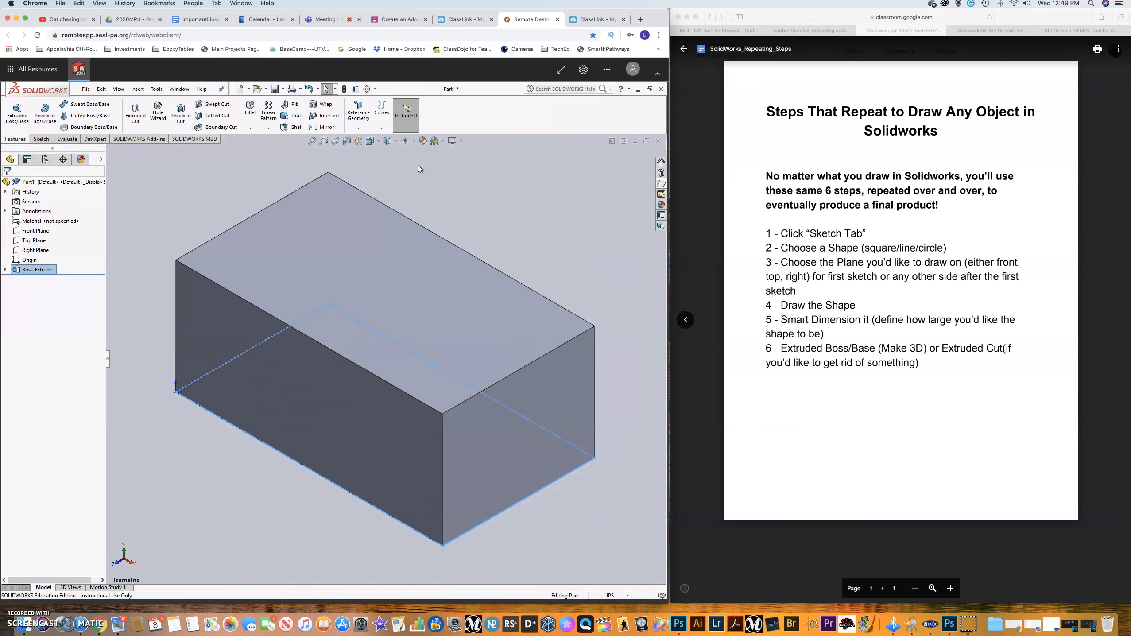
left_click(686, 320)
left_click(688, 322)
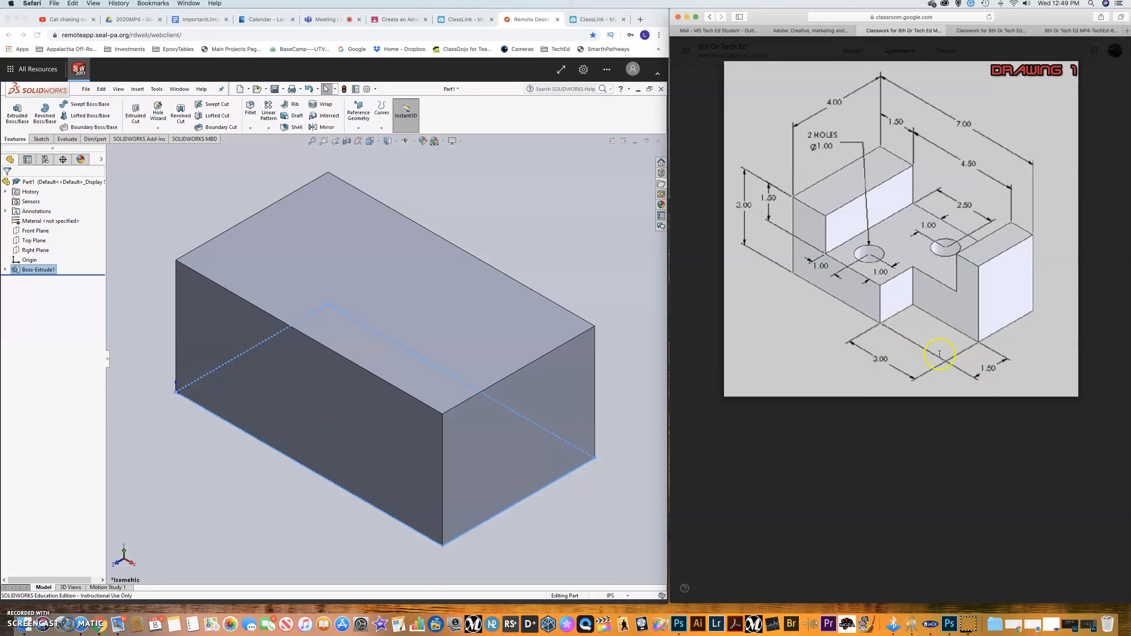
left_click(1115, 321)
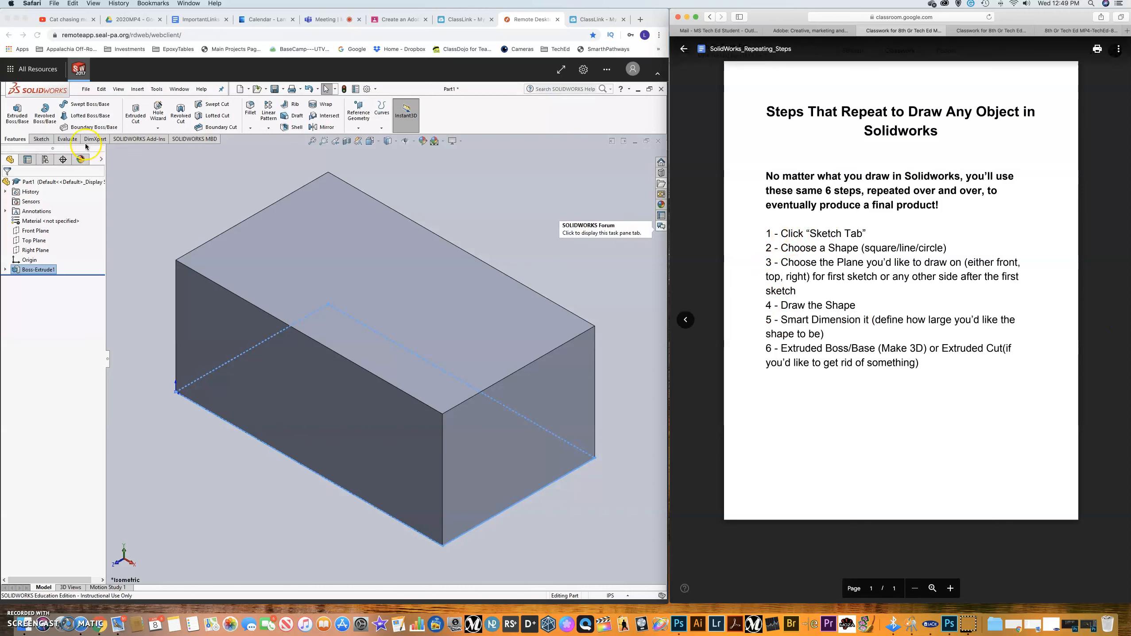
Sketch a rectangle about 2.42 by 1.30 in on the block's top face, starting at its front right corner
left_click(44, 141)
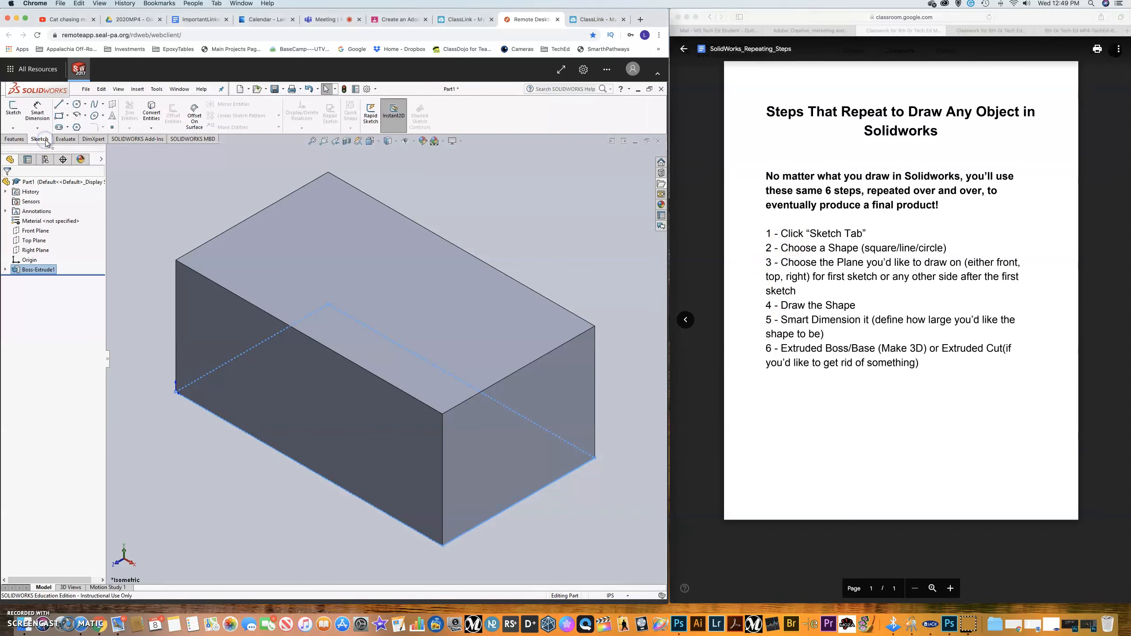
left_click(13, 109)
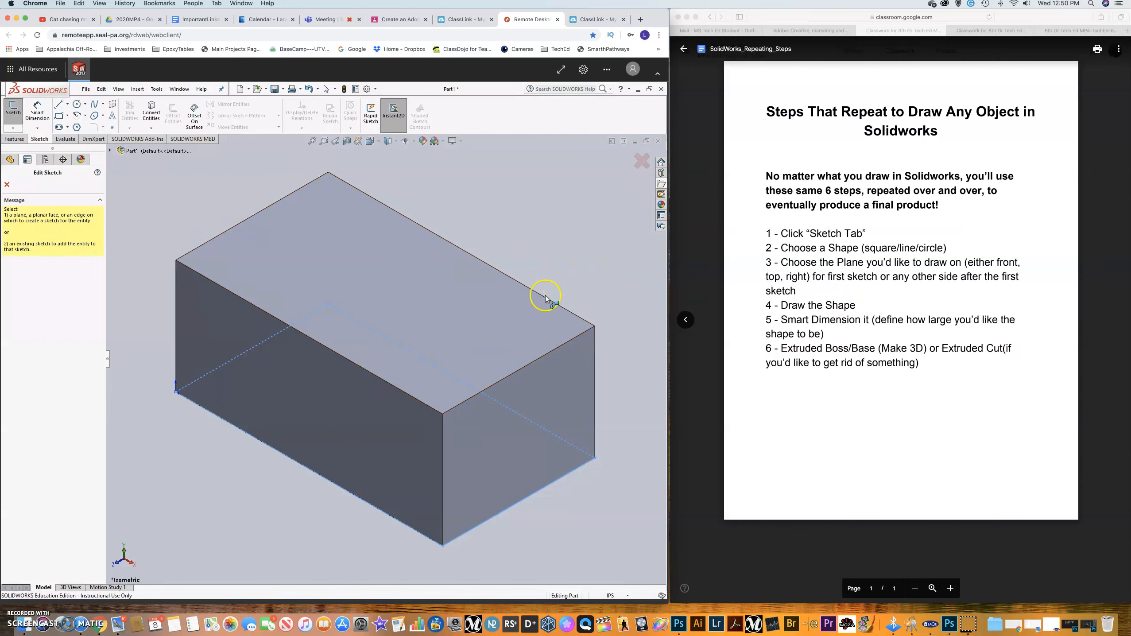
left_click(373, 284)
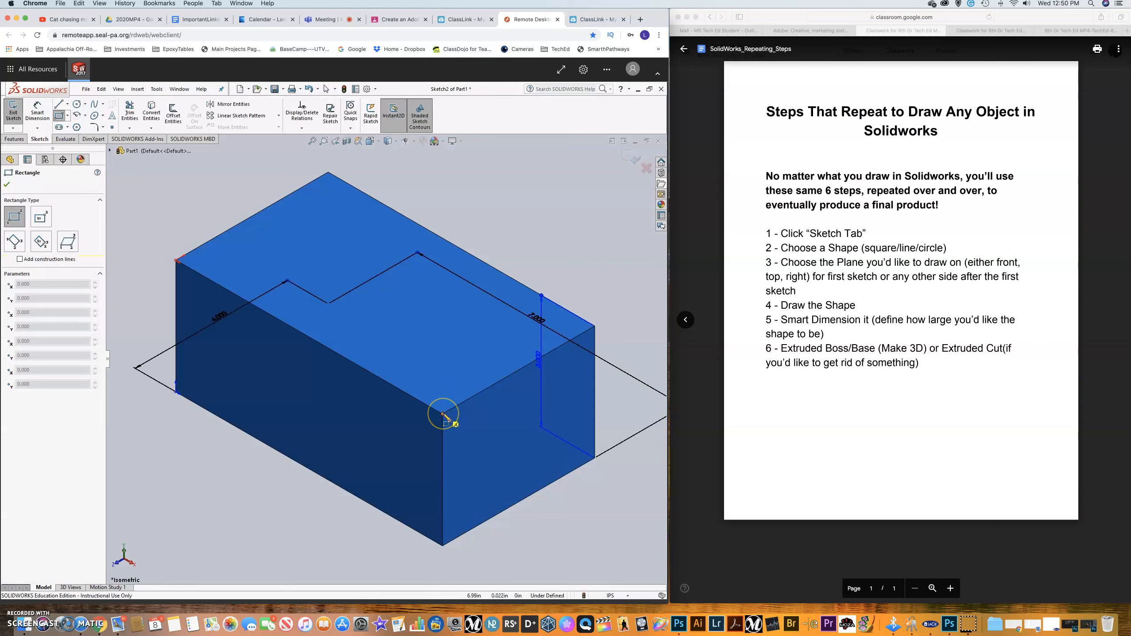
left_click(400, 332)
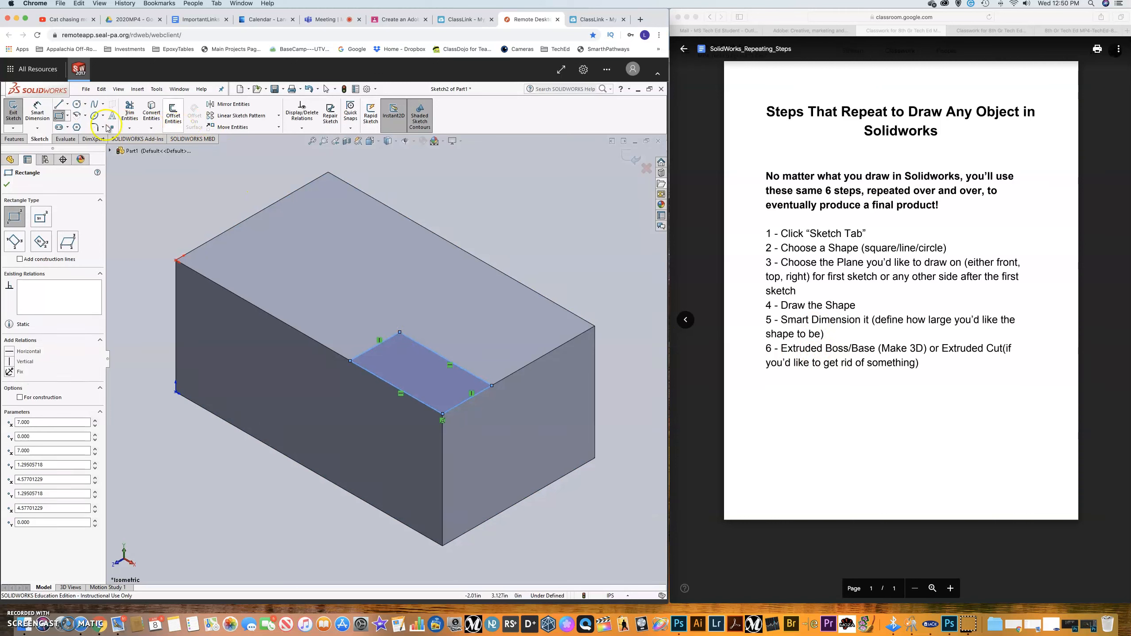
Dimension the corner rectangle on the top face to 3 in along the front edge and 1.5 in along the side edge
left_click(37, 112)
left_click(364, 359)
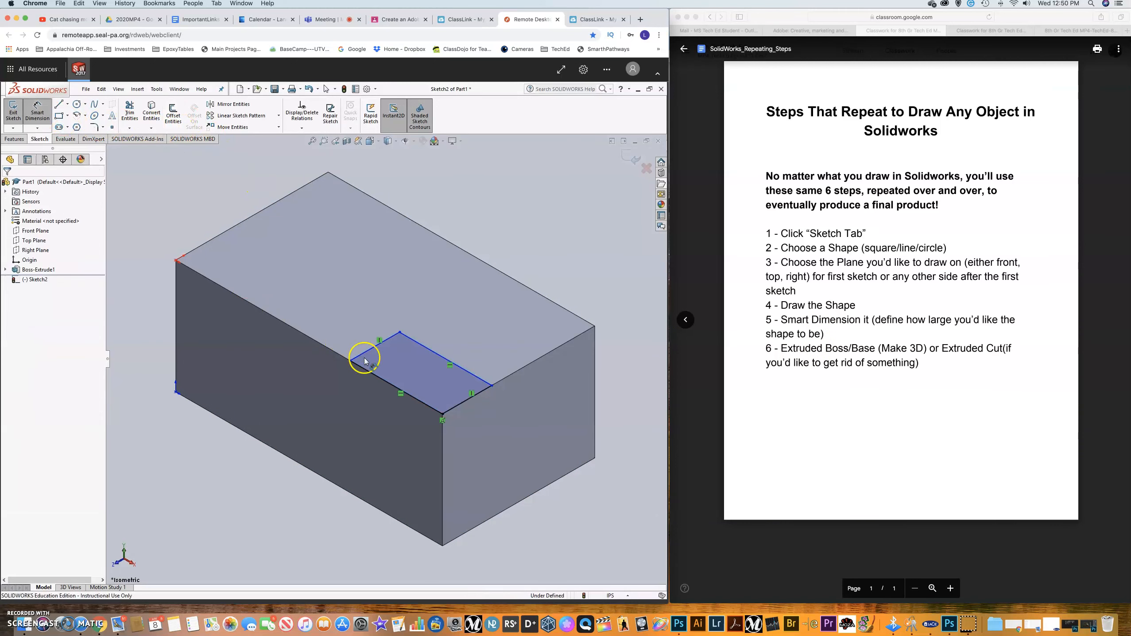
left_click(380, 380)
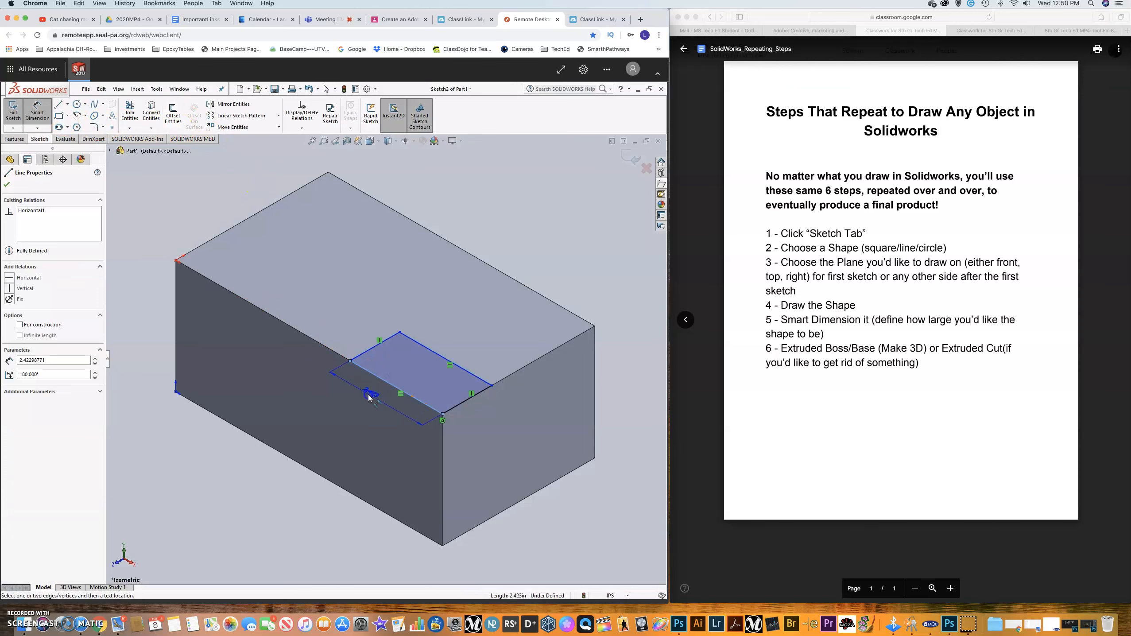
left_click(369, 398)
type("3")
left_click(412, 398)
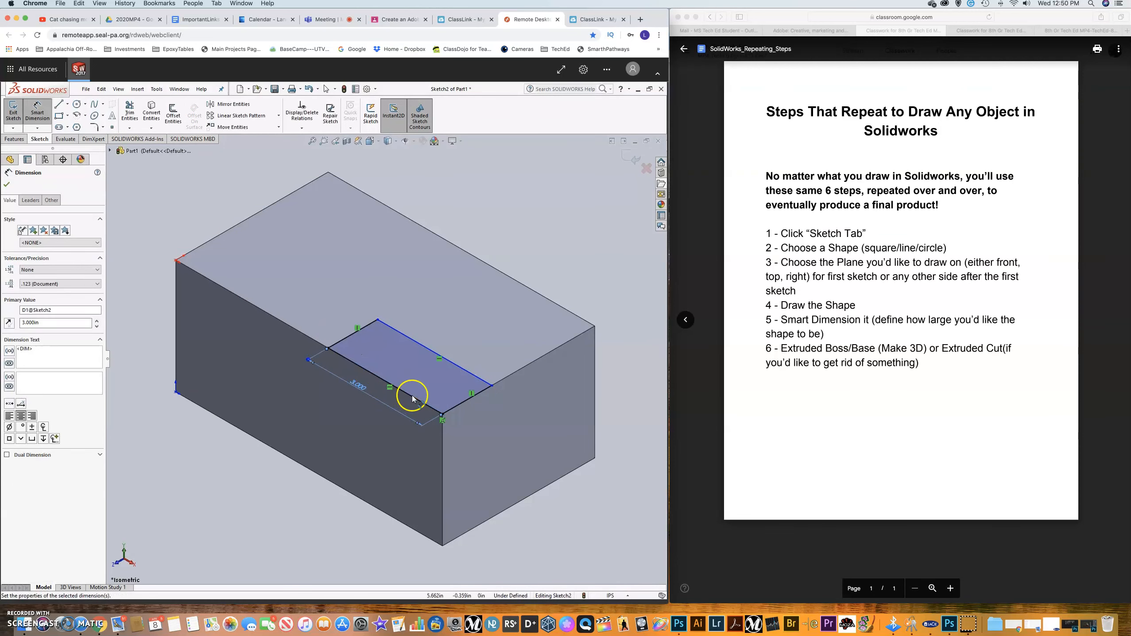
left_click(451, 409)
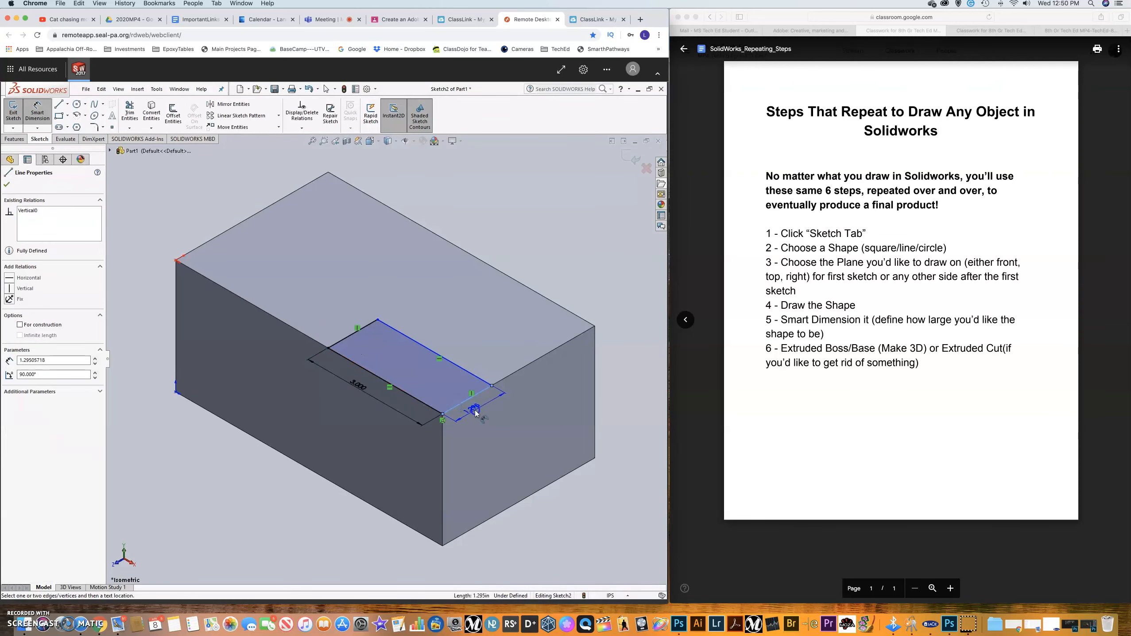
left_click(476, 413)
type("1.5")
key("Return")
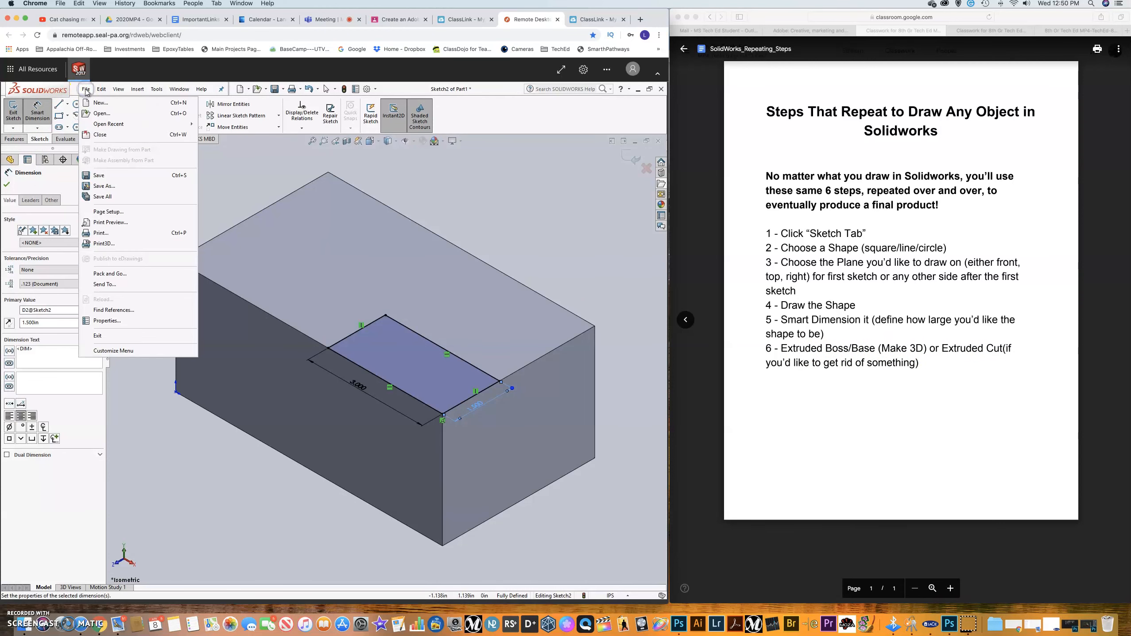
Cut the corner rectangle out of the block with an Extruded Cut set to Through All
left_click(17, 137)
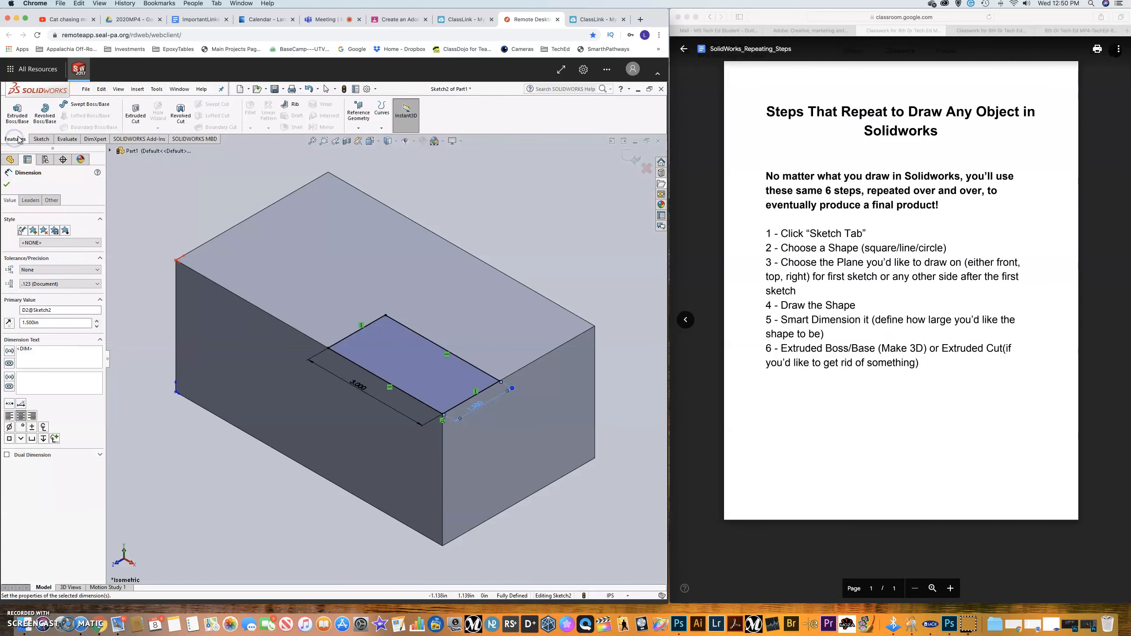
left_click(130, 116)
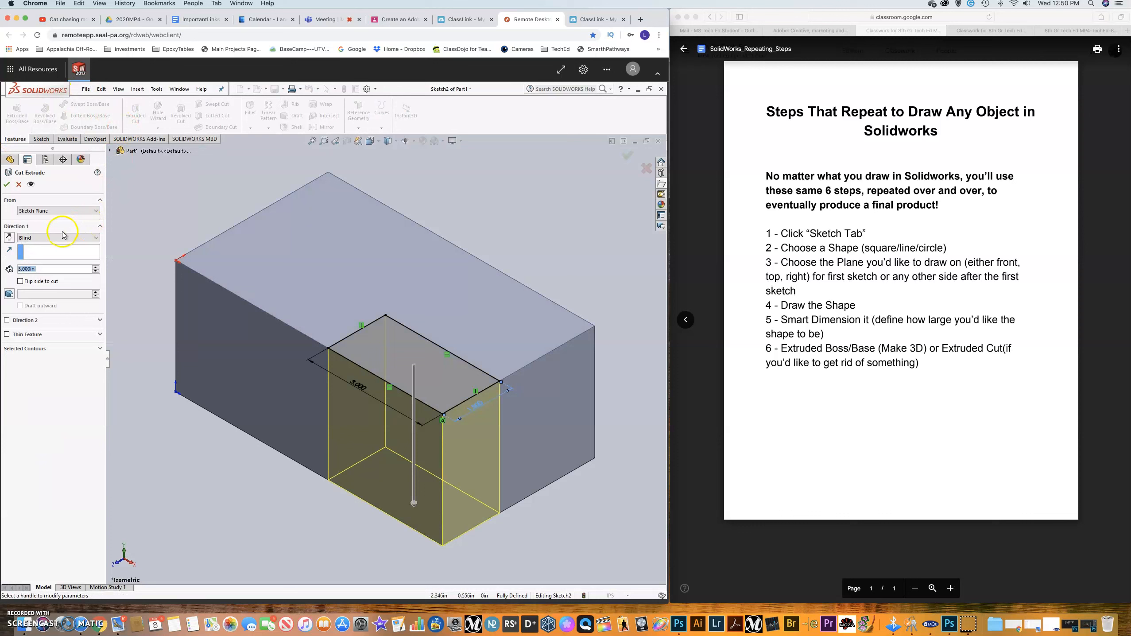
left_click(49, 239)
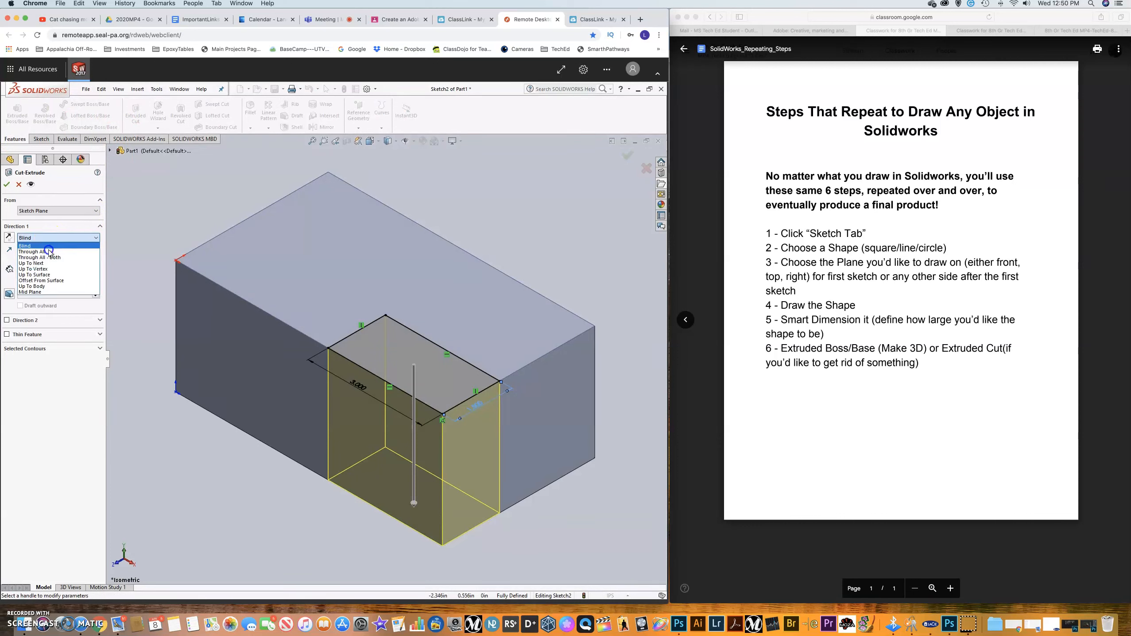
left_click(50, 251)
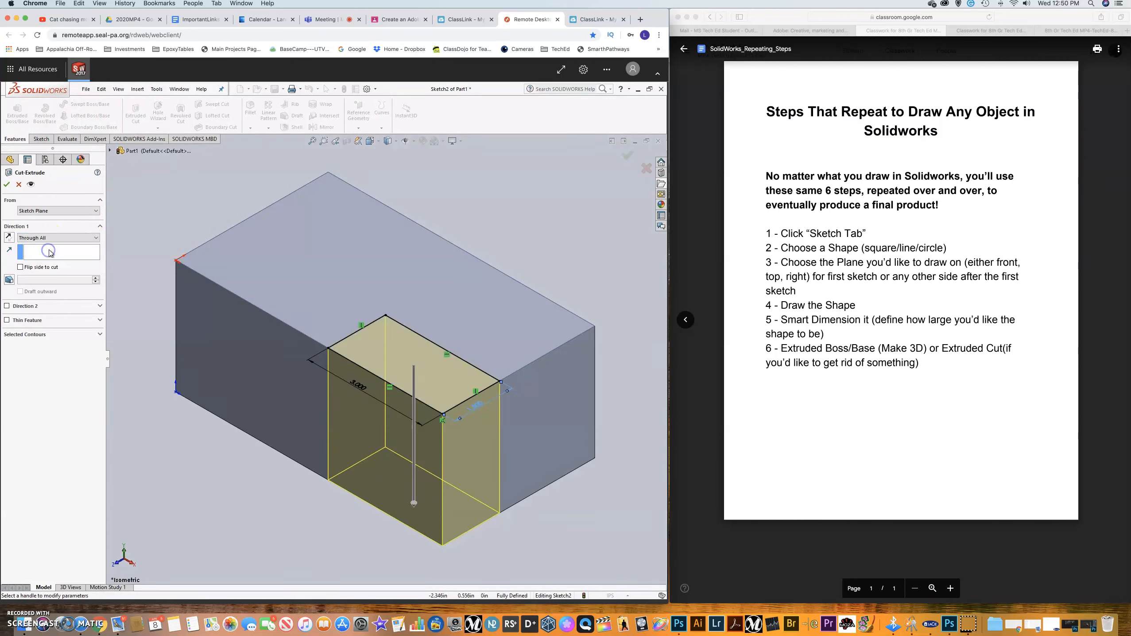
left_click(7, 185)
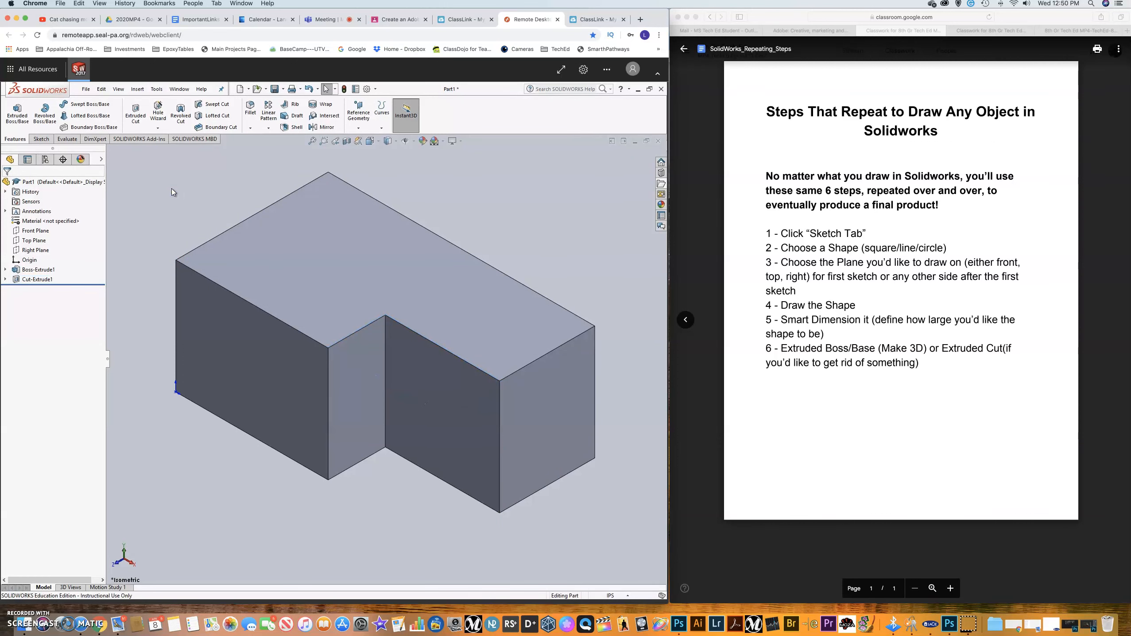
Consult Drawing 1 and sketch a rectangle about 2.90 by 4 in on the top face, spanning from front edge to back edge
left_click(686, 320)
left_click(686, 320)
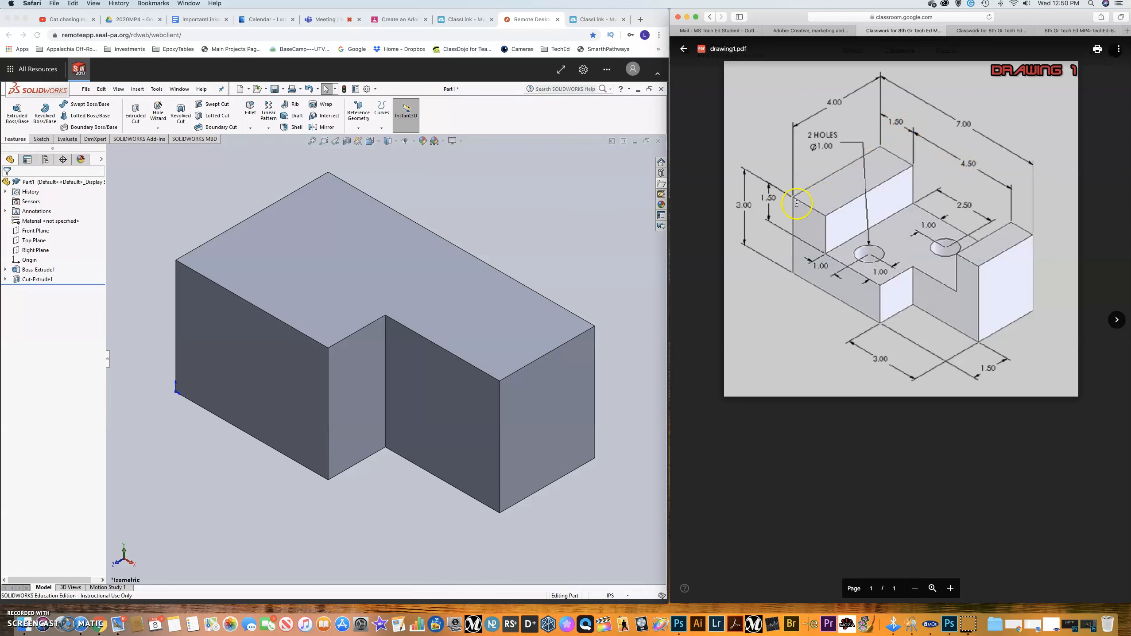
left_click(1116, 319)
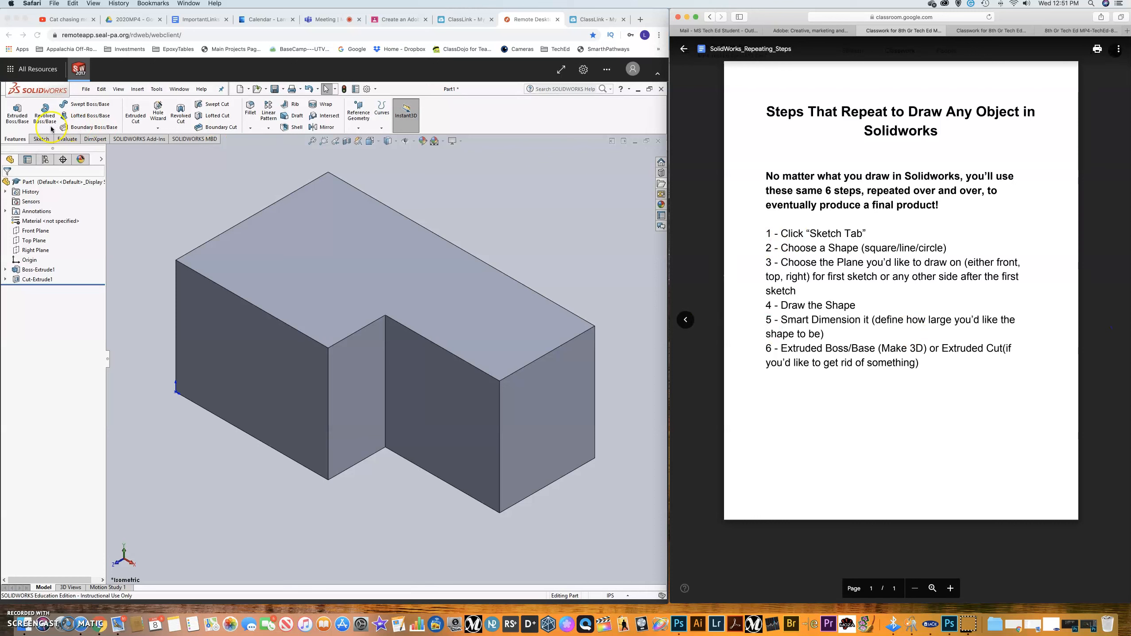
left_click(41, 139)
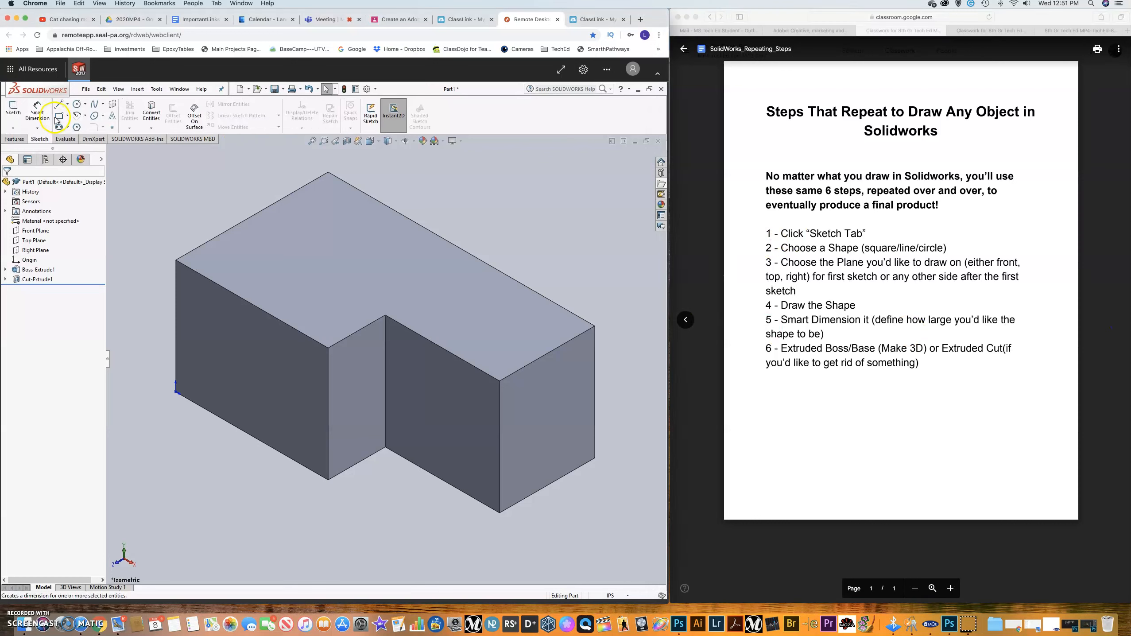
left_click(58, 117)
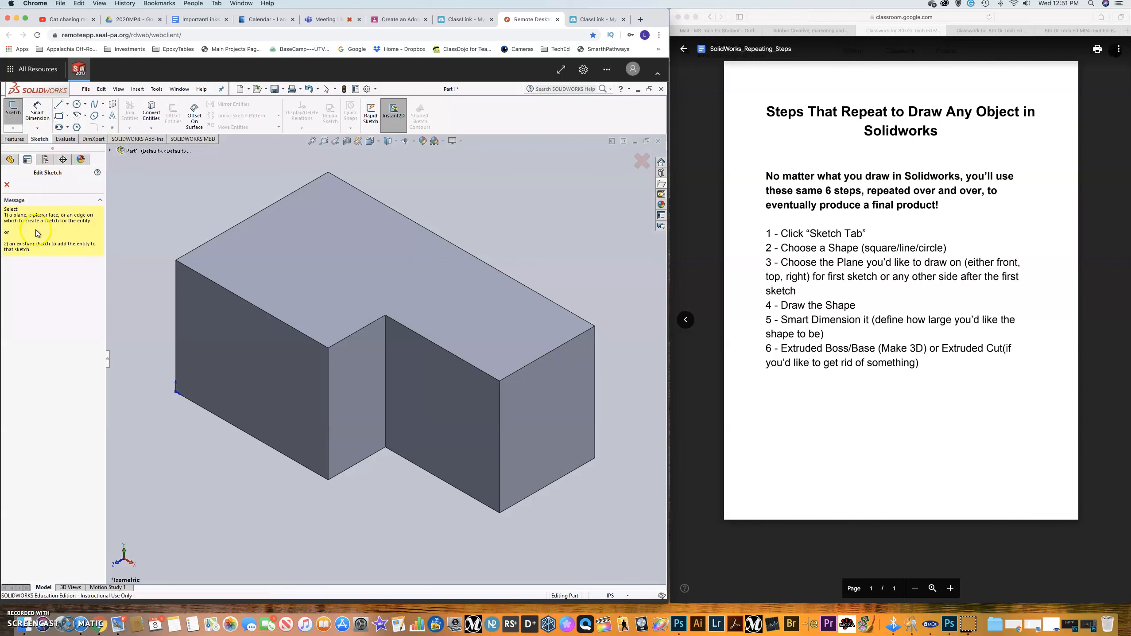
left_click(346, 251)
left_click(353, 253)
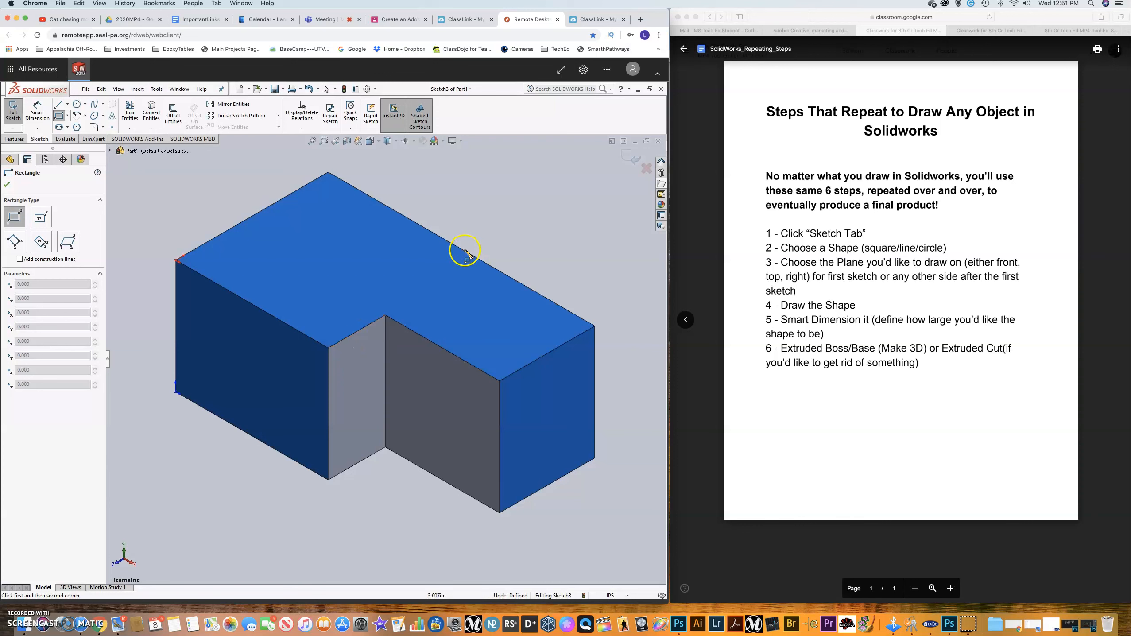
left_click(259, 311)
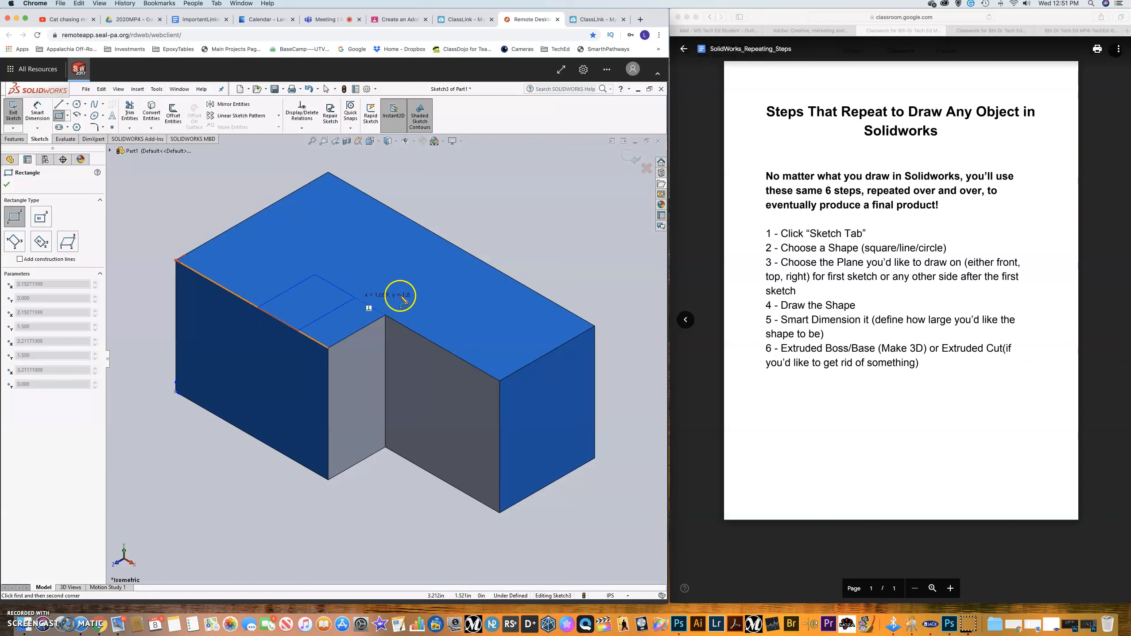
left_click(520, 283)
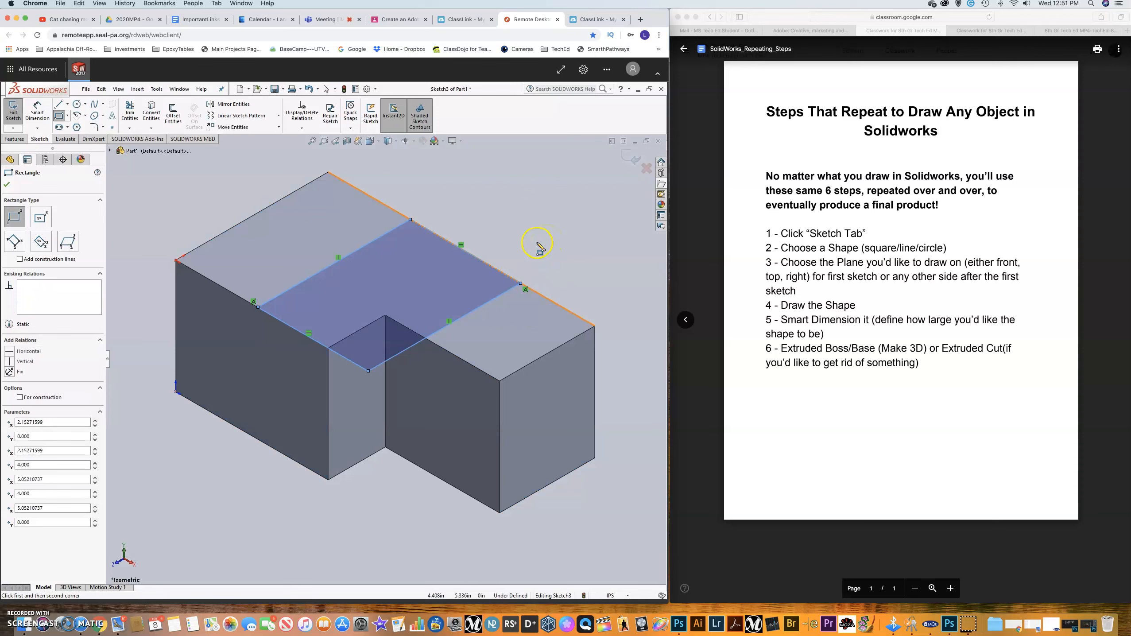
Dimension the top-face rectangle's side along the block's back edge to 4.5 in
left_click(39, 108)
left_click(434, 234)
left_click(473, 231)
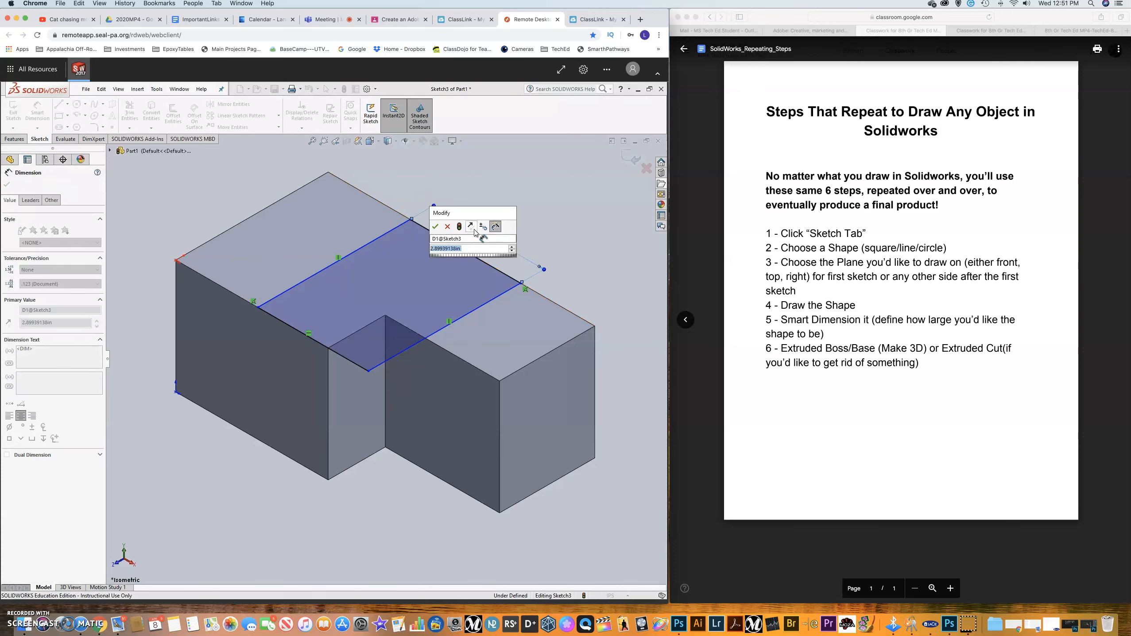
key("Return")
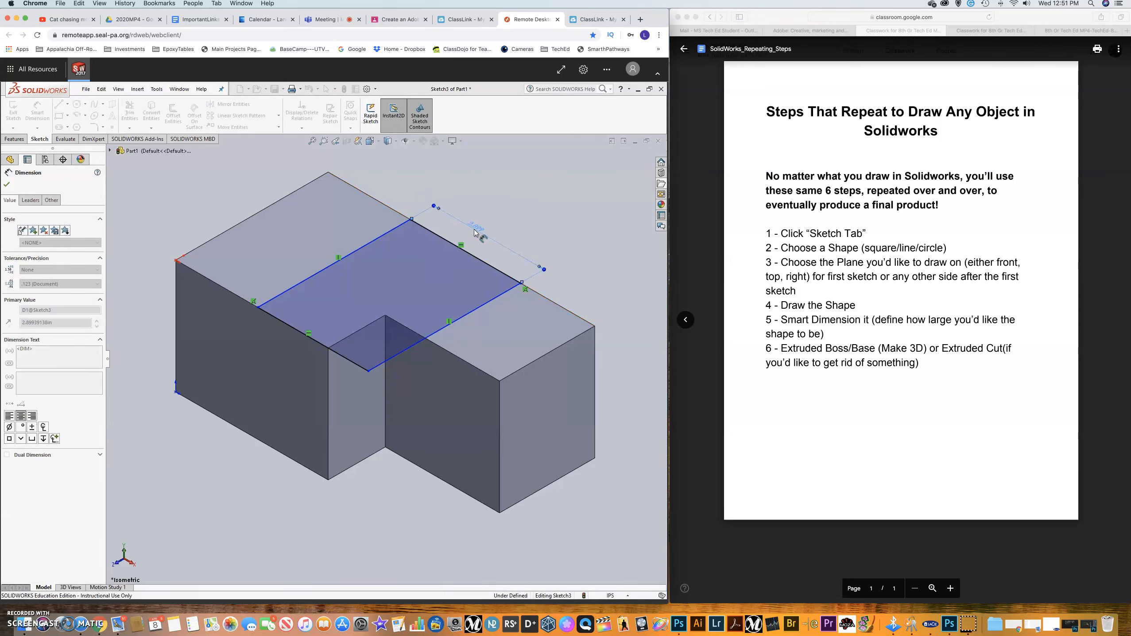
Check the offset in Drawing 1 and dimension the rectangle 1.5 in from the top face's left end edge
left_click(685, 320)
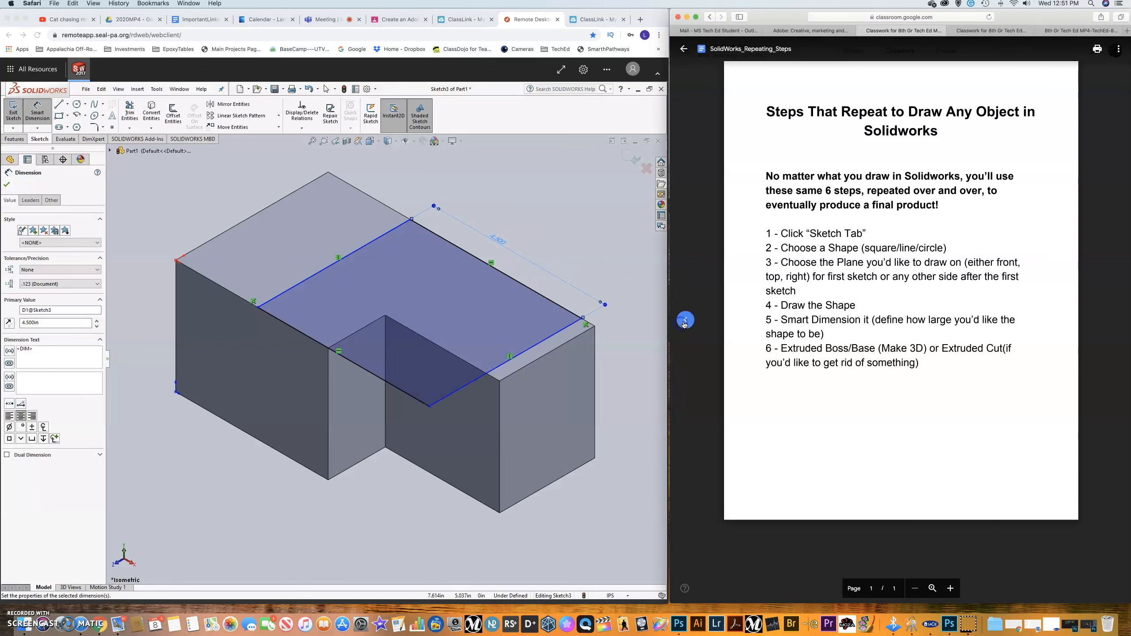
left_click(685, 321)
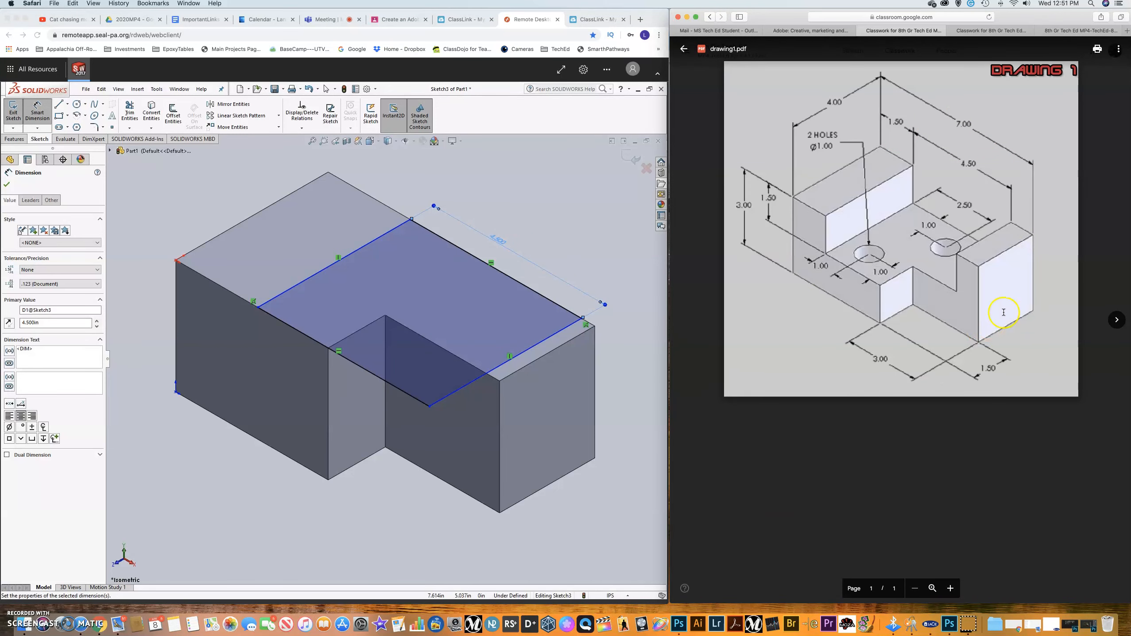
left_click(1116, 319)
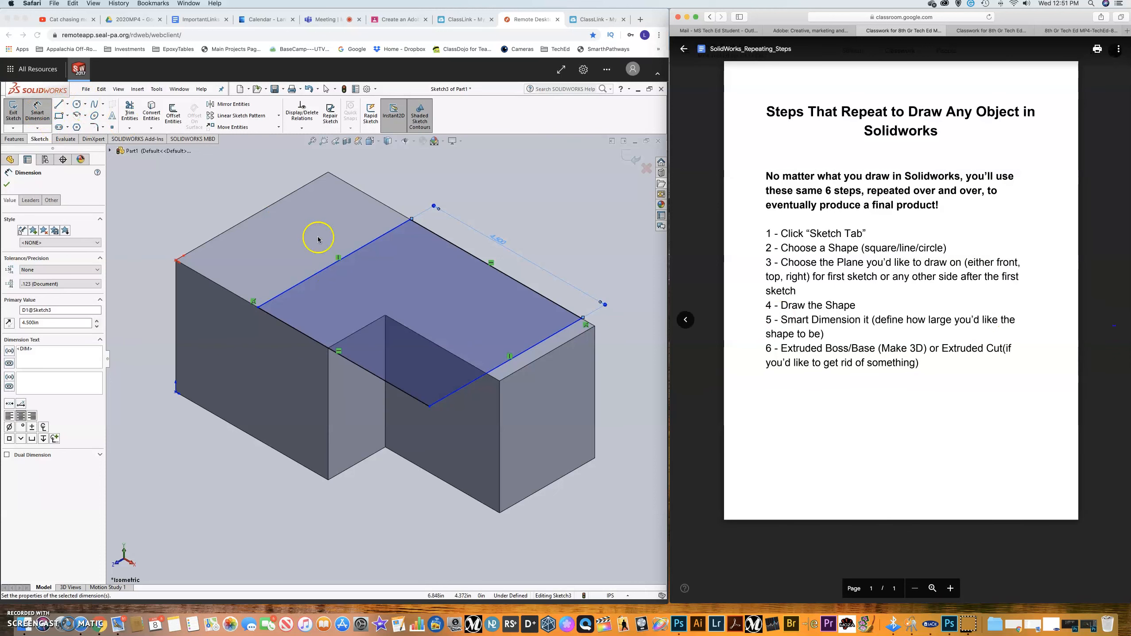
left_click(365, 248)
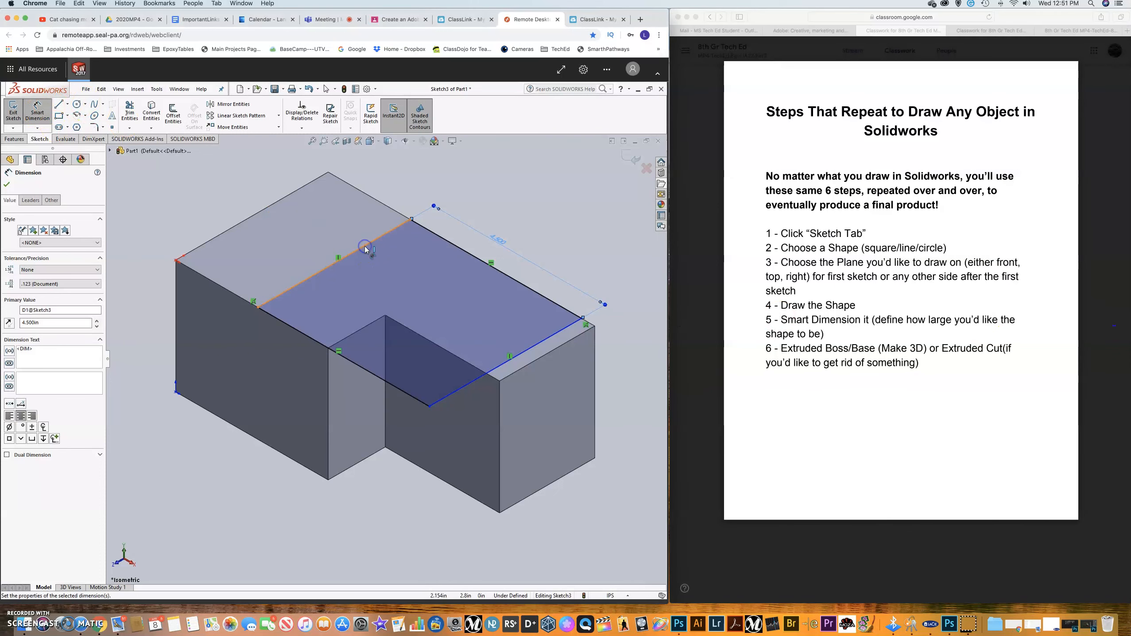
left_click(272, 204)
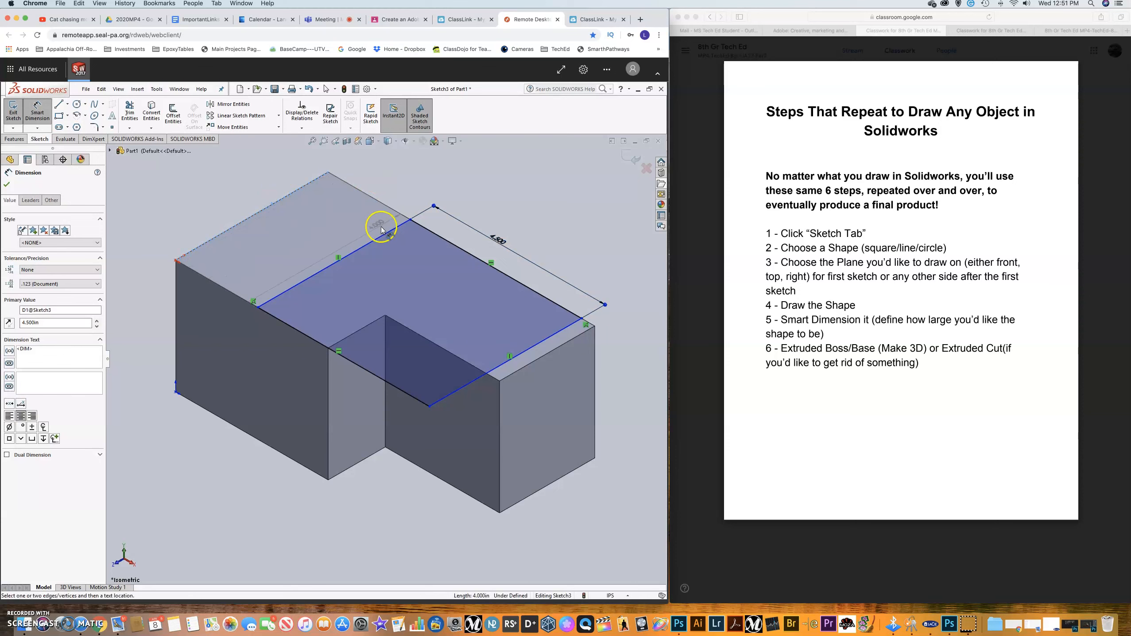
left_click(385, 226)
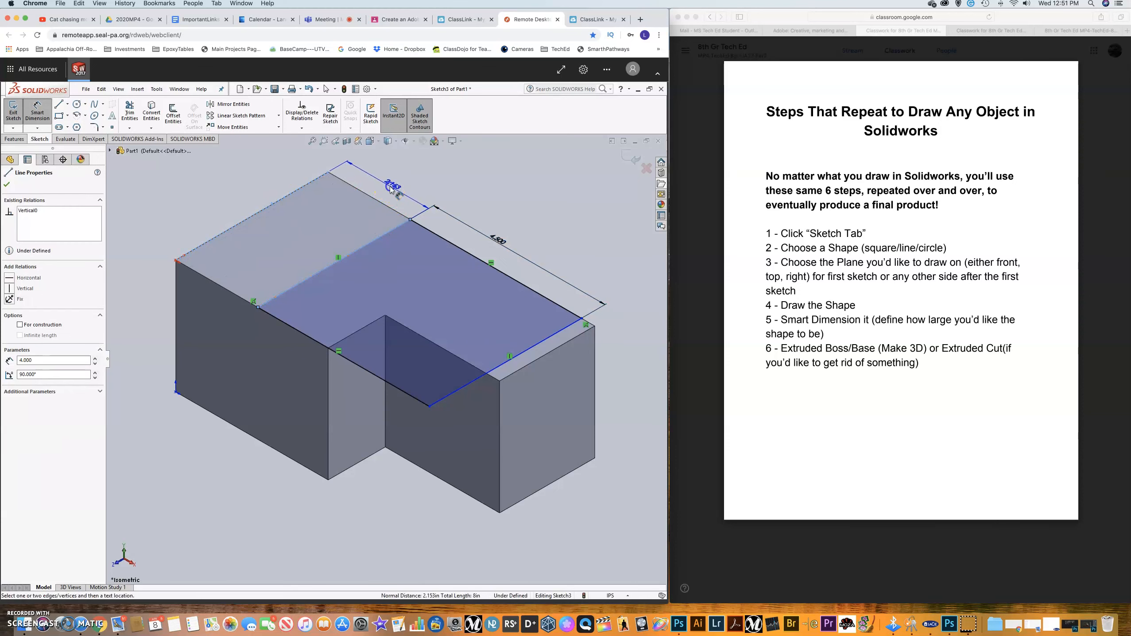
left_click(390, 190)
type("1.")
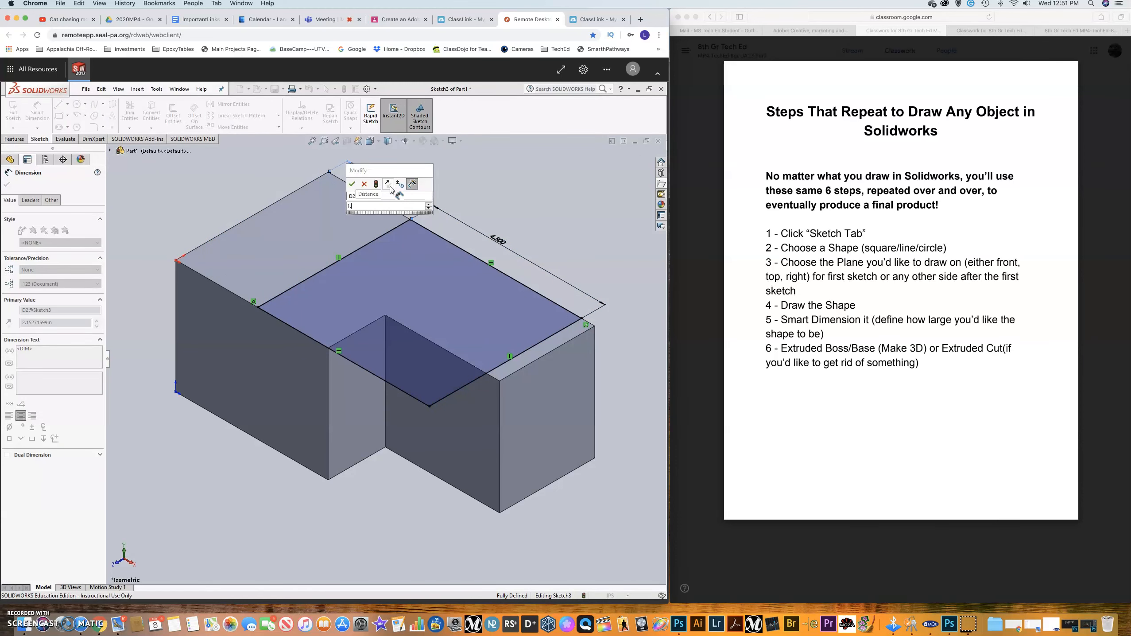
type("5")
key("Return")
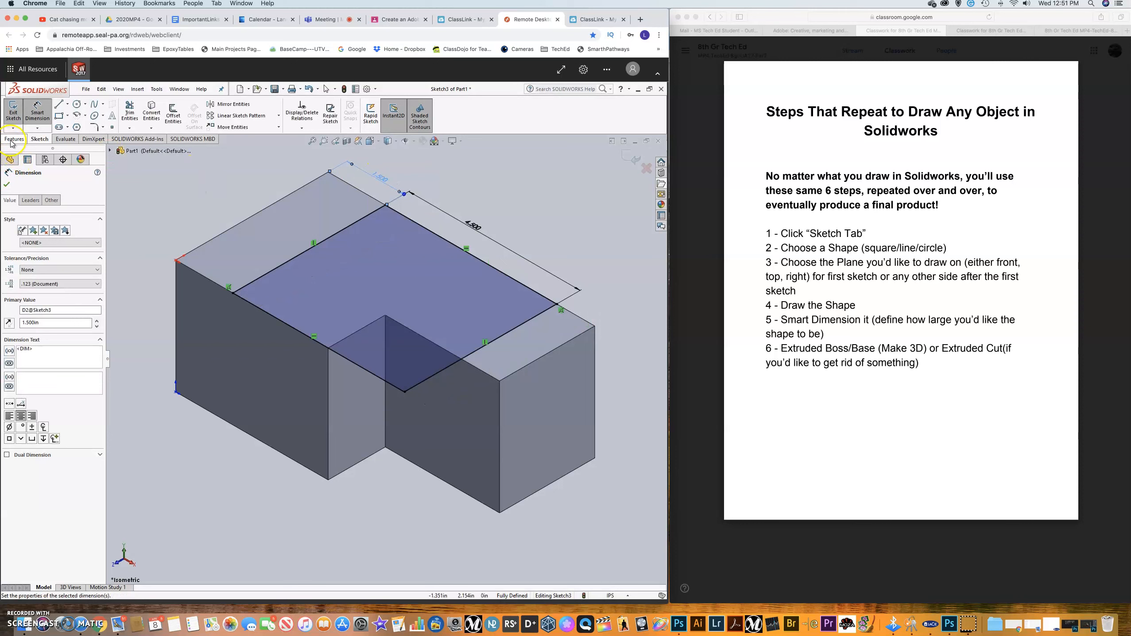
Cut the 4.5 in wide rectangle into the block with a Blind Extruded Cut 1.5 in deep
left_click(11, 139)
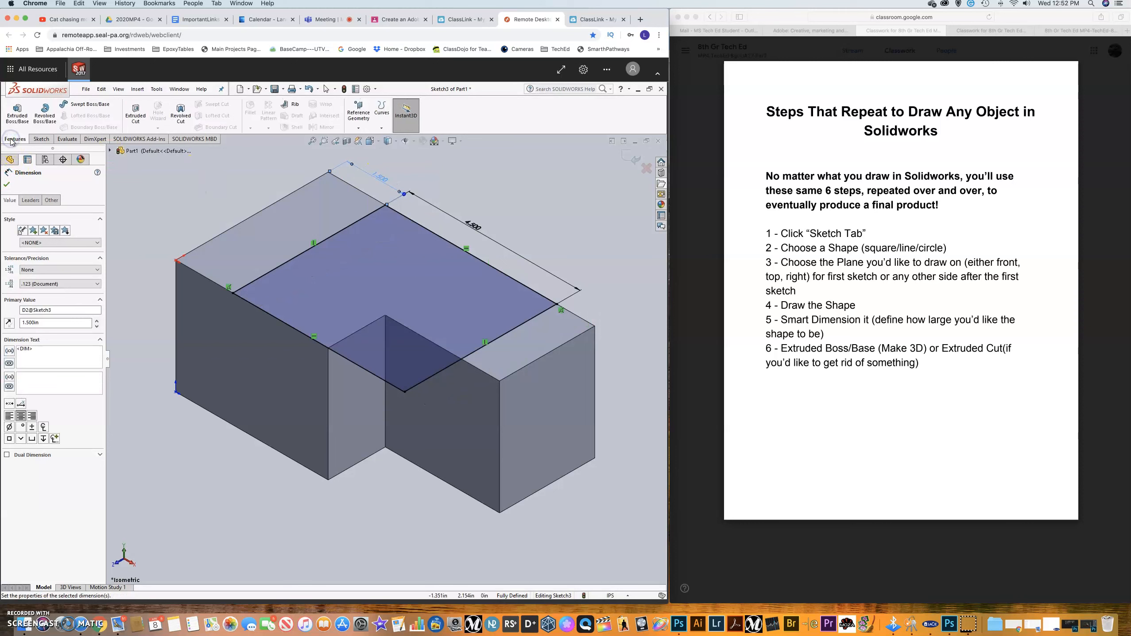
left_click(136, 115)
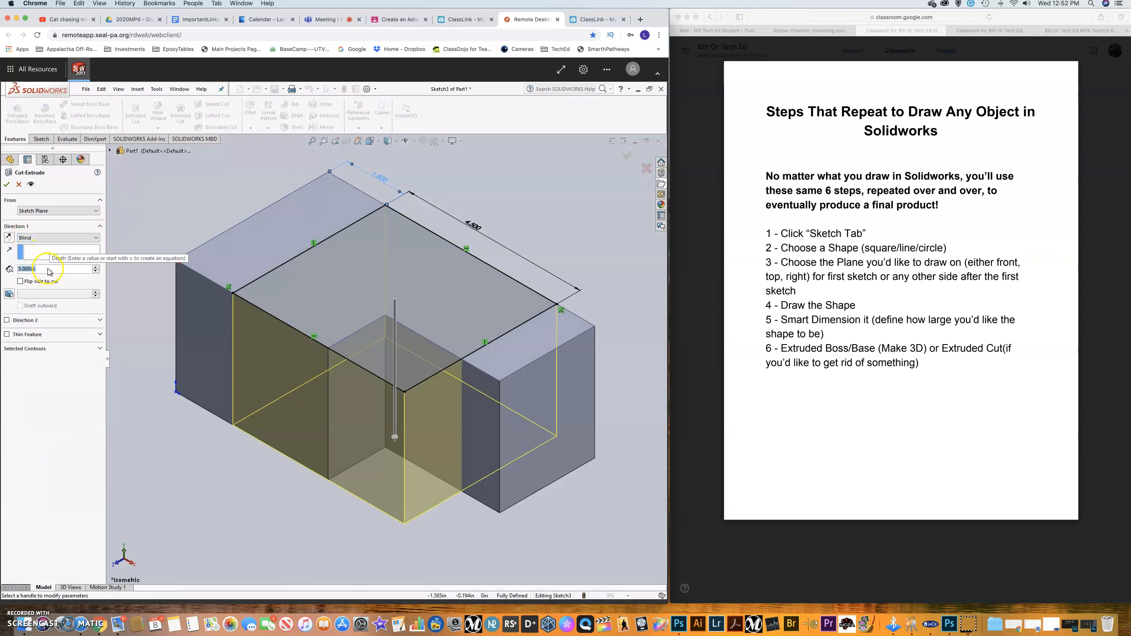
type("1.5")
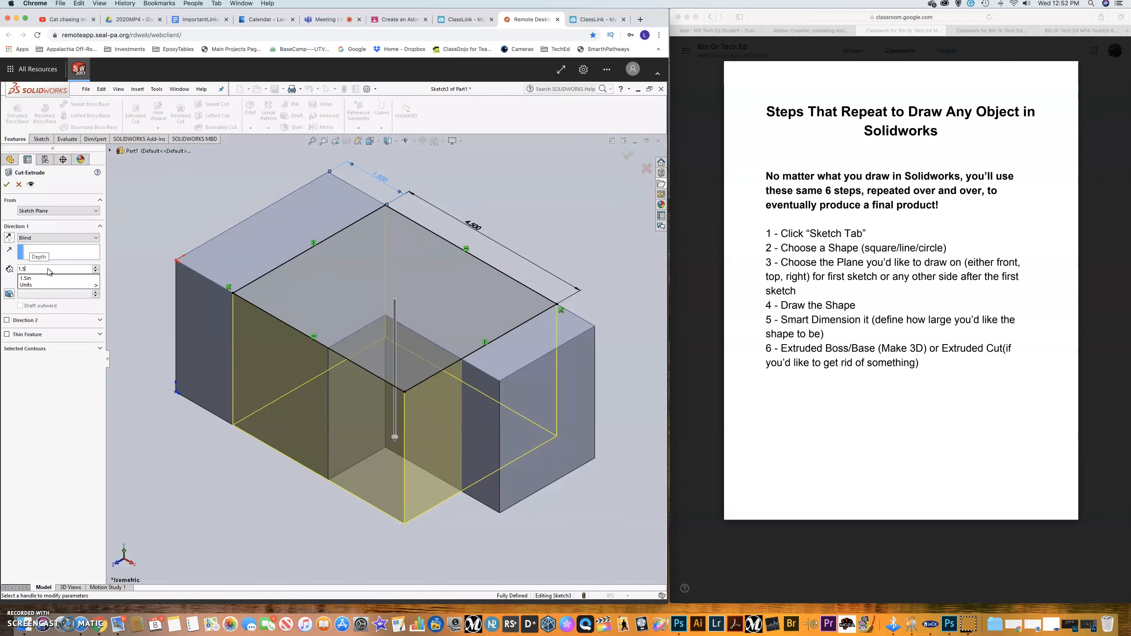
left_click(7, 186)
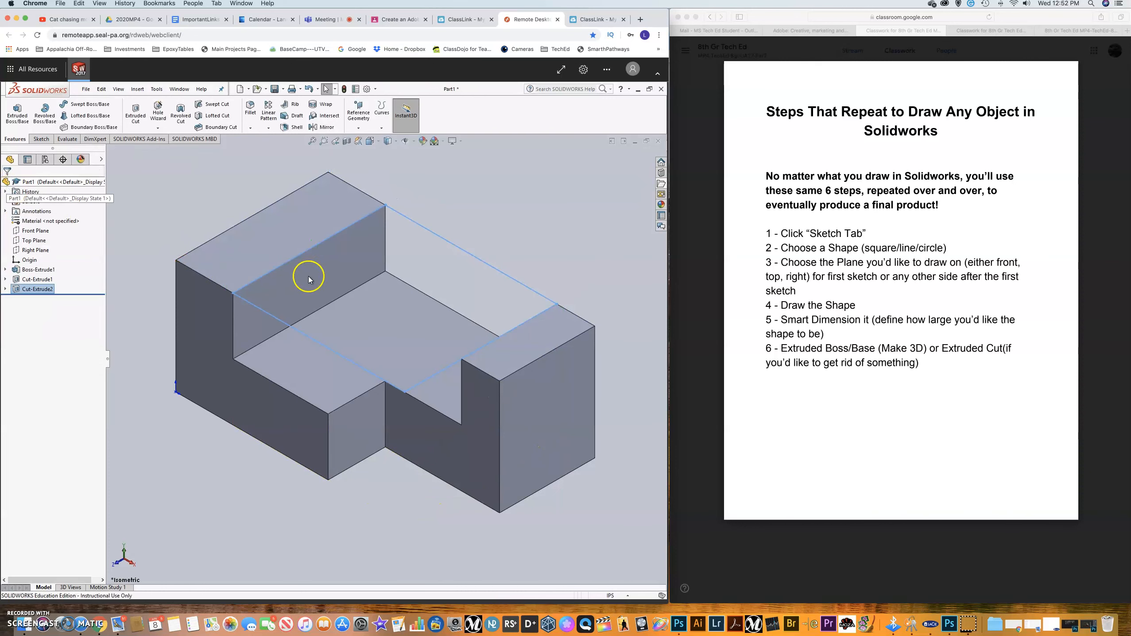
left_click(577, 258)
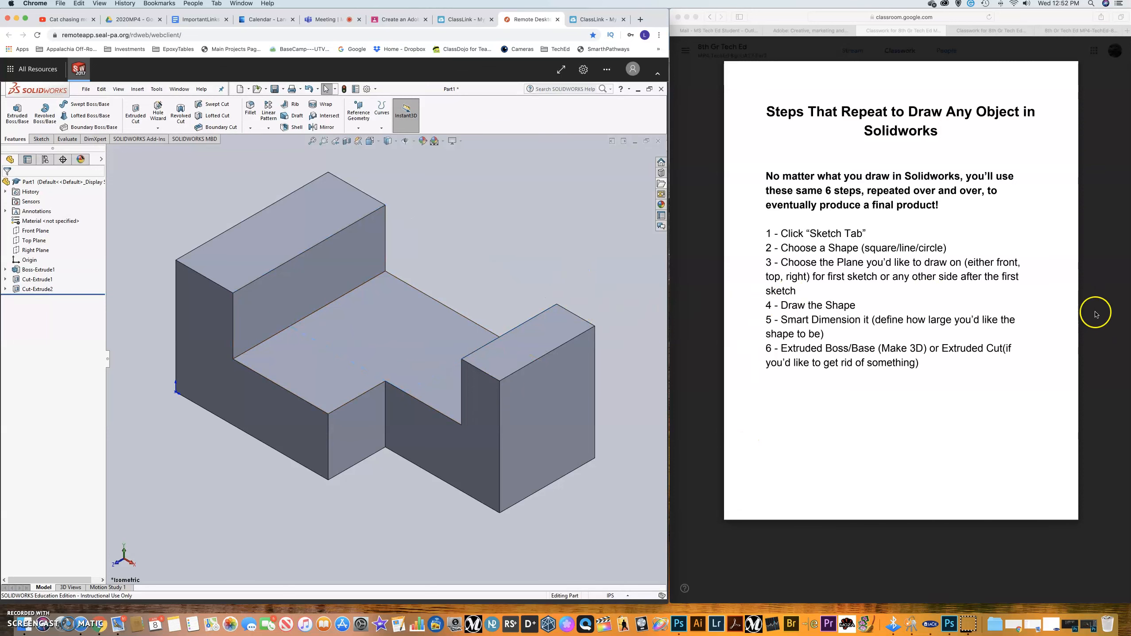
Check the holes in Drawing 1 and sketch two circles on the recessed face, about 0.40 in radius near the front and 0.46 in toward the back
left_click(694, 285)
left_click(678, 319)
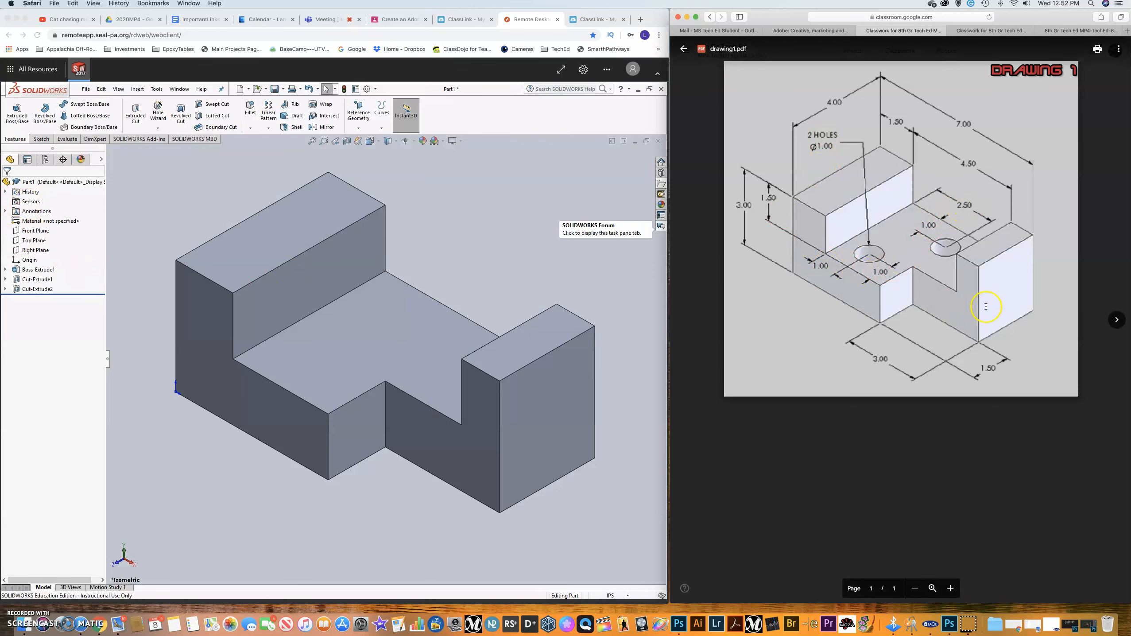
left_click(1116, 320)
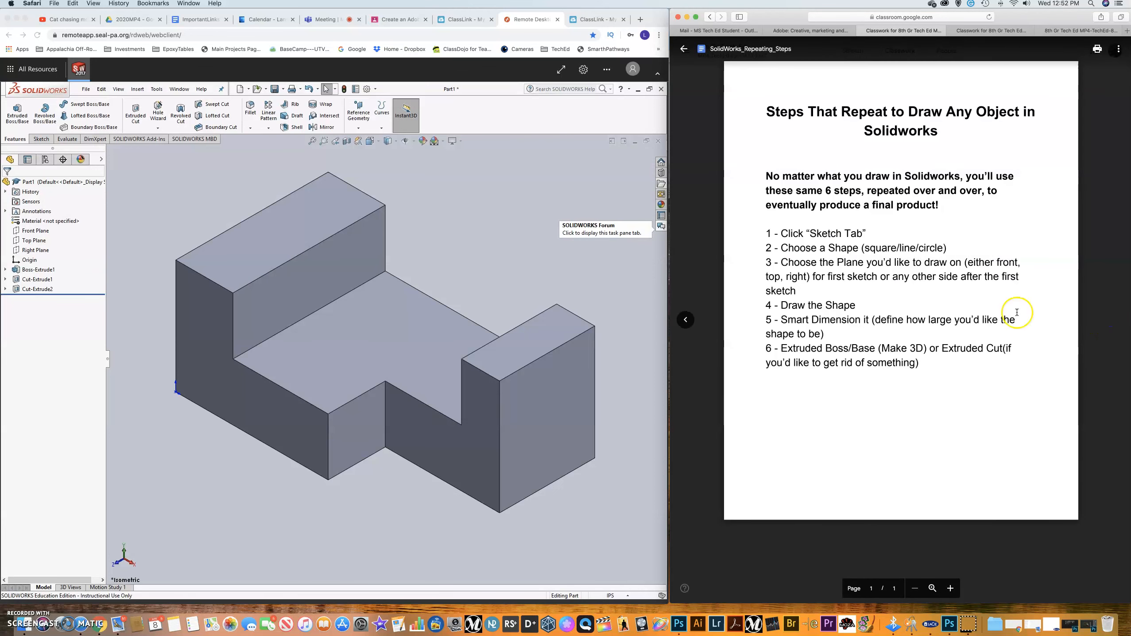
left_click(39, 139)
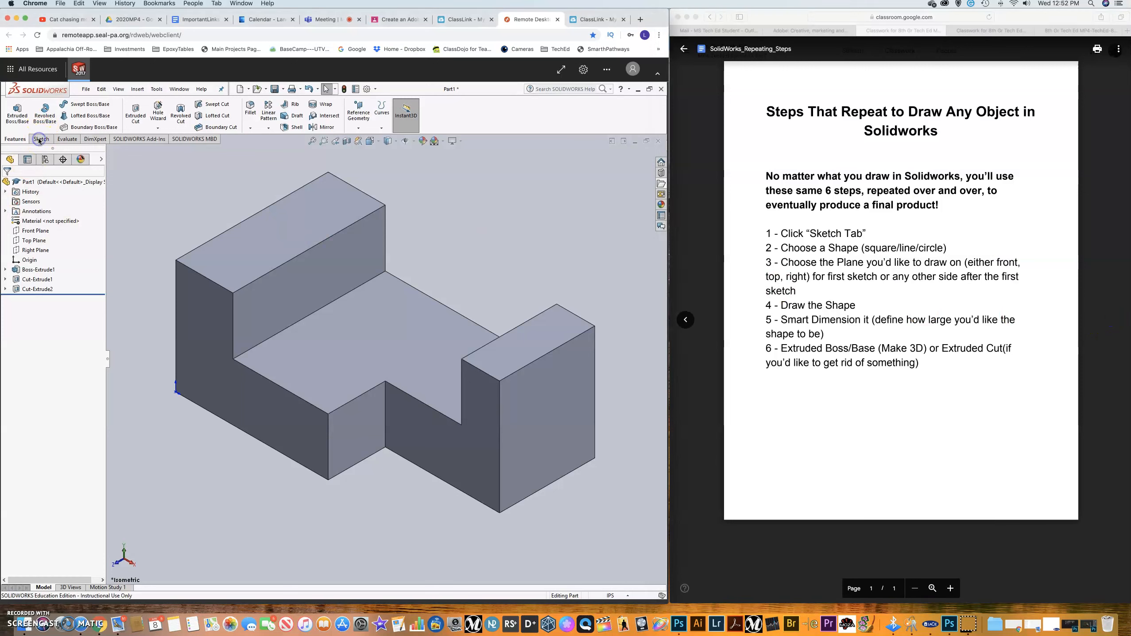
left_click(77, 105)
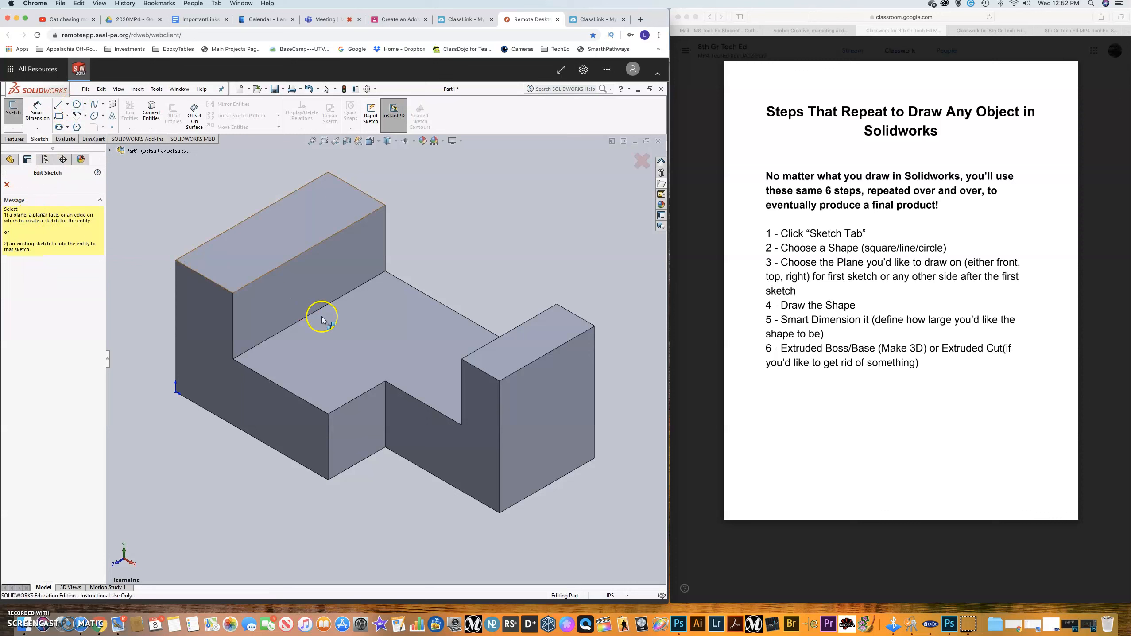
left_click(330, 352)
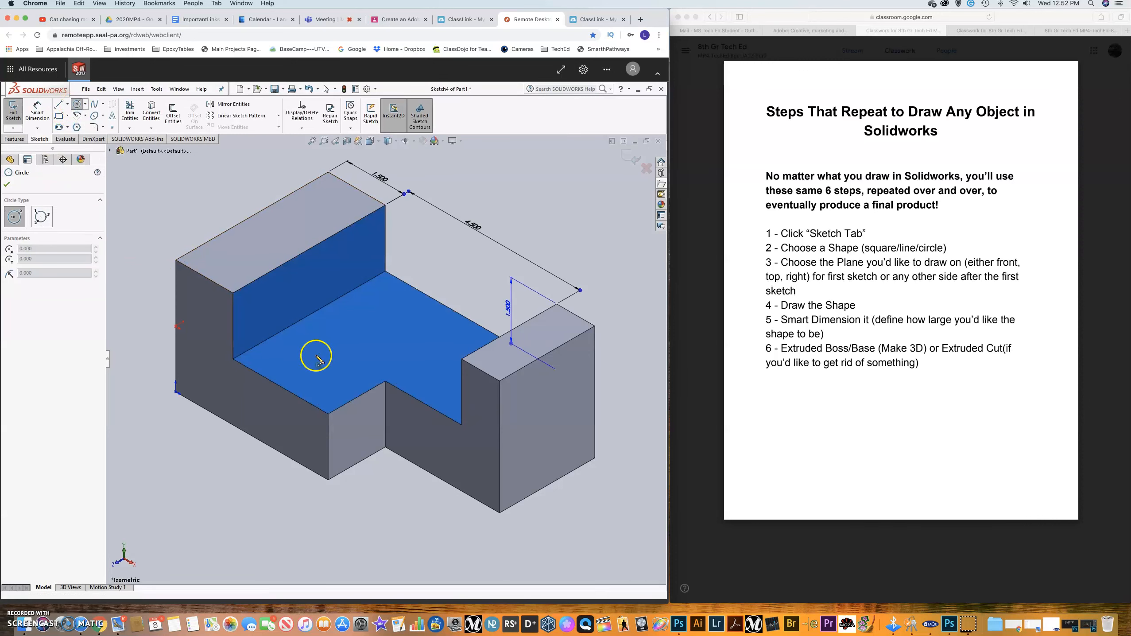
left_click(327, 367)
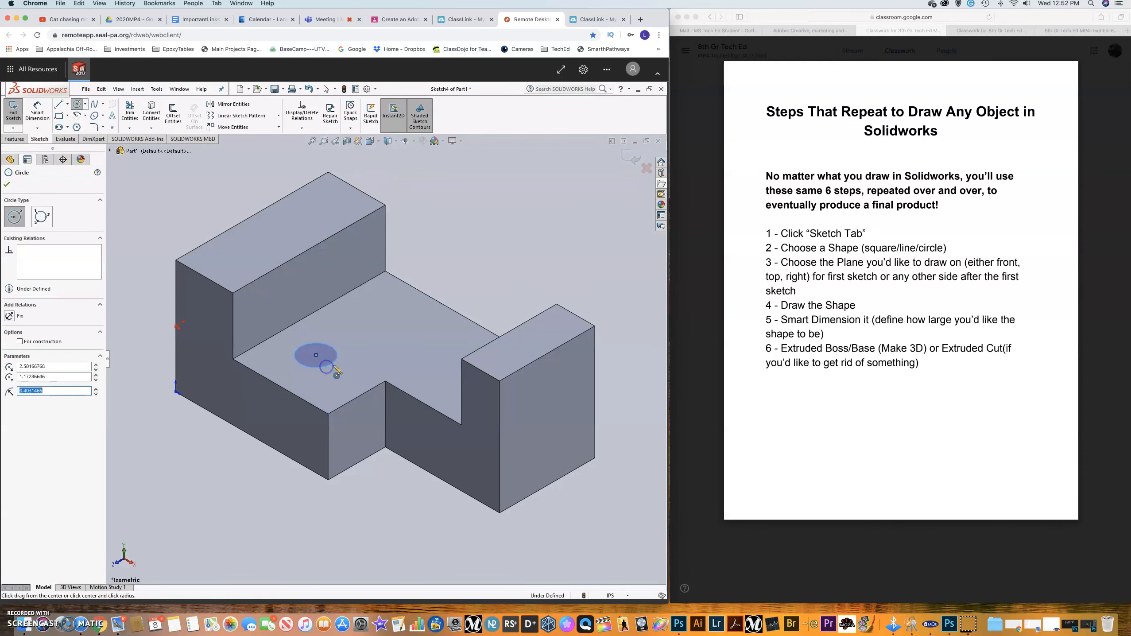
left_click(400, 325)
left_click(411, 345)
scroll(411, 334, "down", 2)
left_click(312, 140)
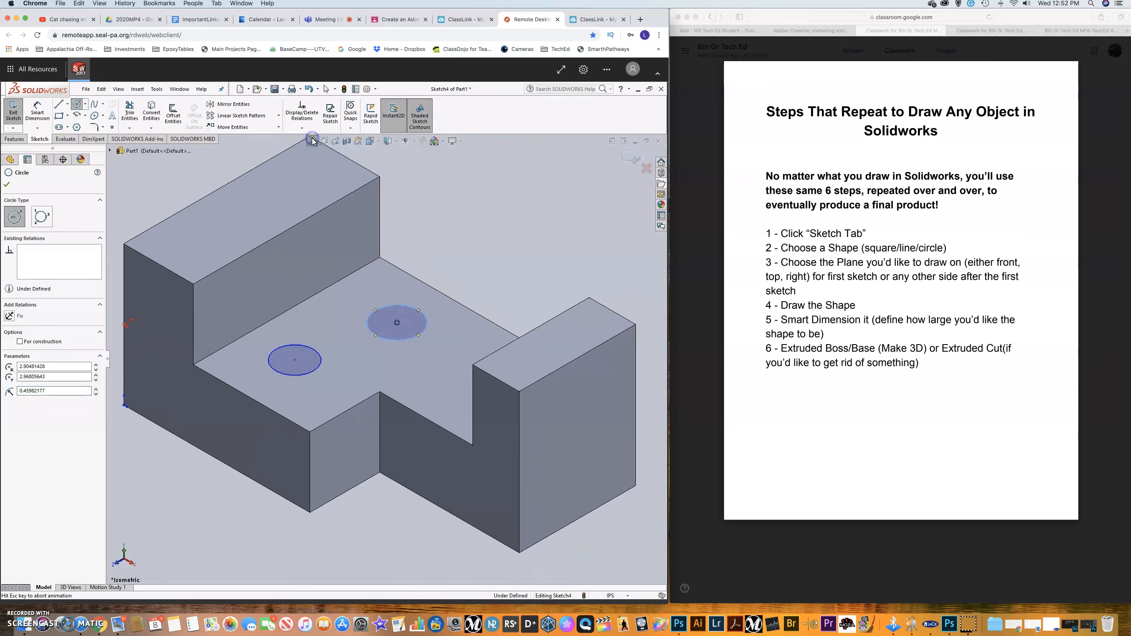
Dimension both circles on the recessed face to a diameter of 1 in
left_click(37, 115)
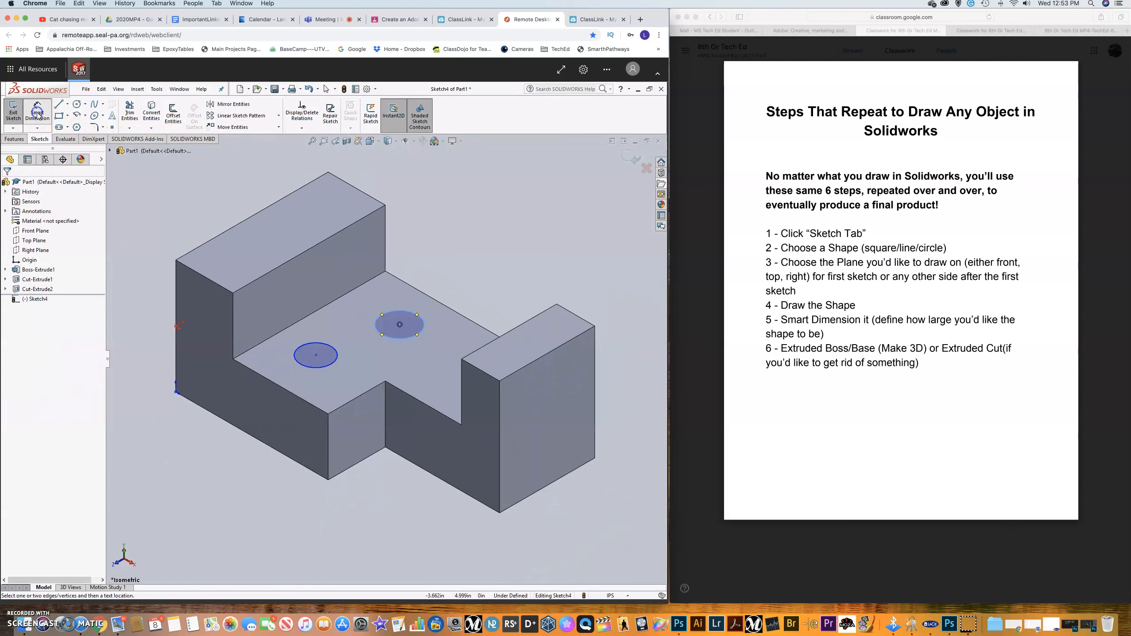
left_click(329, 347)
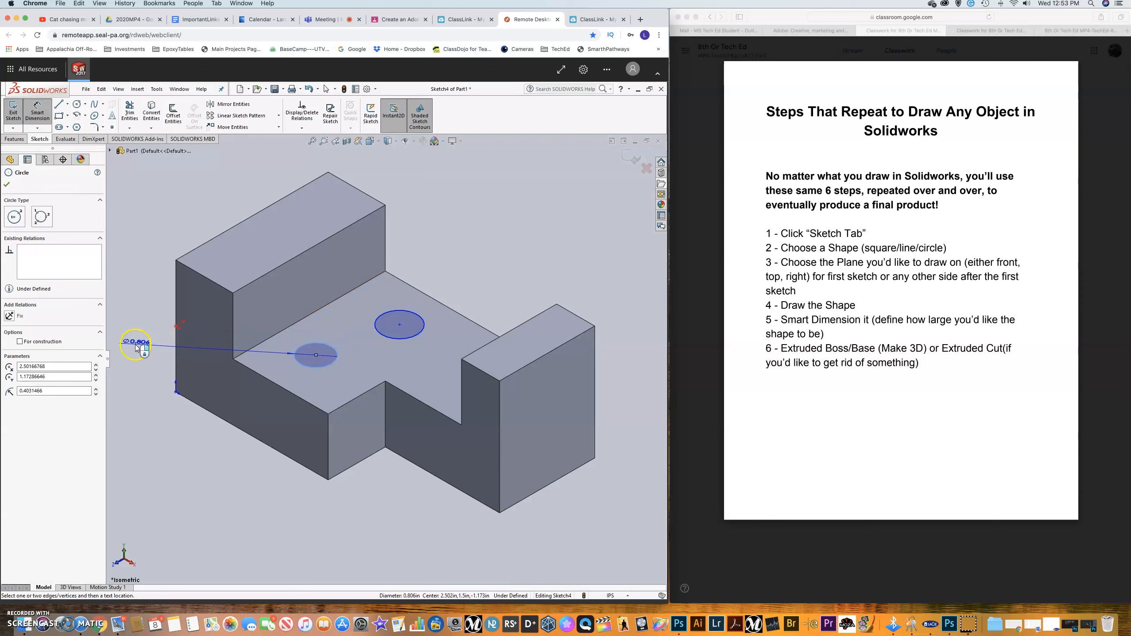
left_click(137, 346)
key("Return")
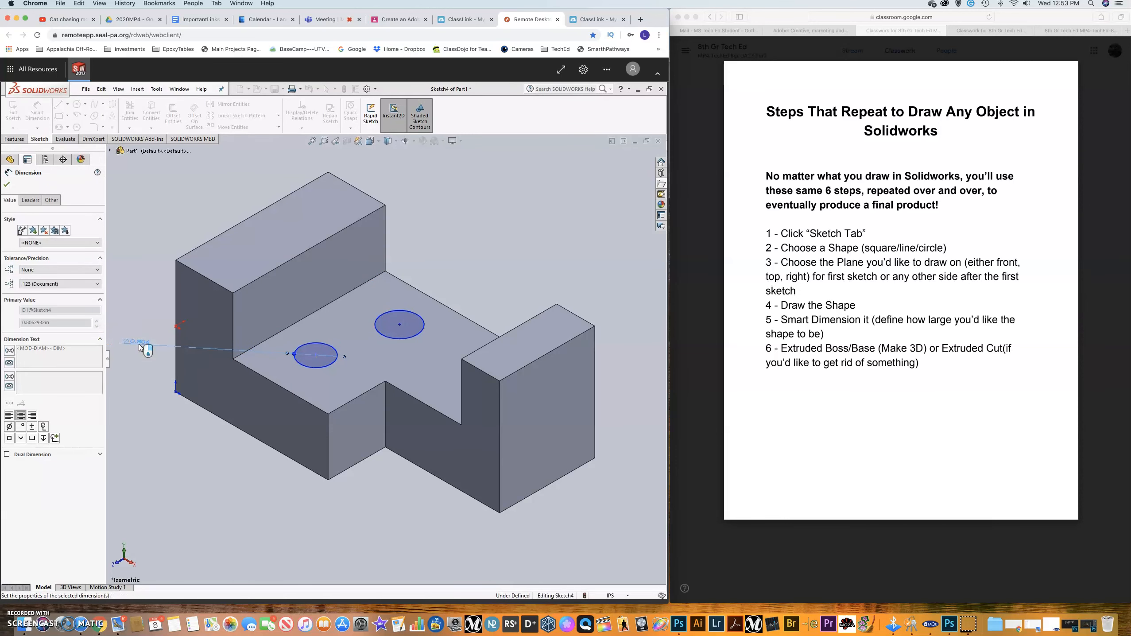
left_click(425, 321)
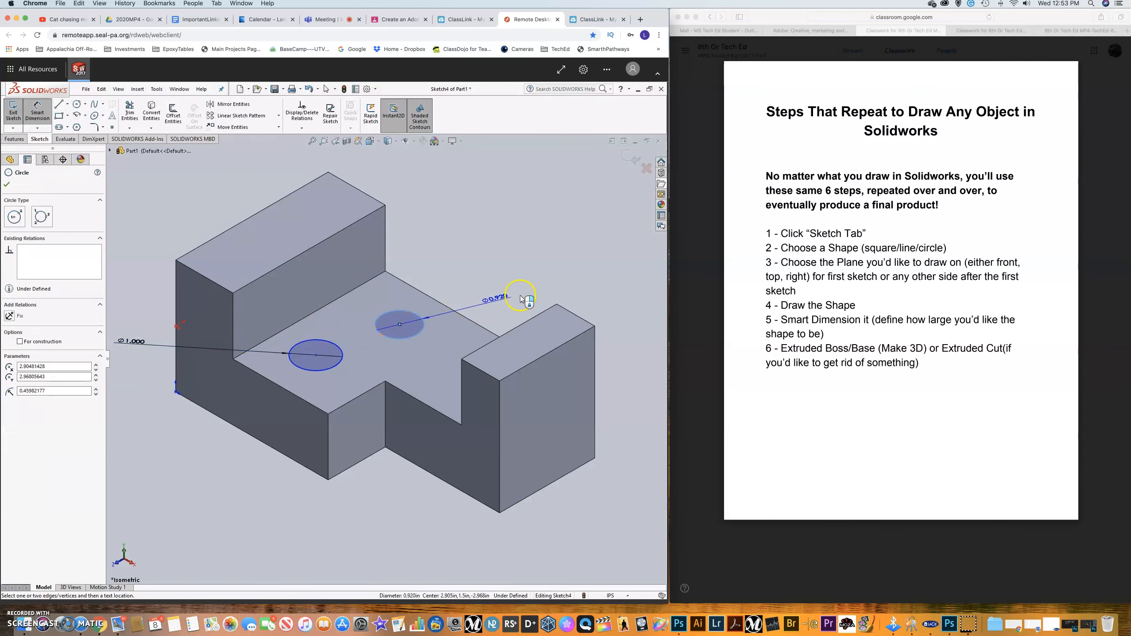
left_click(534, 291)
type("1")
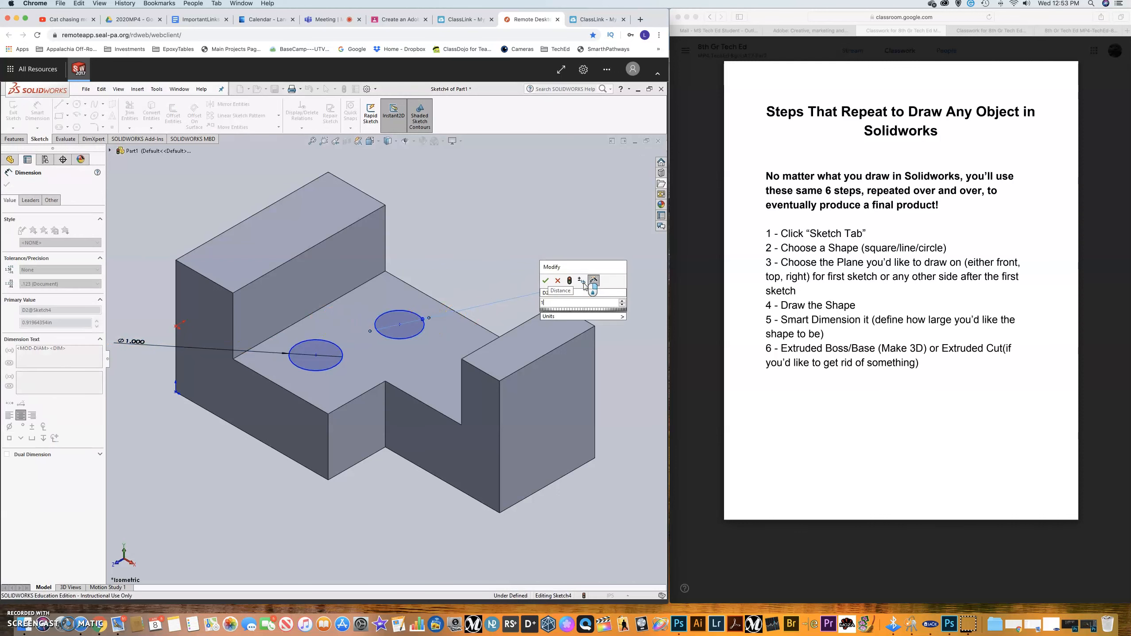
left_click(545, 280)
Locate the front circle's centre 1 in from the base of the tall wall and 1 in from the recess's front edge
left_click(295, 324)
left_click(316, 355)
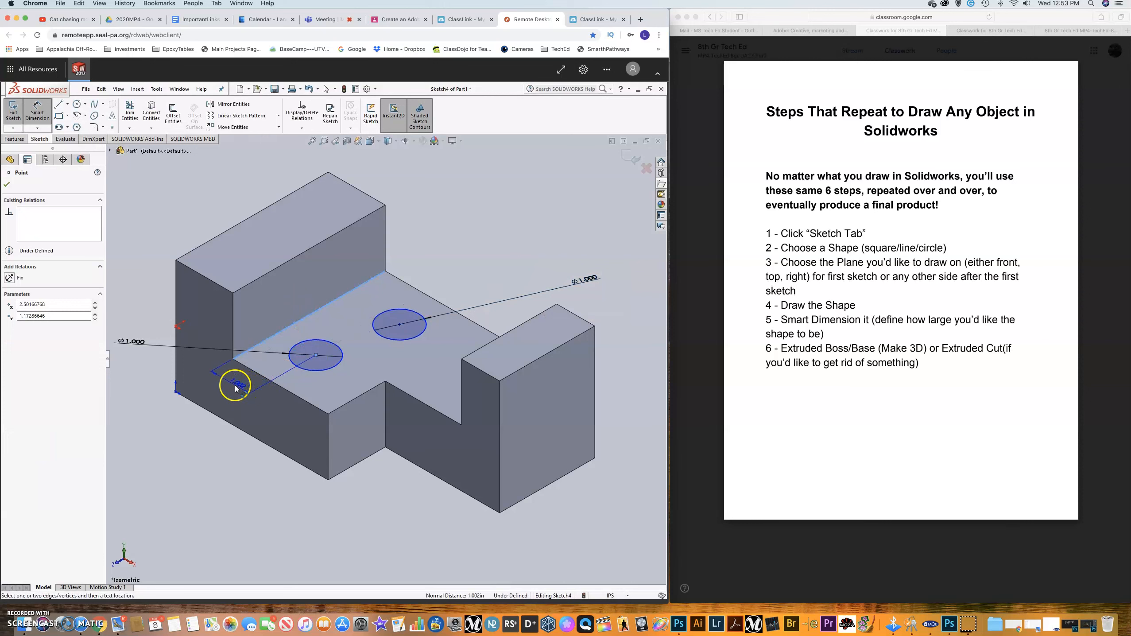
left_click(236, 386)
left_click(223, 376)
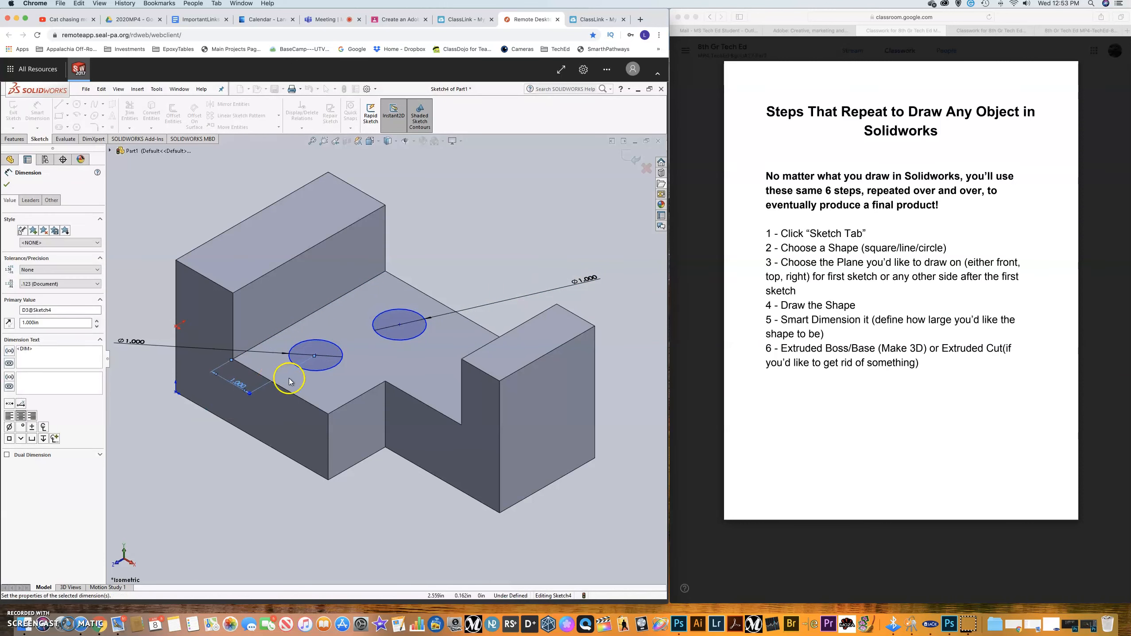
left_click(291, 391)
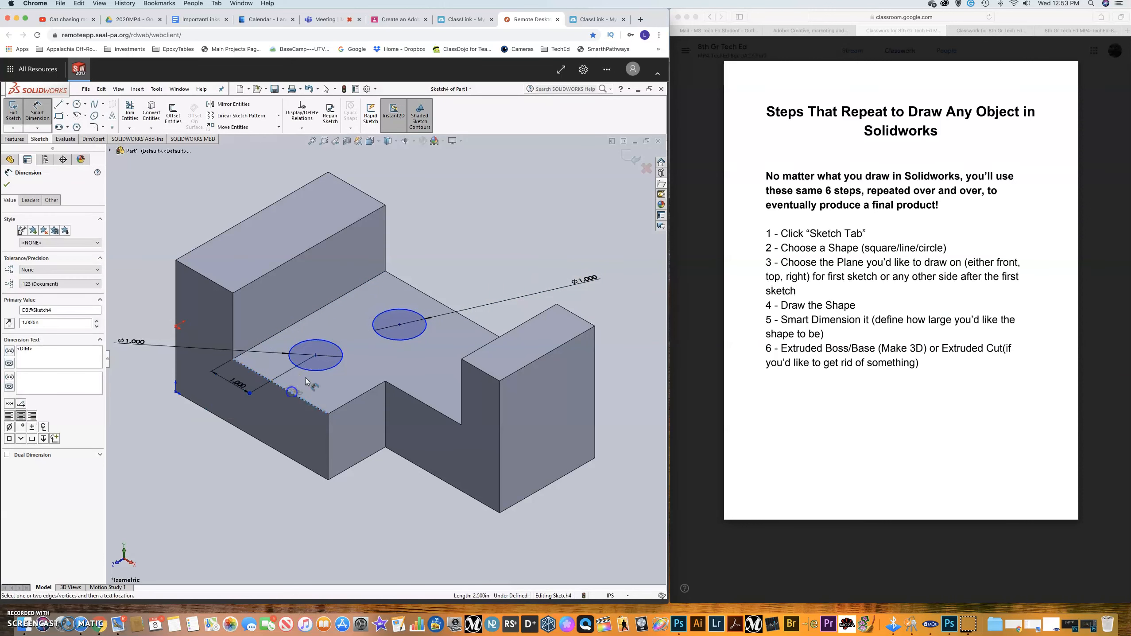
left_click(315, 355)
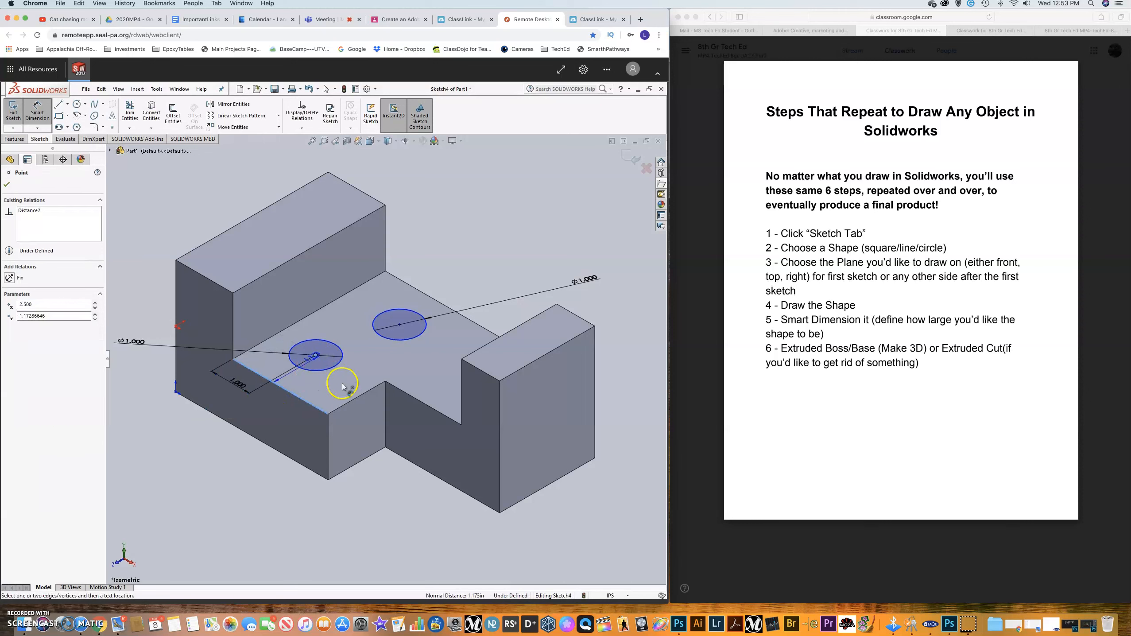
left_click(365, 417)
type("1")
left_click(370, 419)
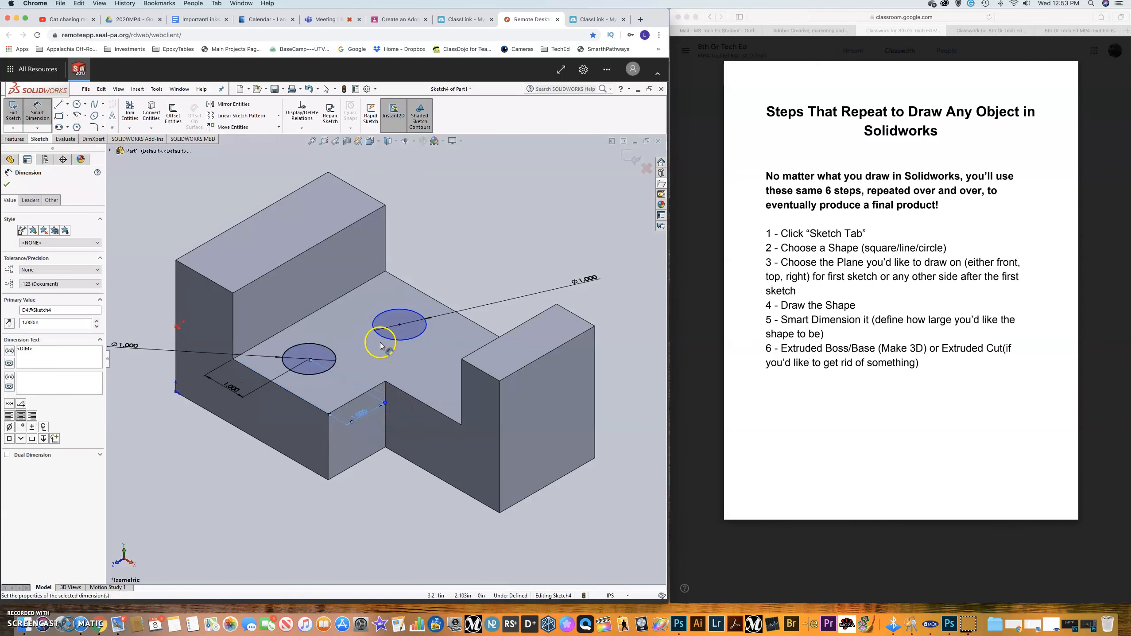
Locate the rear circle's centre 2.5 in from the base of the tall wall and 1 in from the recess's back edge
left_click(399, 325)
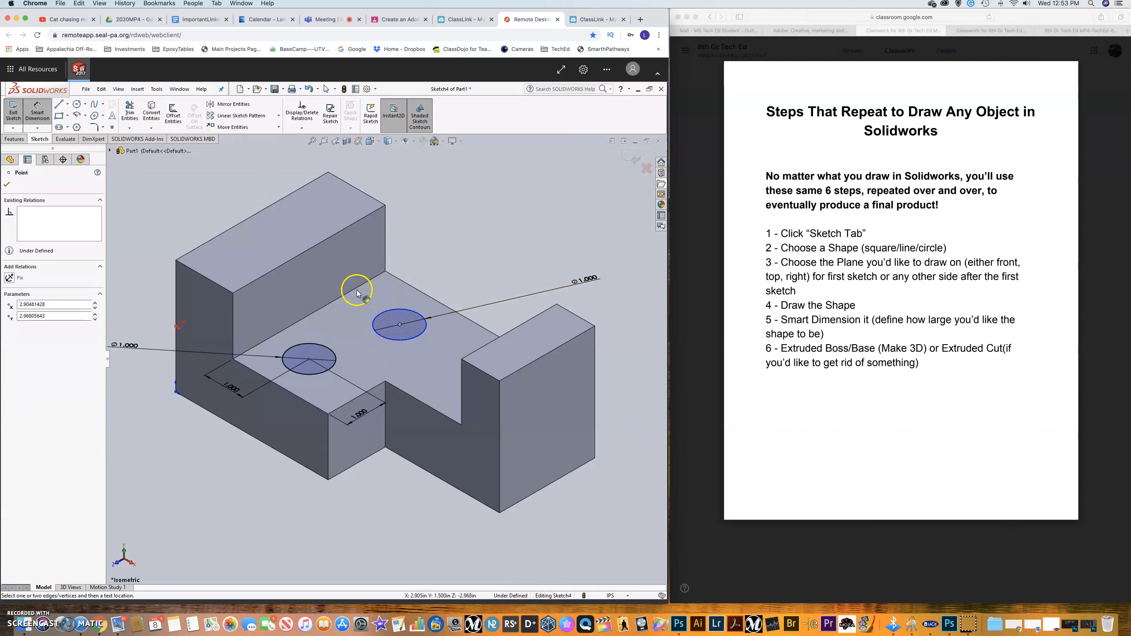
left_click(357, 290)
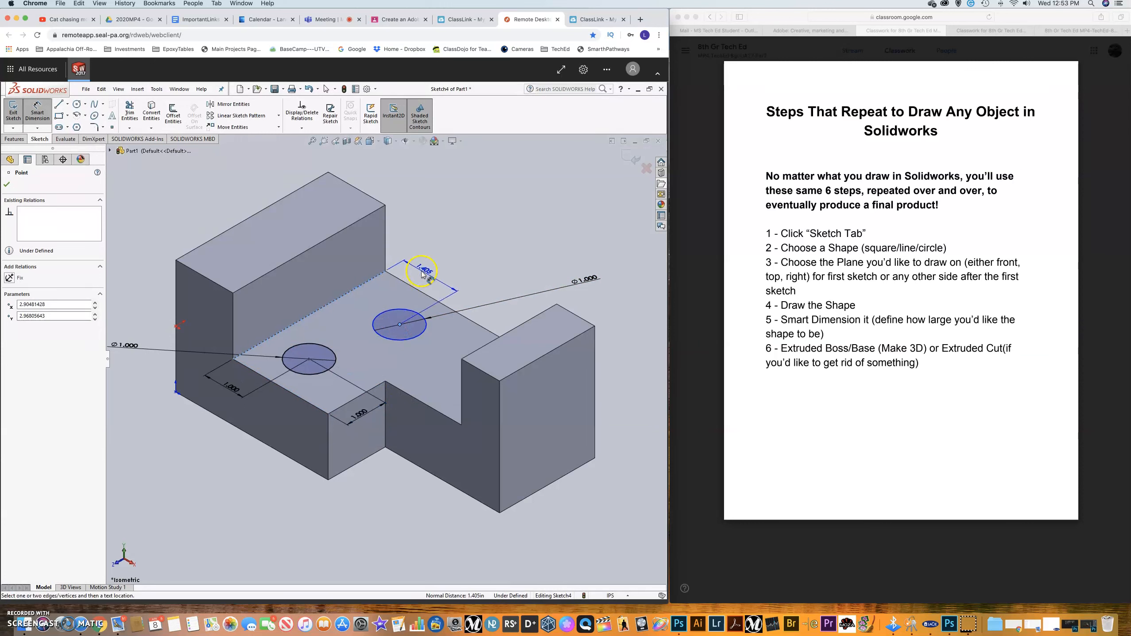
left_click(423, 273)
type("2.5")
key("Return")
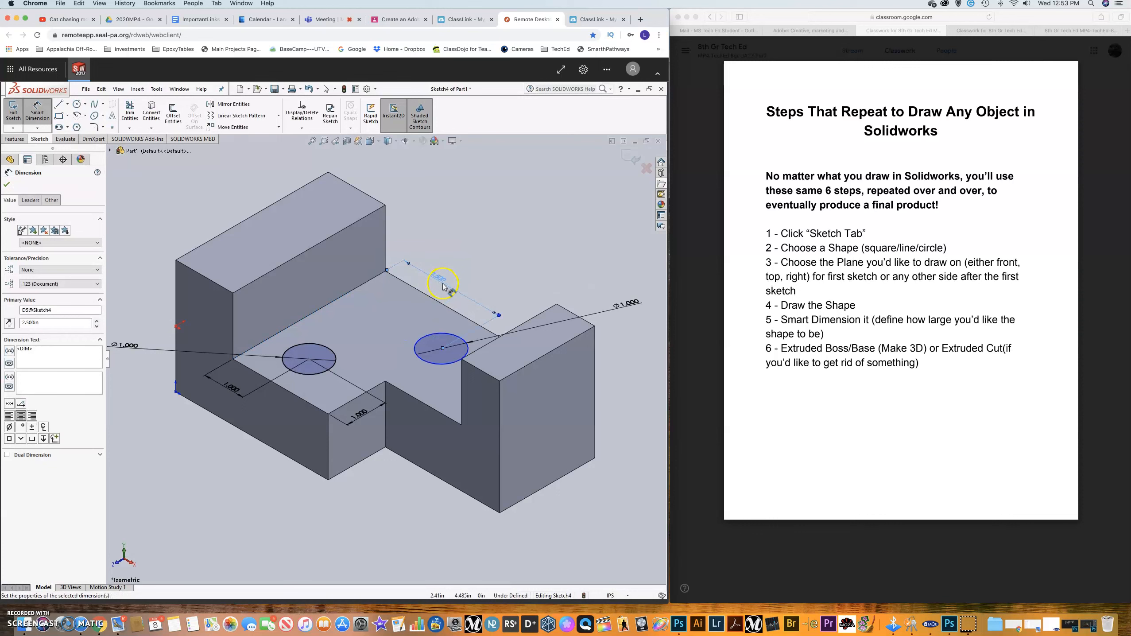
left_click(441, 350)
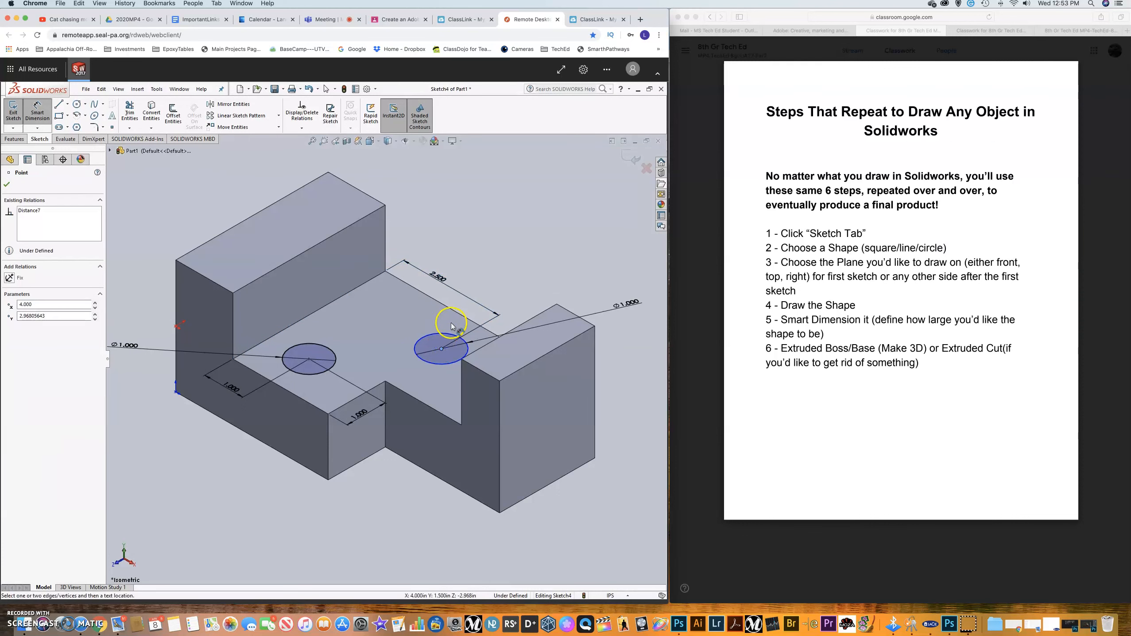
left_click(459, 316)
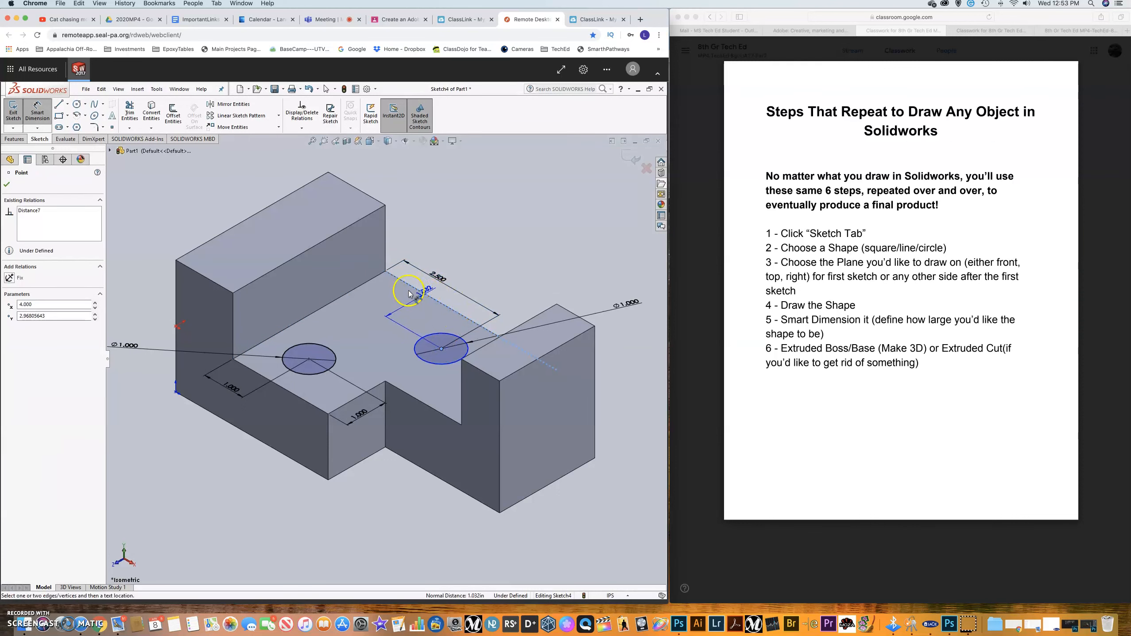
left_click(396, 298)
type("1")
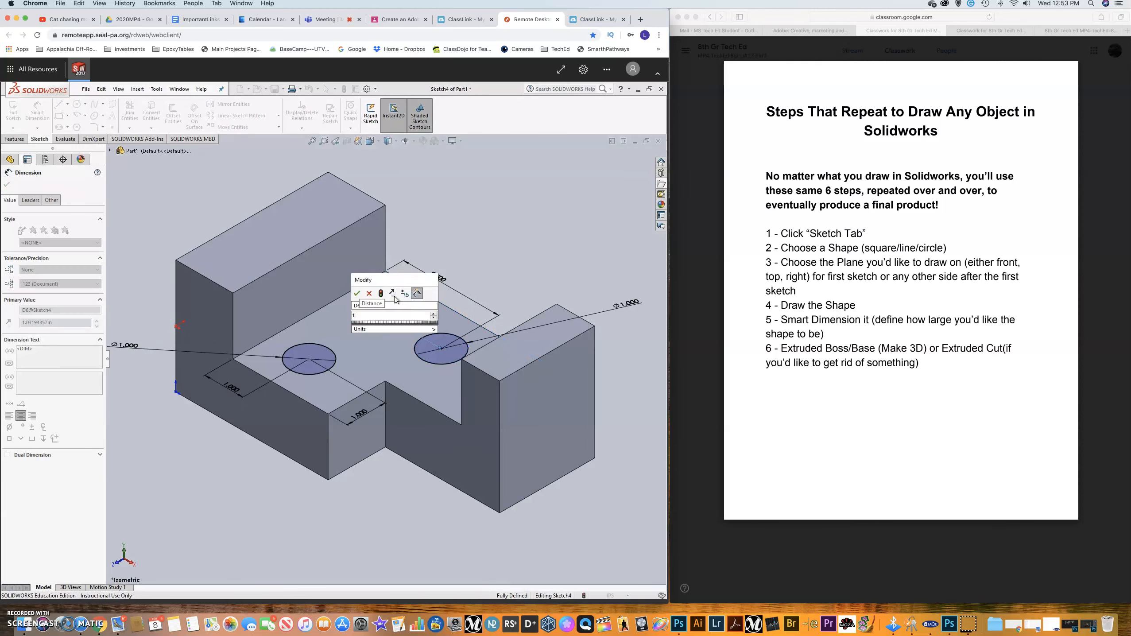
key("Return")
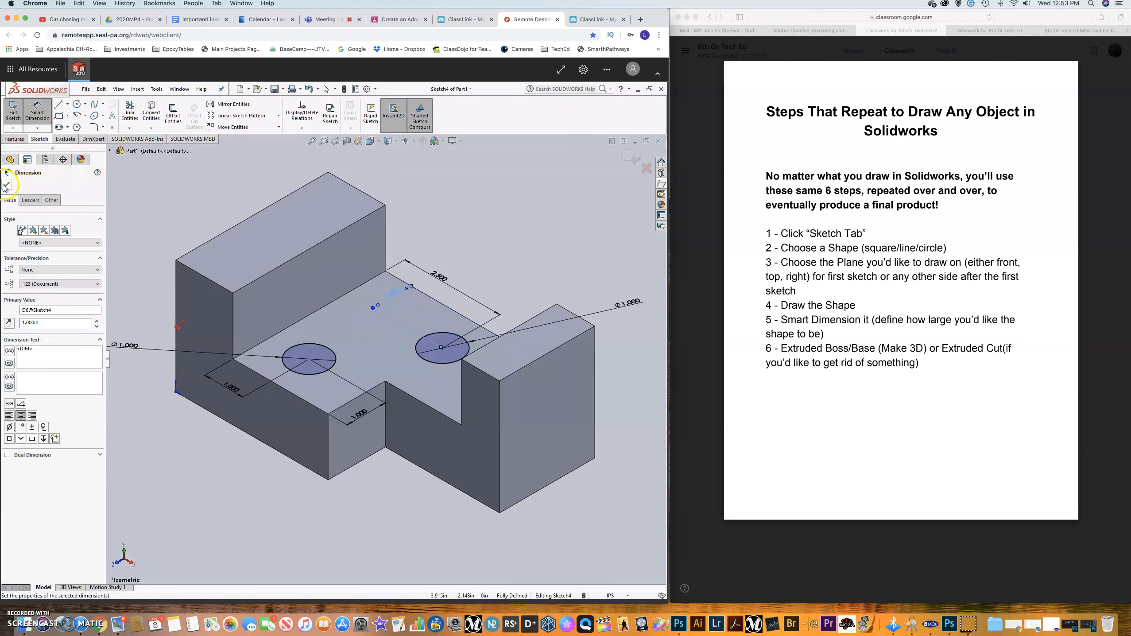
Cut the two circles through the block as holes with a Through All Extruded Cut
left_click(14, 139)
left_click(136, 114)
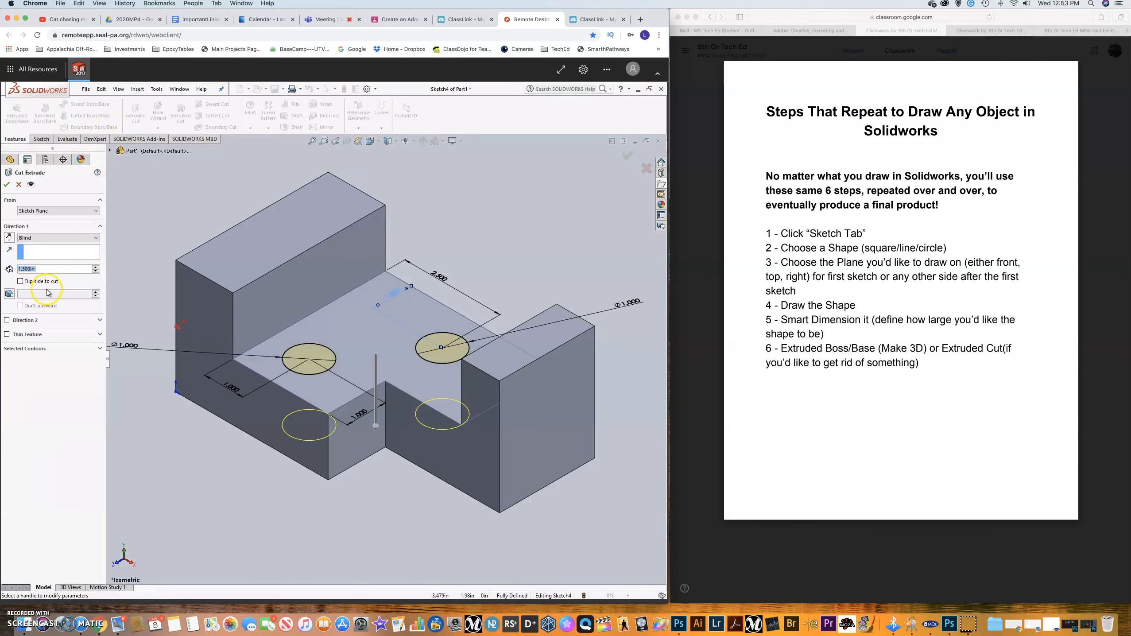
left_click(38, 239)
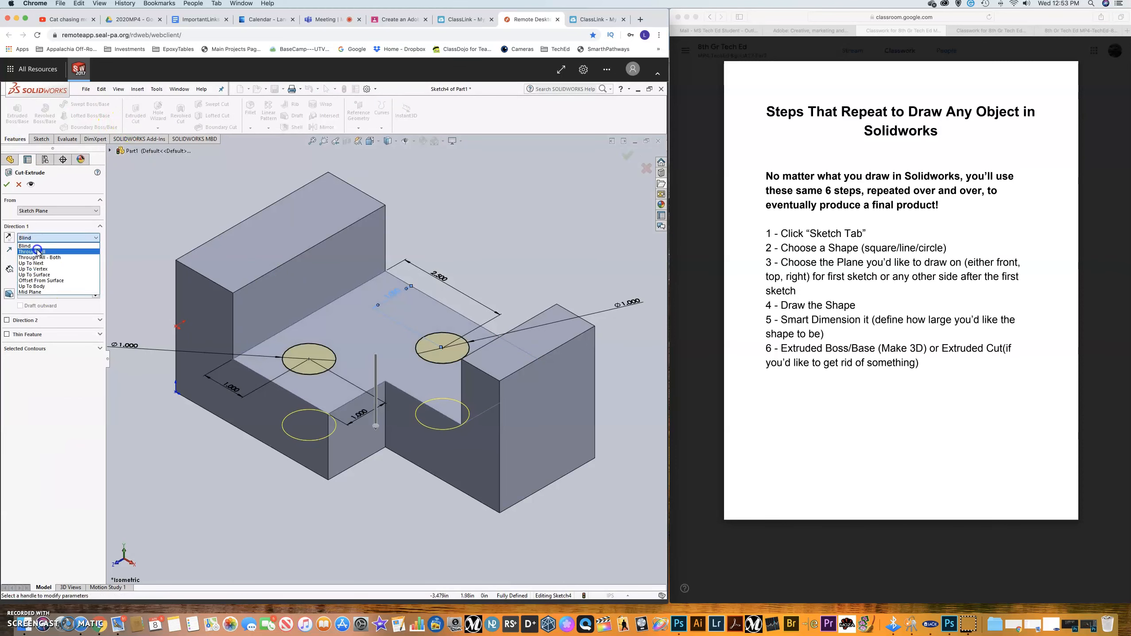
left_click(39, 251)
left_click(6, 184)
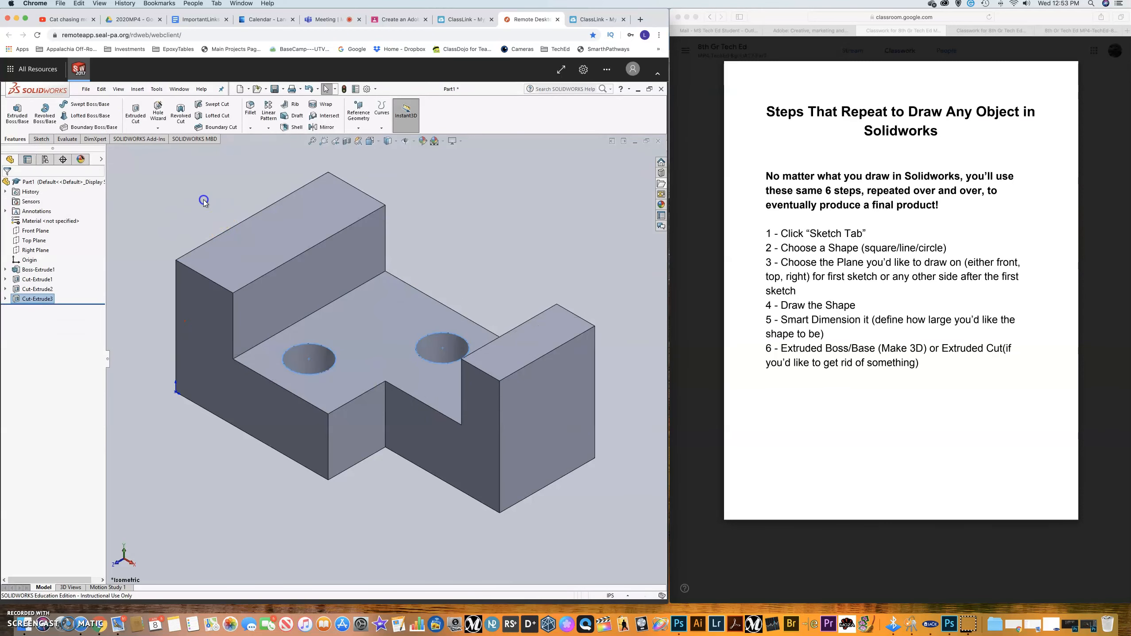
left_click(212, 321)
right_click_drag(209, 321, 174, 250)
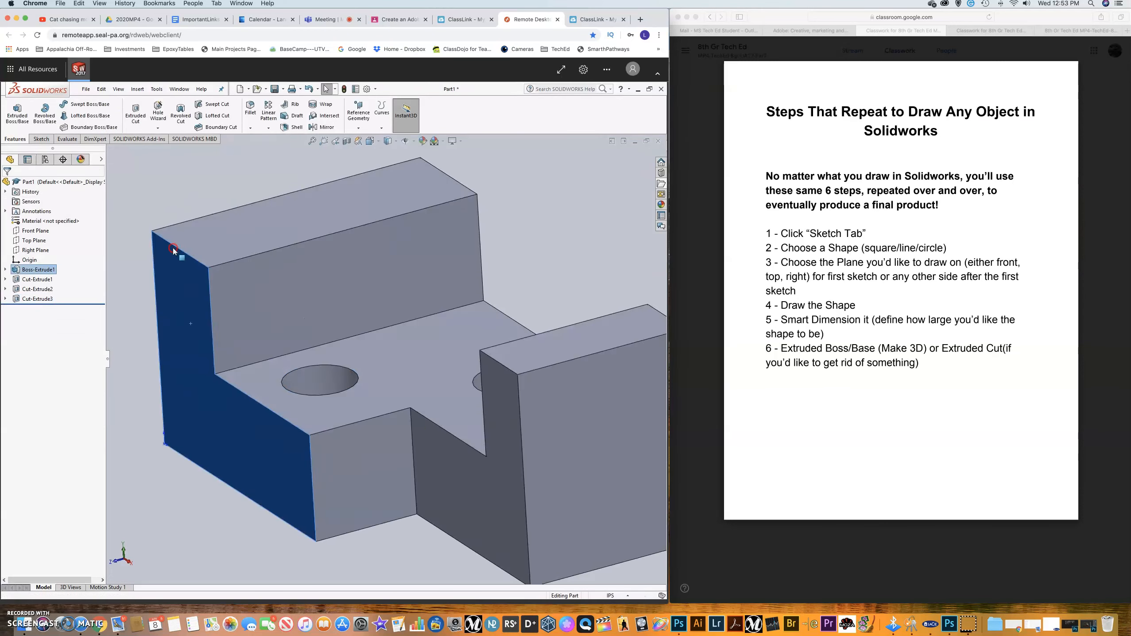
left_click(370, 141)
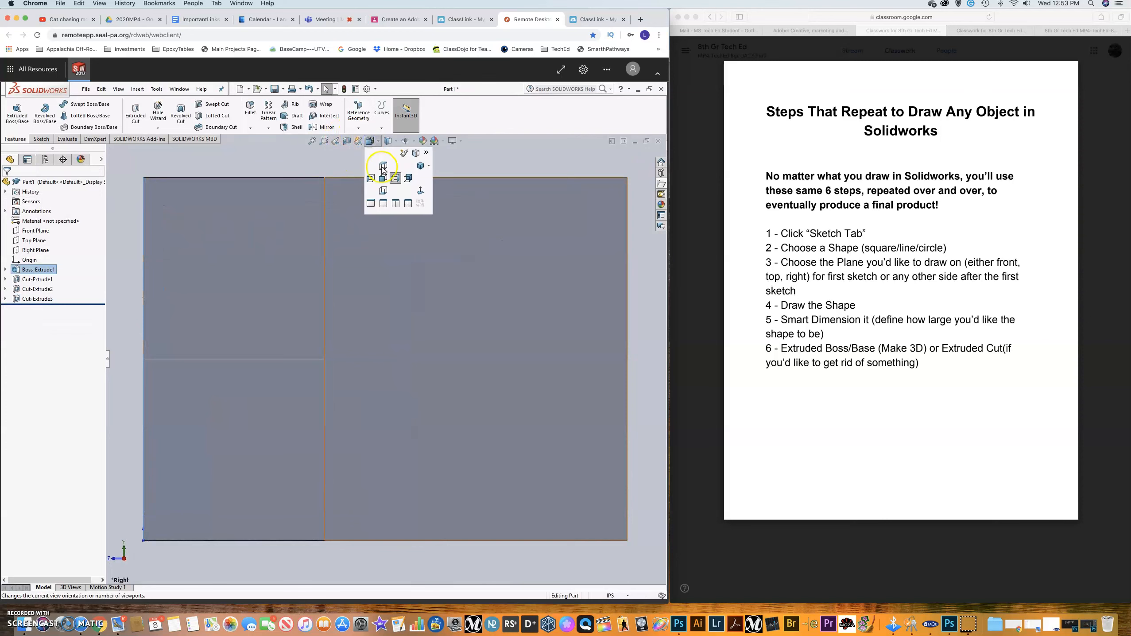
left_click(420, 165)
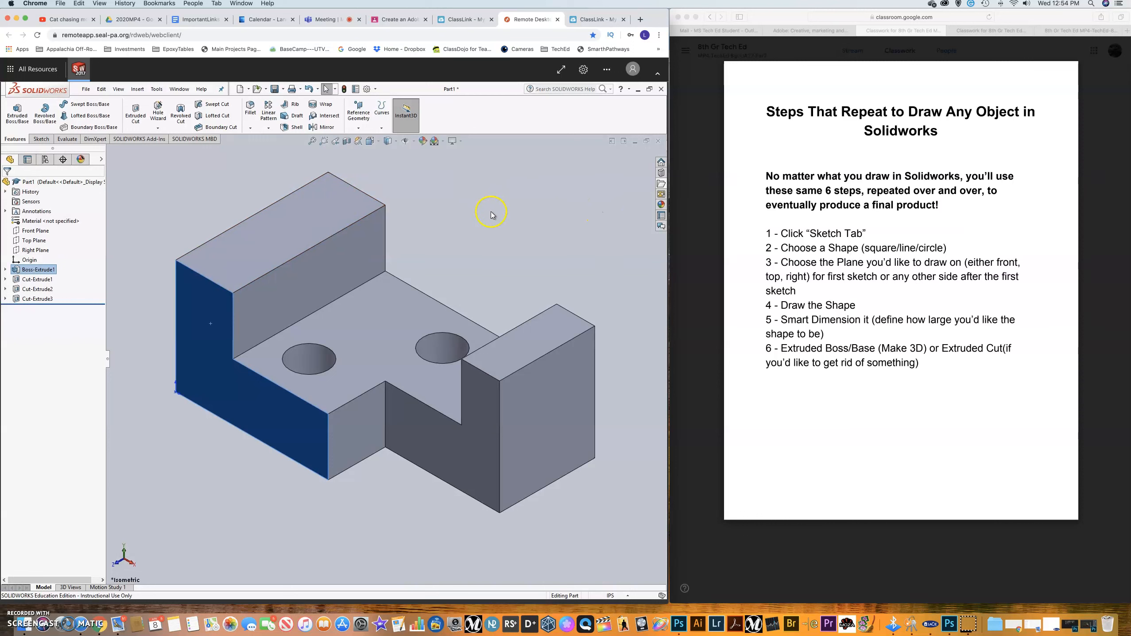
left_click(86, 89)
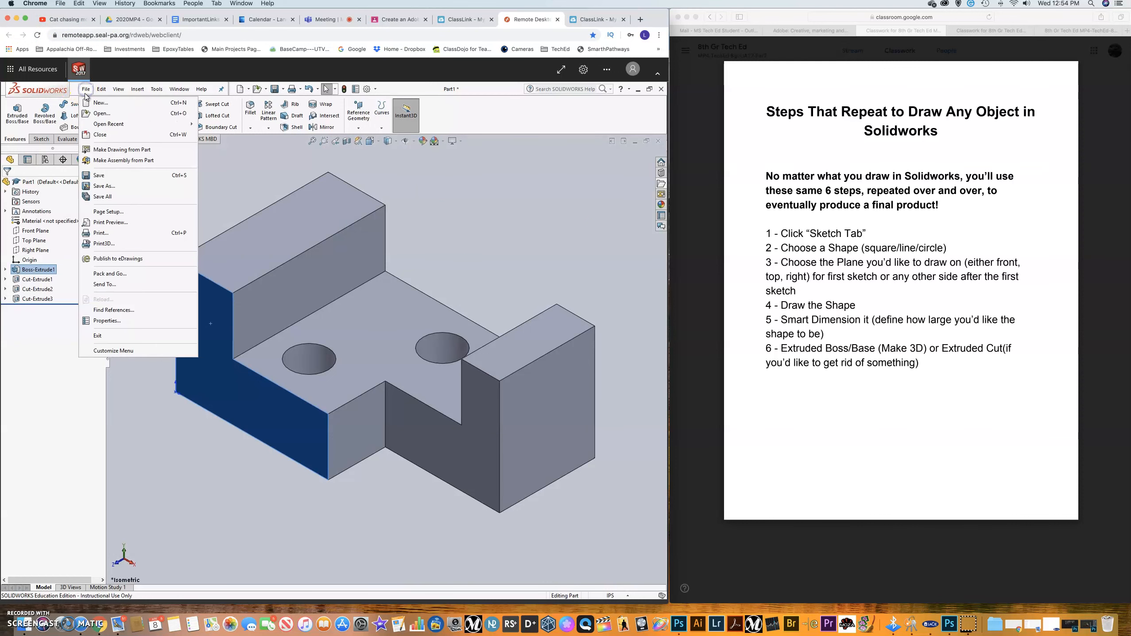
left_click(115, 186)
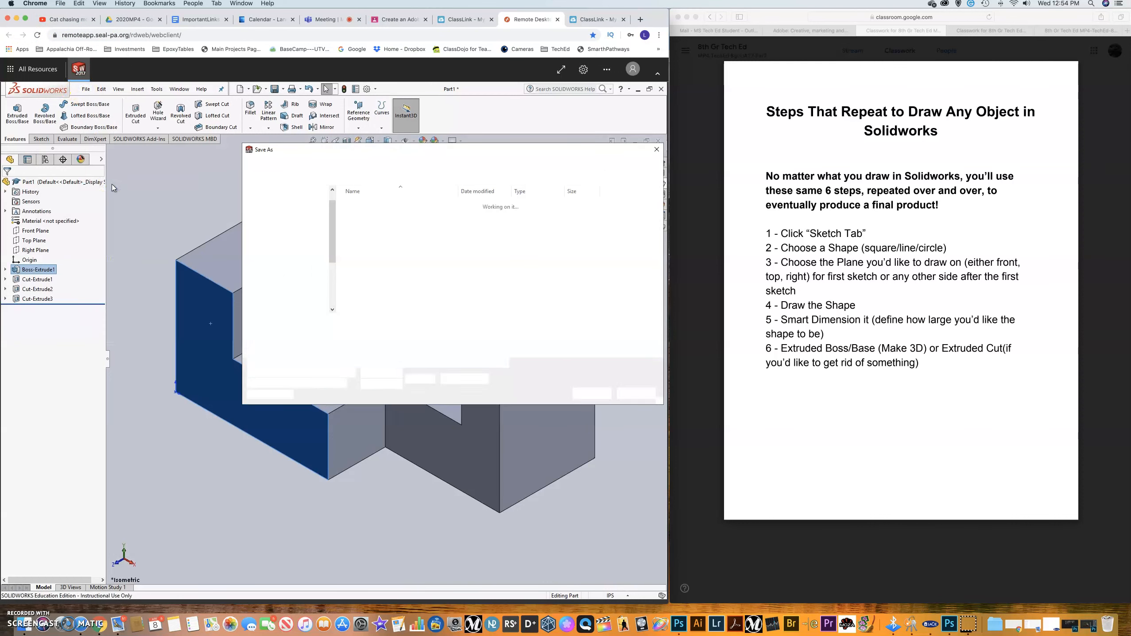
scroll(331, 235, "down", 1)
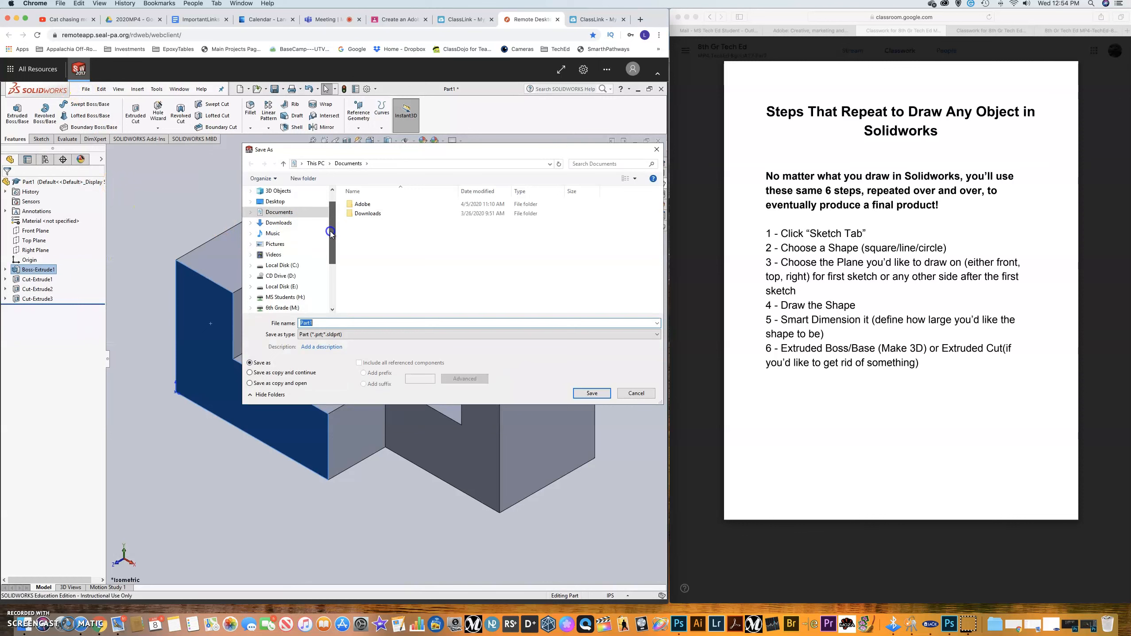
left_click_drag(330, 240, 333, 211)
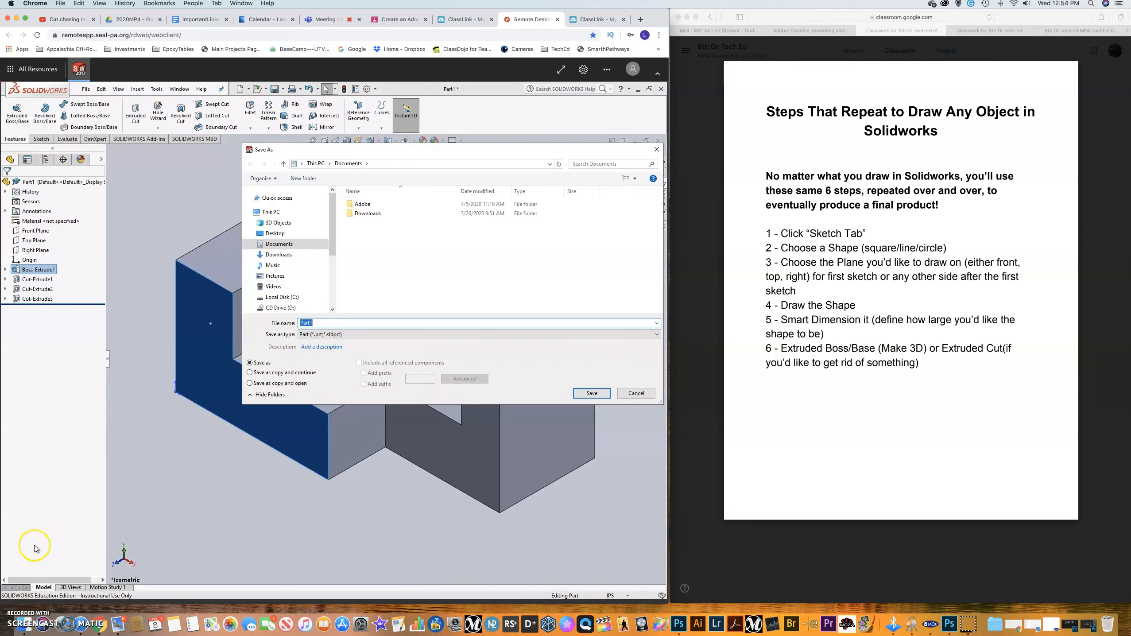
left_click(626, 396)
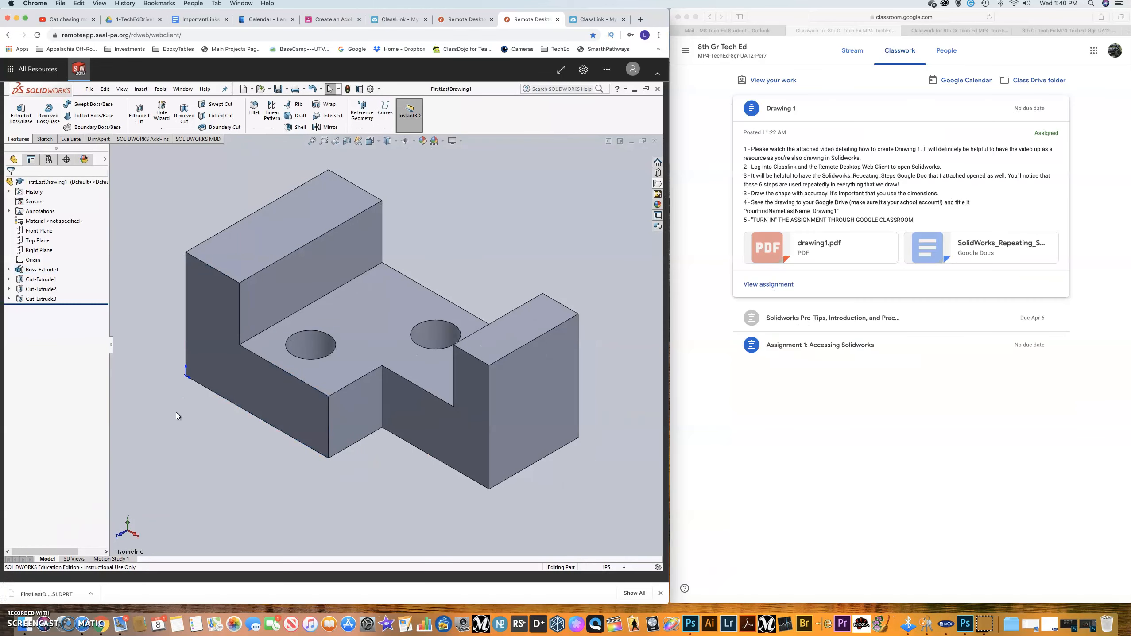
left_click(89, 89)
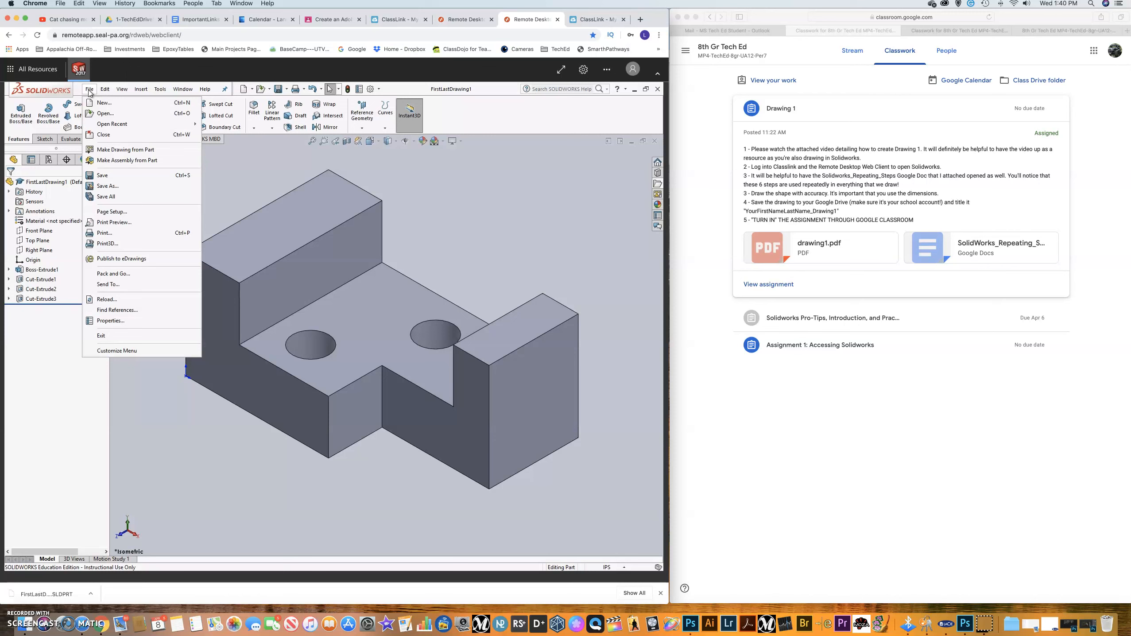
left_click(95, 185)
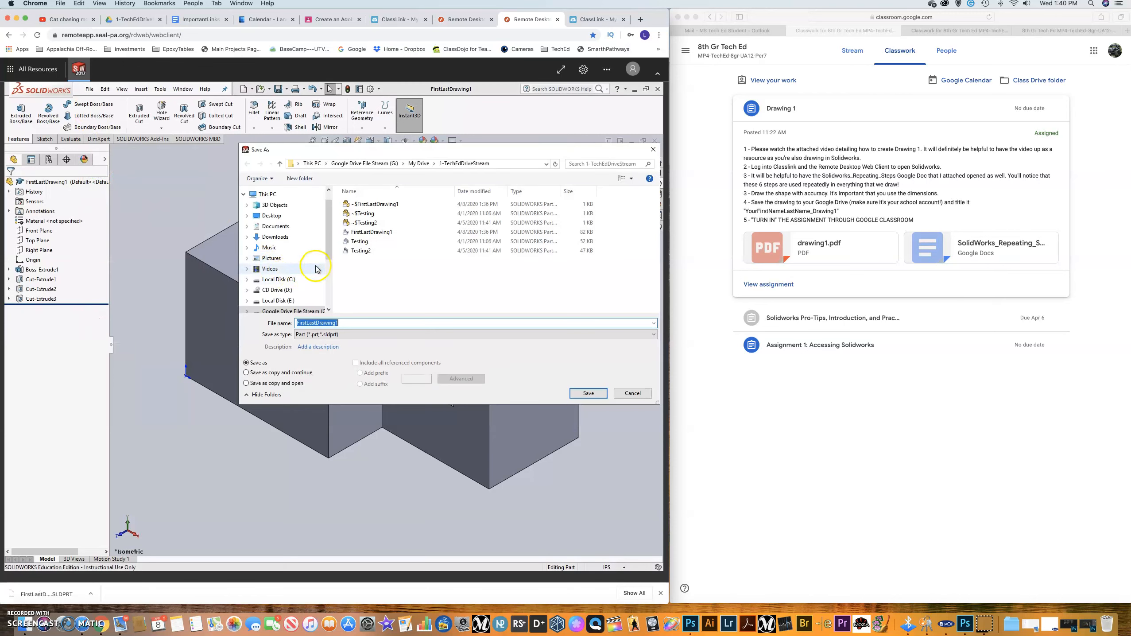
left_click(328, 244)
left_click_drag(329, 244, 329, 263)
left_click(291, 277)
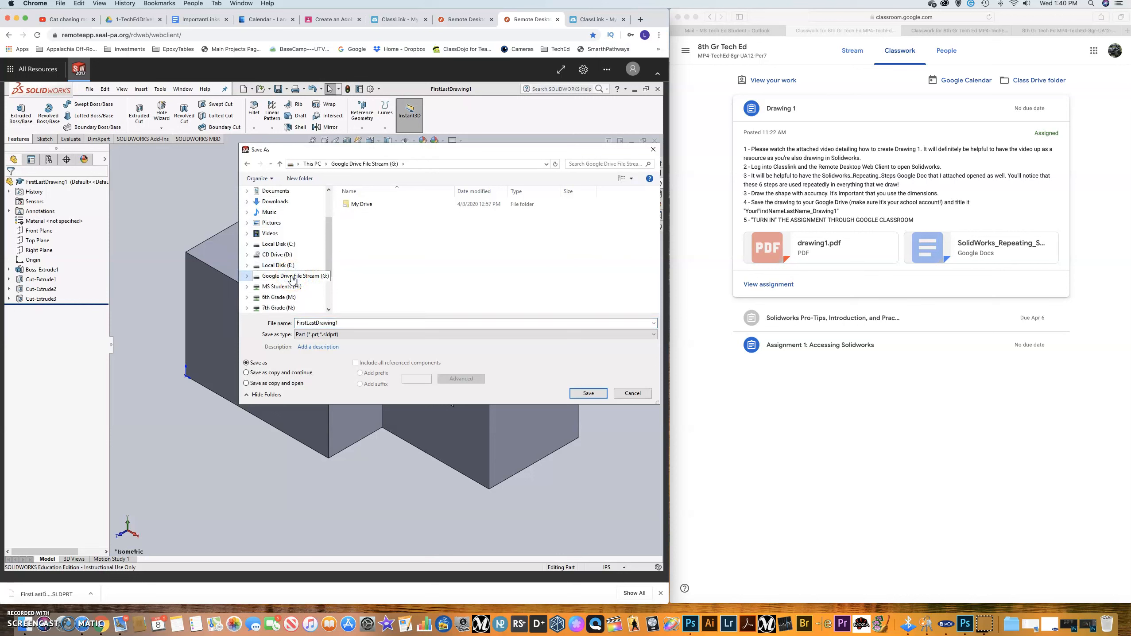
double_click(359, 205)
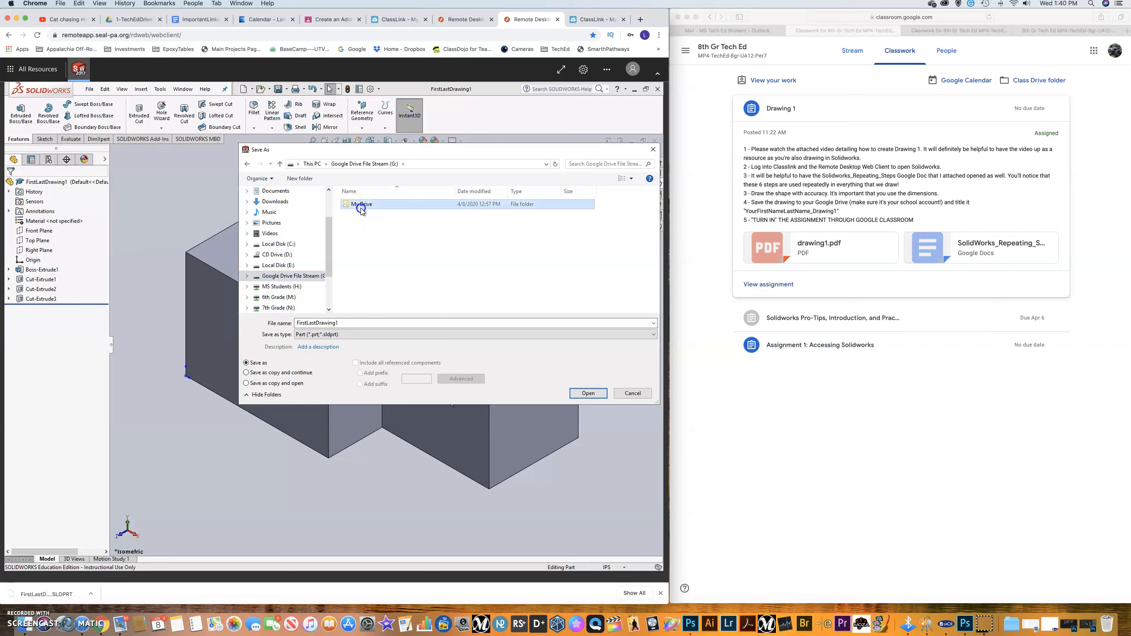
left_click(430, 224)
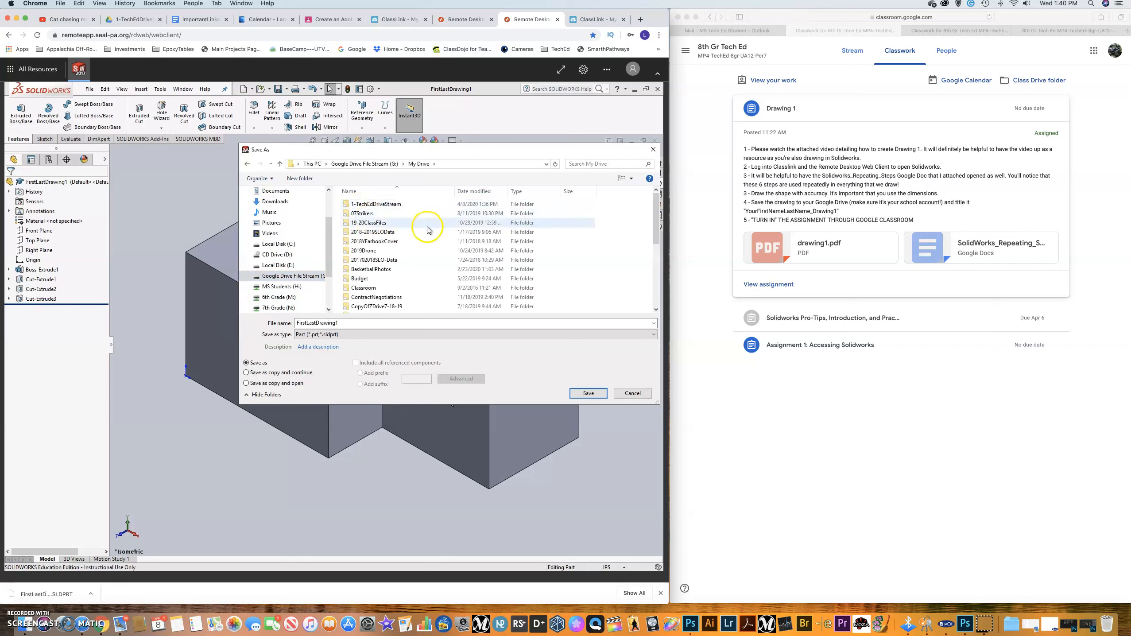
left_click(378, 289)
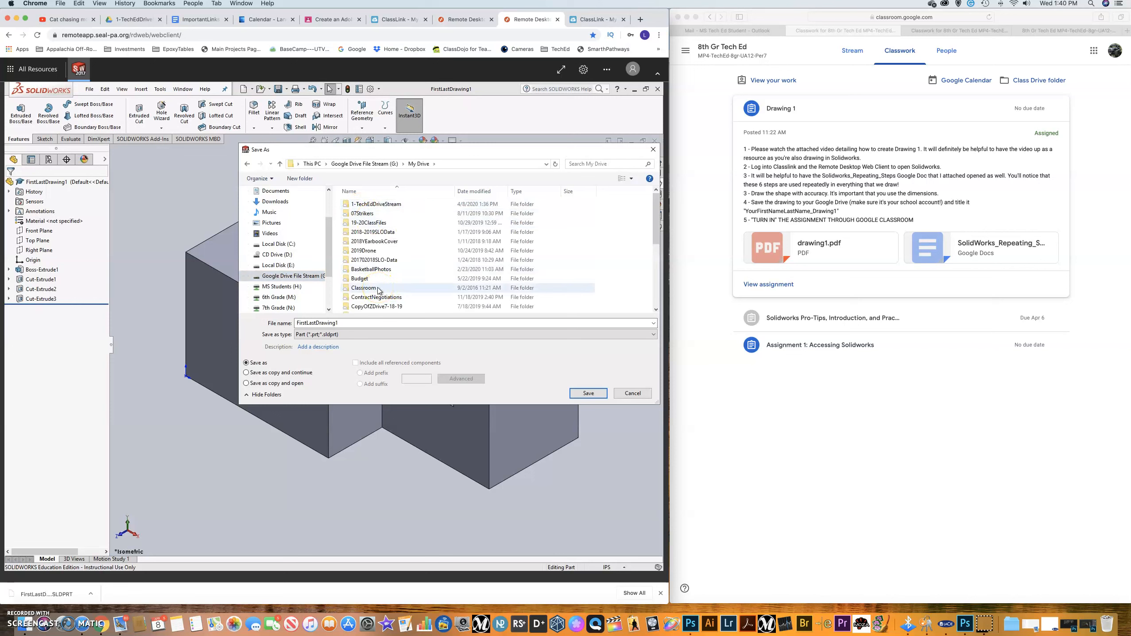
double_click(378, 289)
left_click(367, 208)
double_click(367, 205)
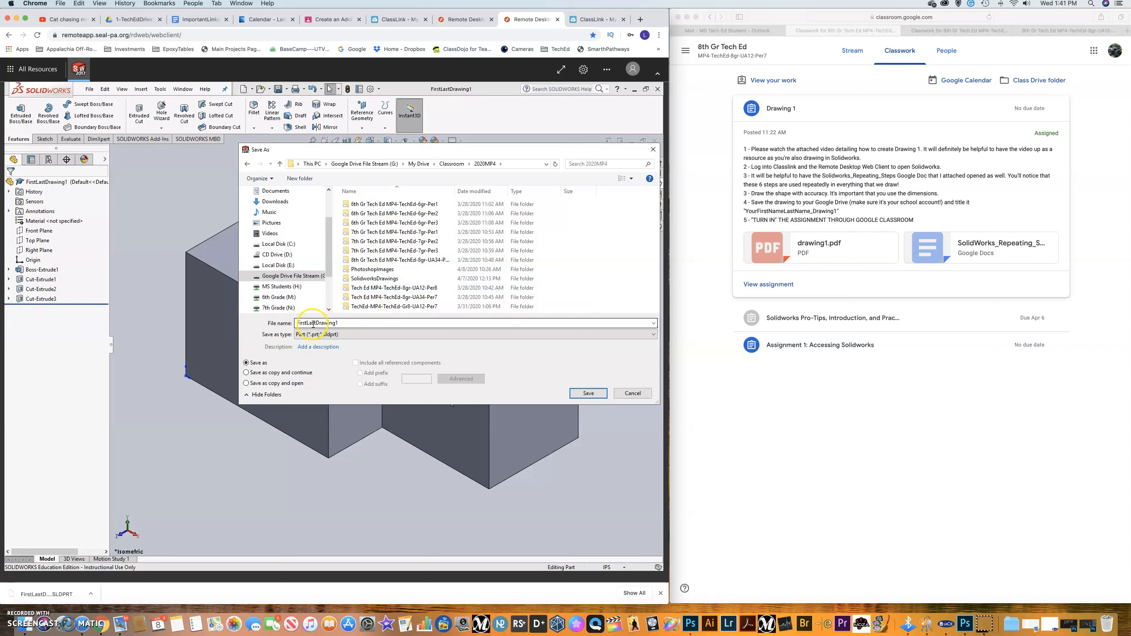
left_click(629, 390)
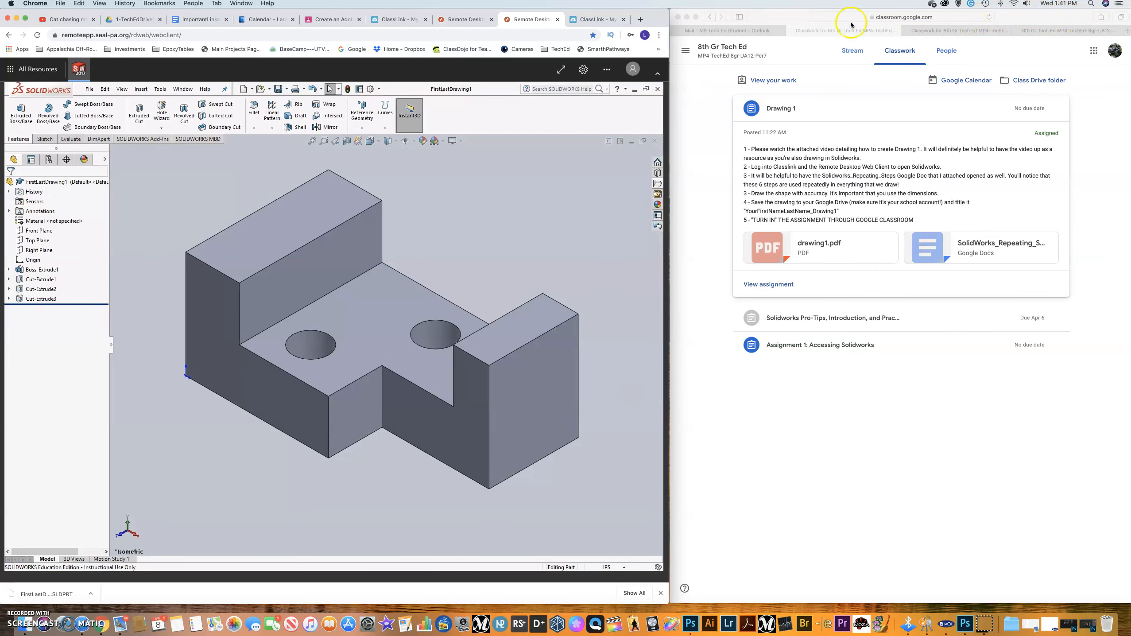
Switch to Safari and locate the FirstLastDrawing1 file in My Drive under Classroom, 8th Gr Tech Ed MP4-TechEd-8gr-UA12-Per7
left_click(851, 24)
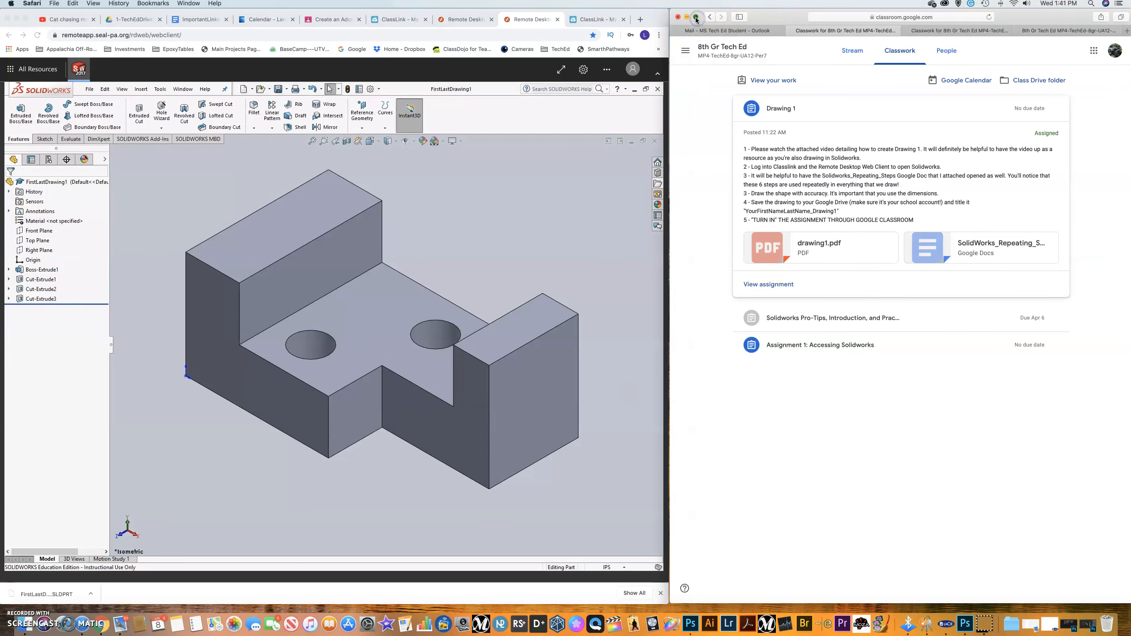
left_click(696, 18)
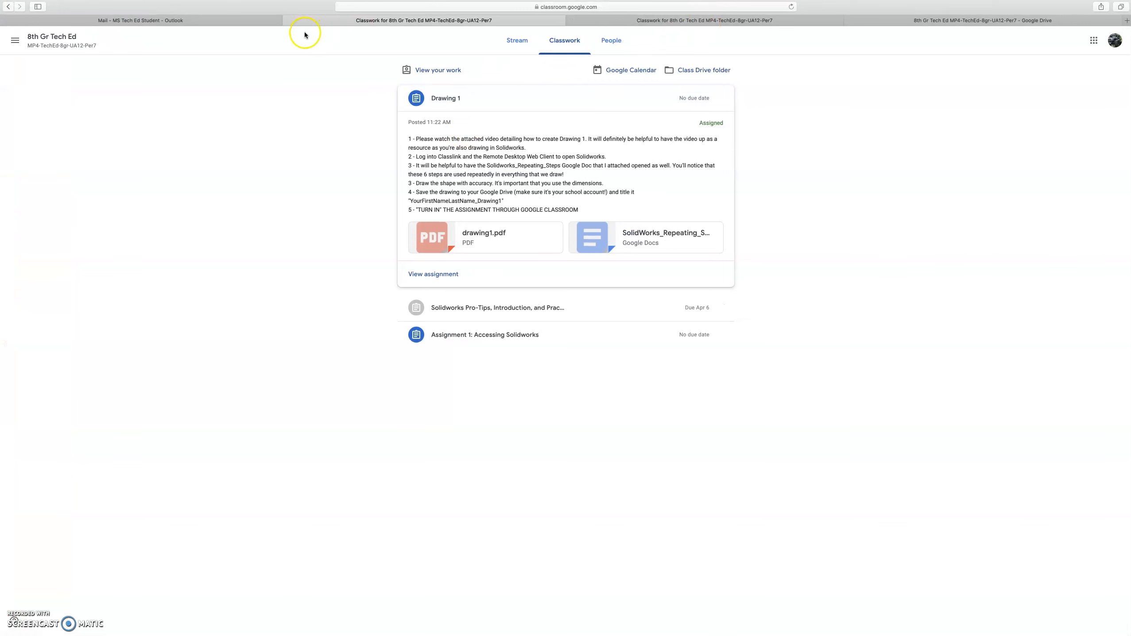
left_click(682, 22)
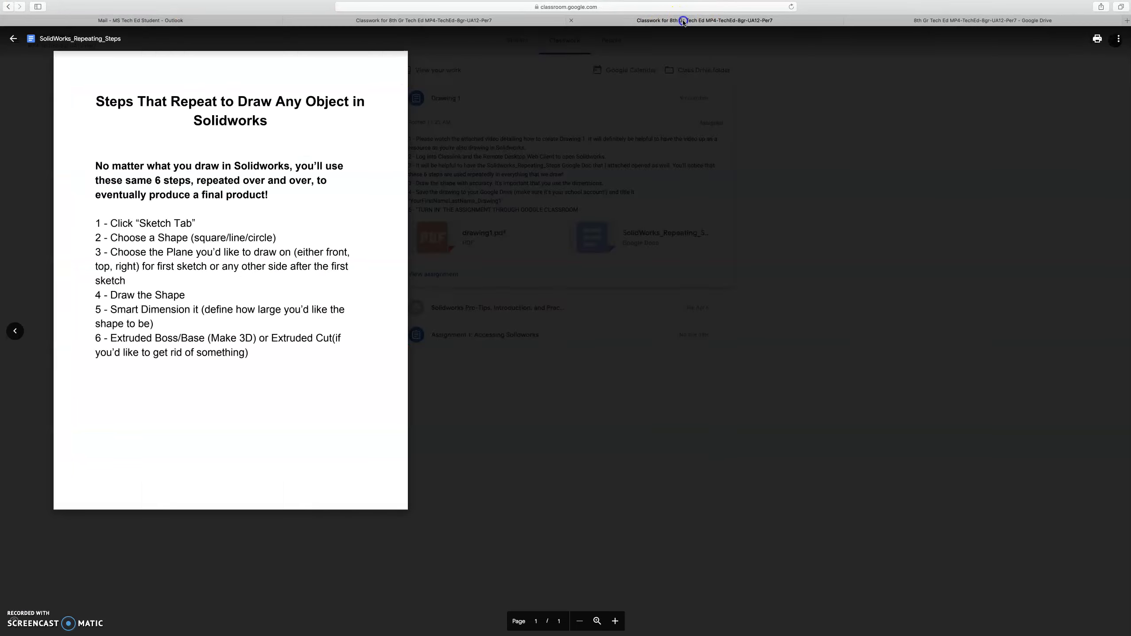
left_click(897, 21)
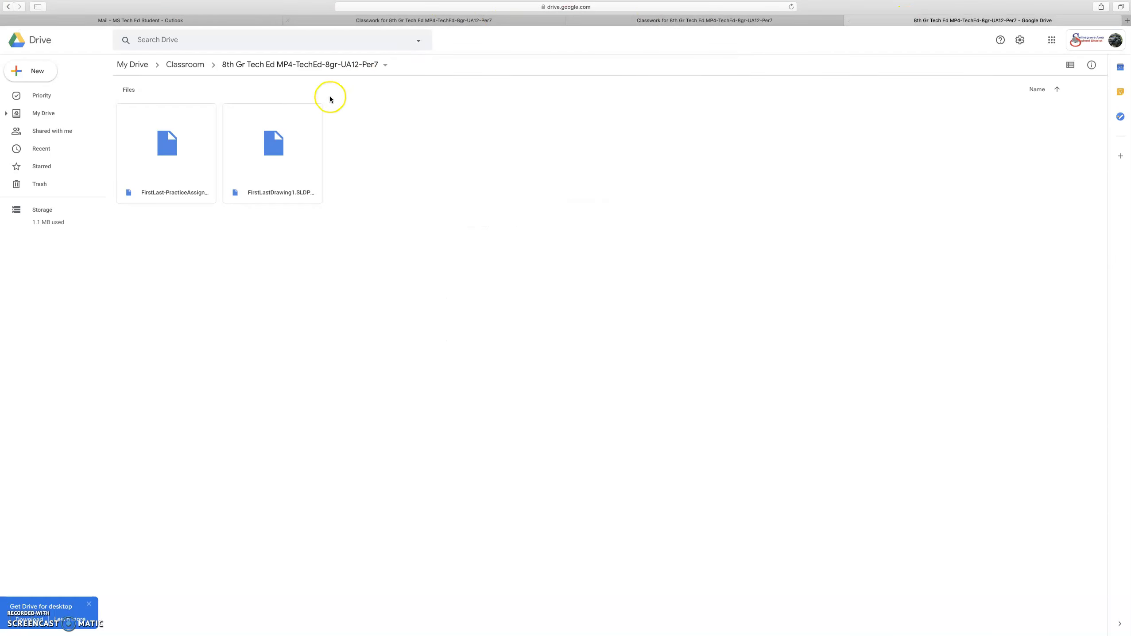
left_click(134, 65)
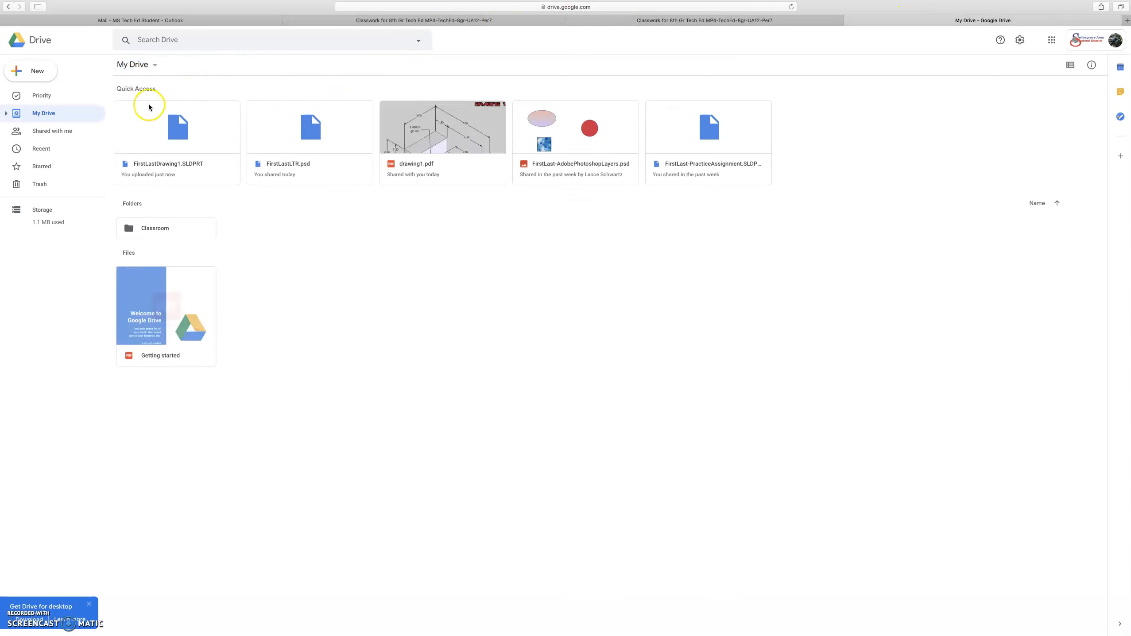
left_click(162, 228)
double_click(162, 228)
left_click(377, 117)
double_click(378, 116)
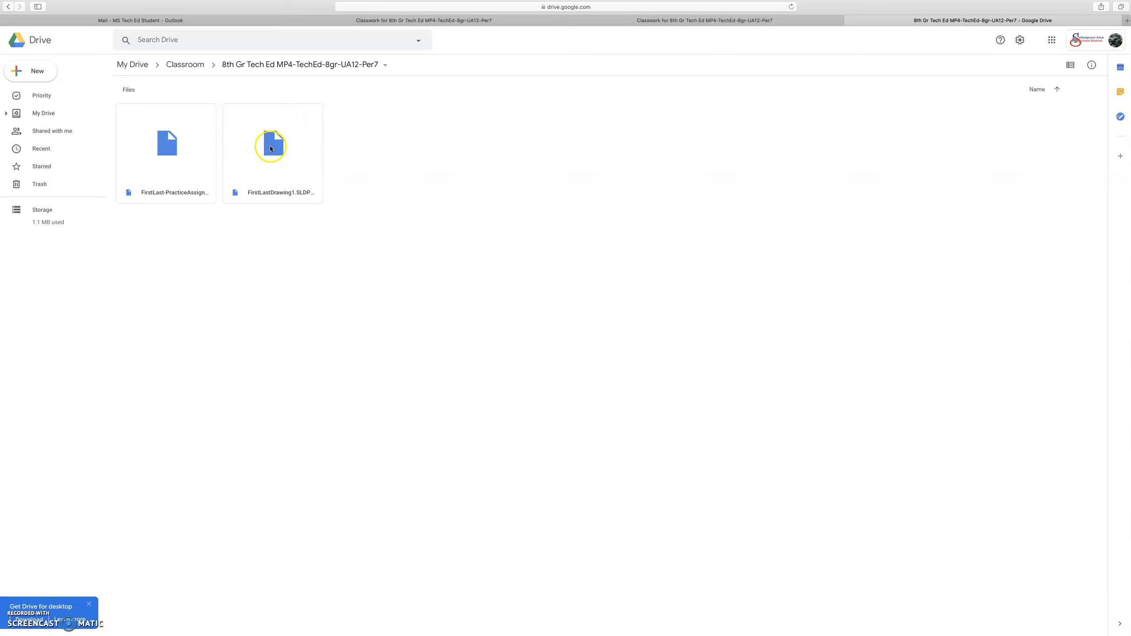
Return to the class's Classwork page and open the full Drawing 1 assignment
left_click(683, 21)
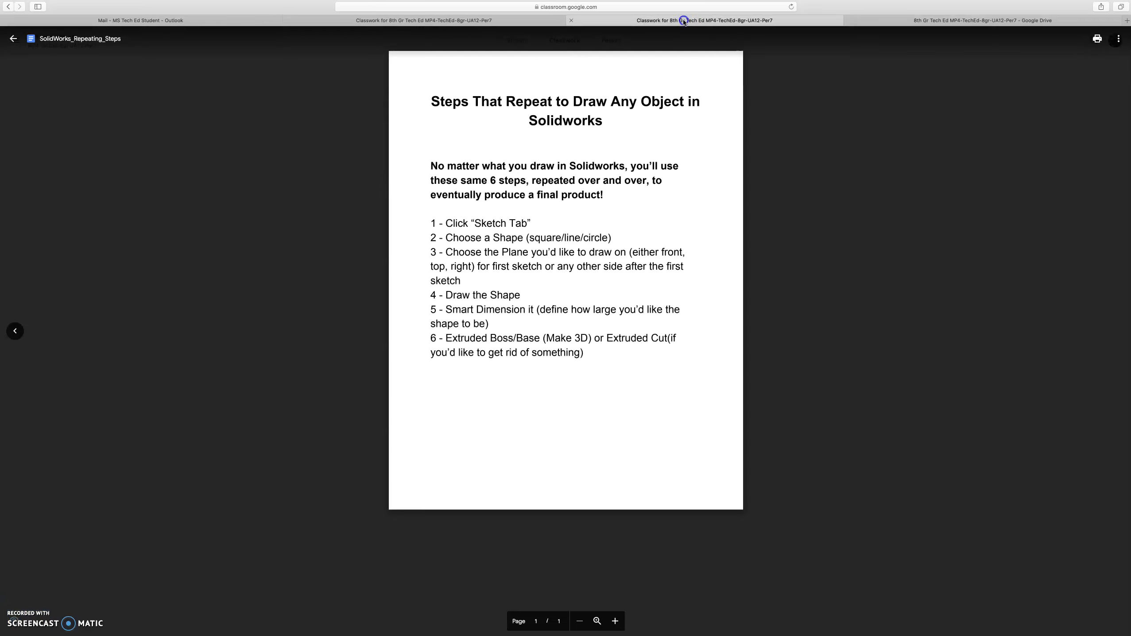
left_click(436, 22)
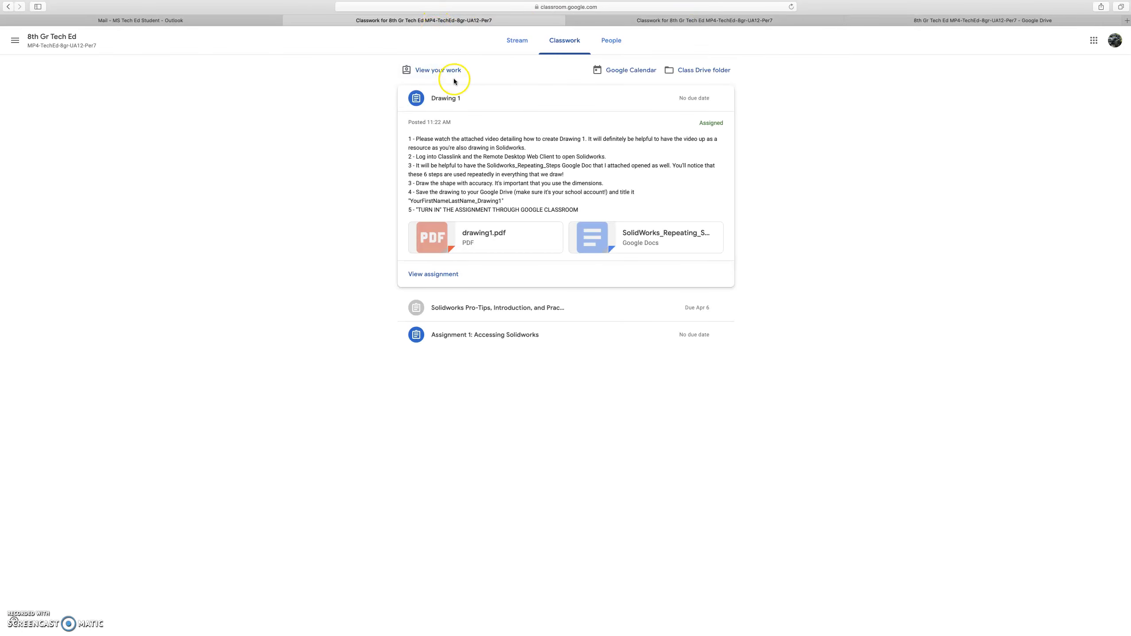
left_click(441, 275)
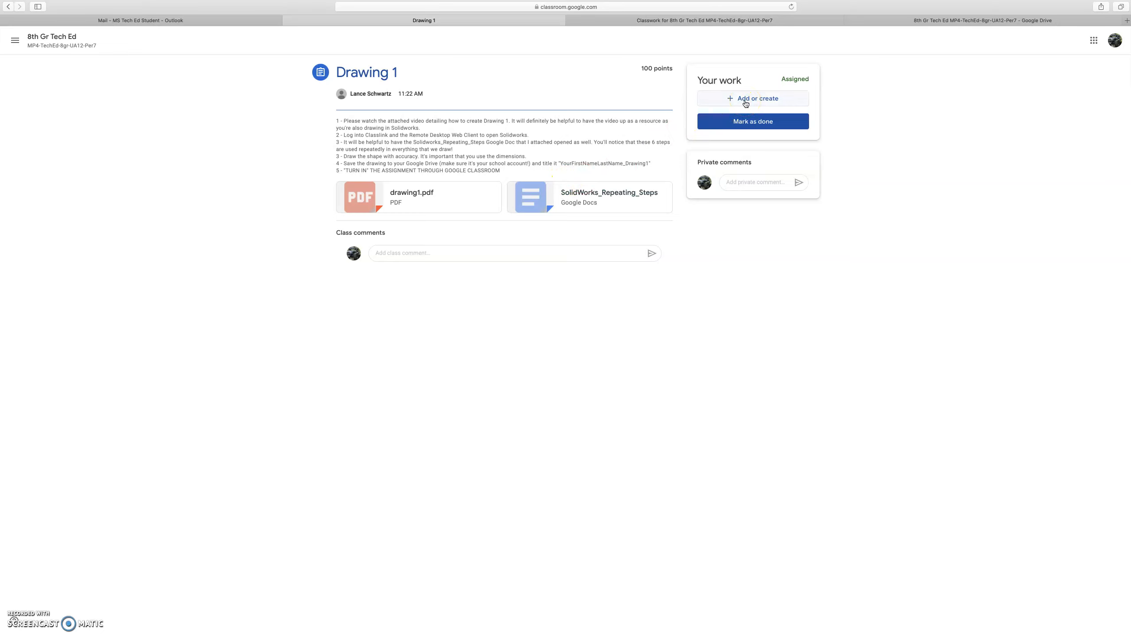
Attach FirstLastDrawing1.SLDPRT to the Drawing 1 assignment from the 8th Gr Tech Ed MP4-TechEd-8gr-UA12-Per7 folder in My Drive
left_click(746, 99)
left_click(745, 120)
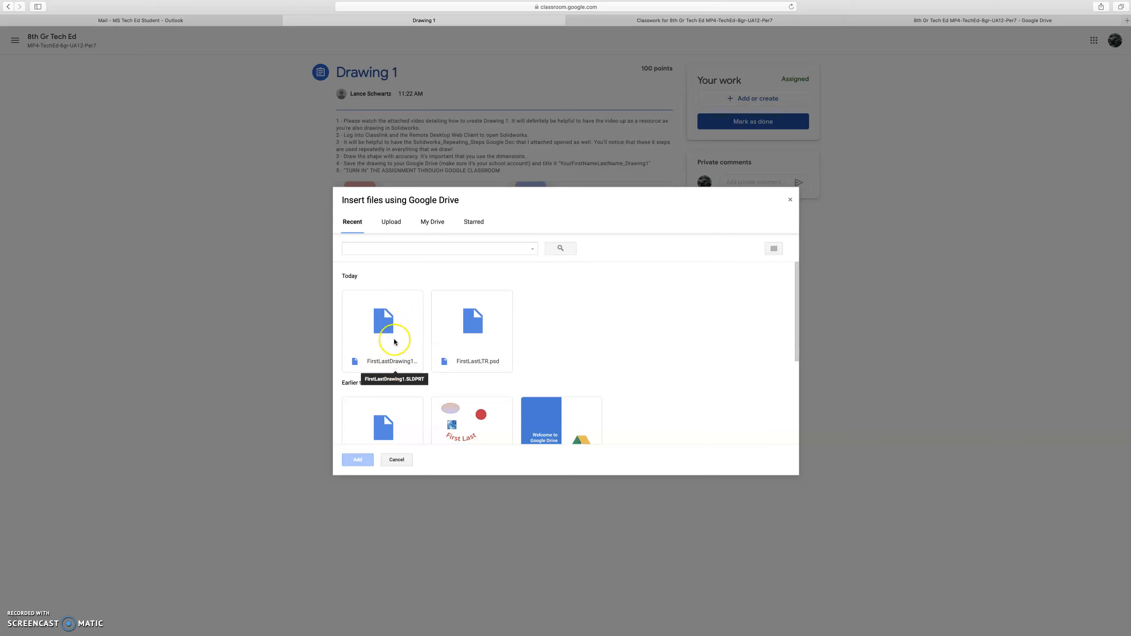
left_click(425, 222)
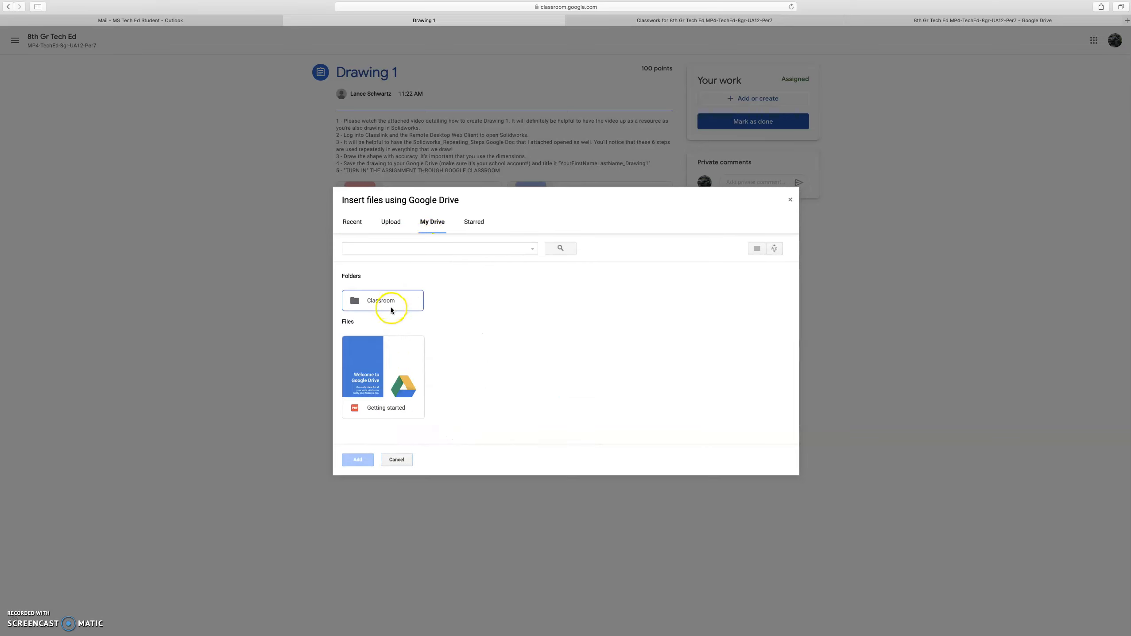
double_click(392, 304)
double_click(550, 307)
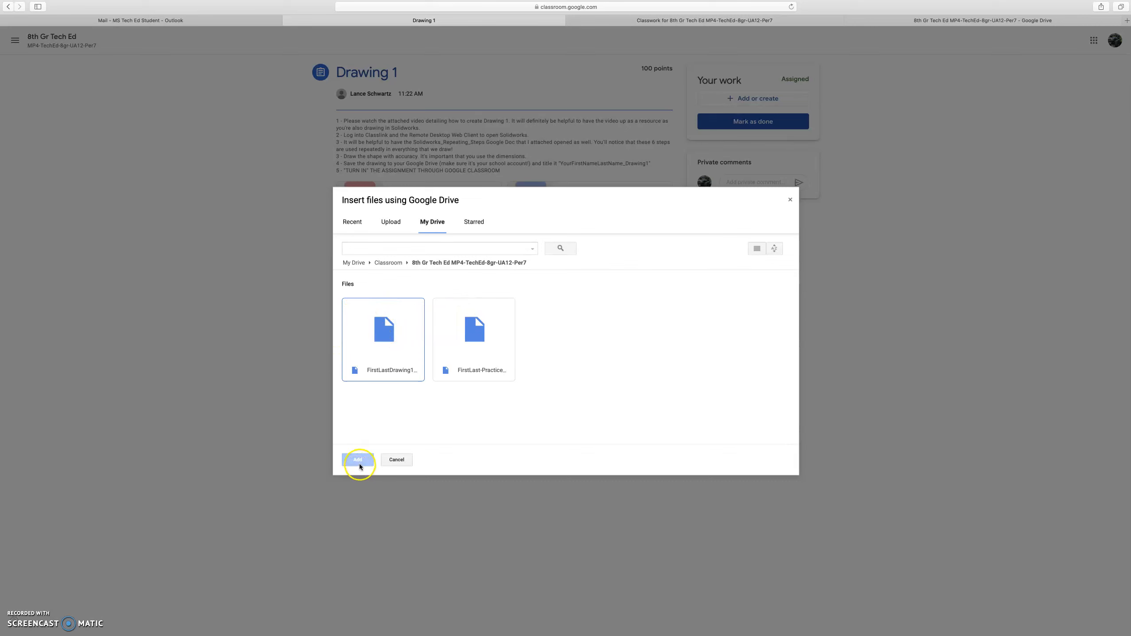
left_click(354, 348)
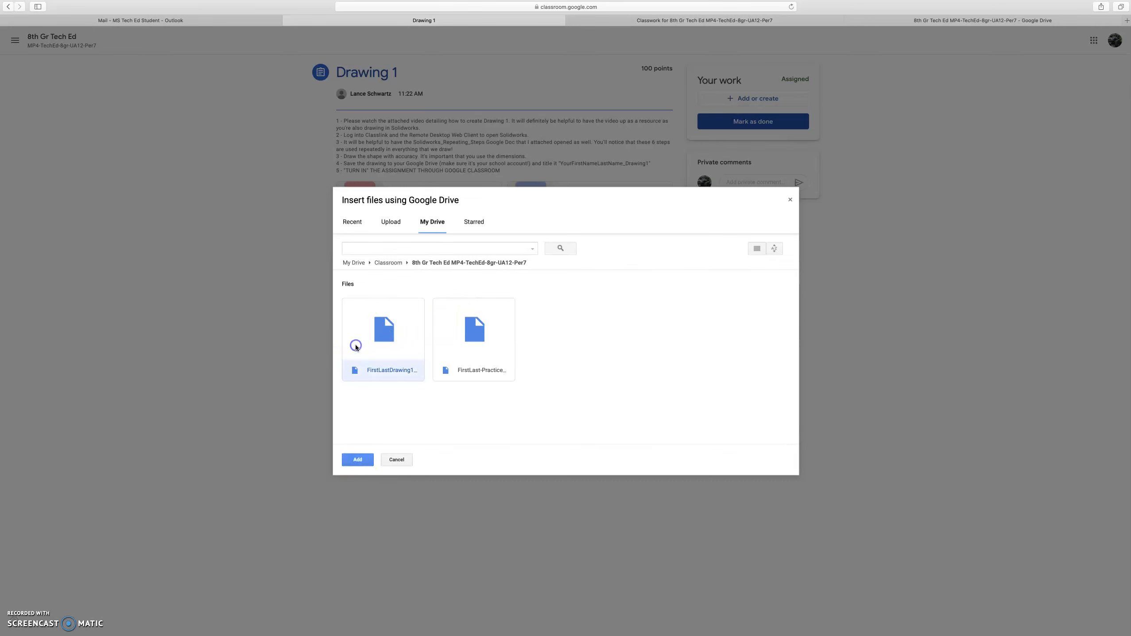
left_click(357, 460)
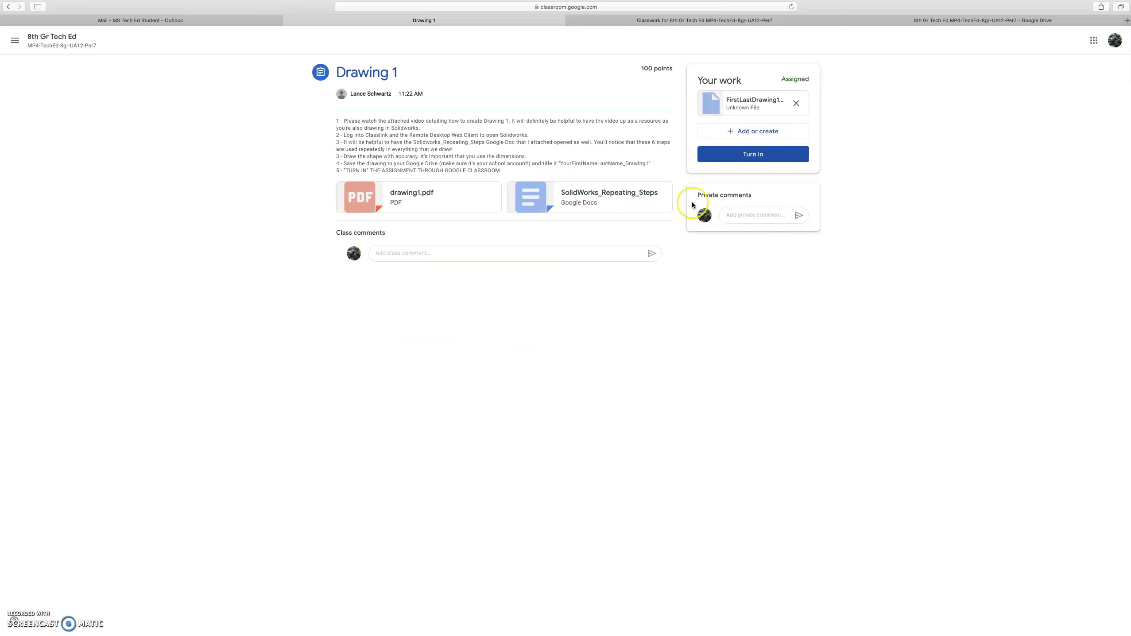
Turn in the Drawing 1 assignment and take the Safari window out of full screen
left_click(746, 156)
left_click(626, 366)
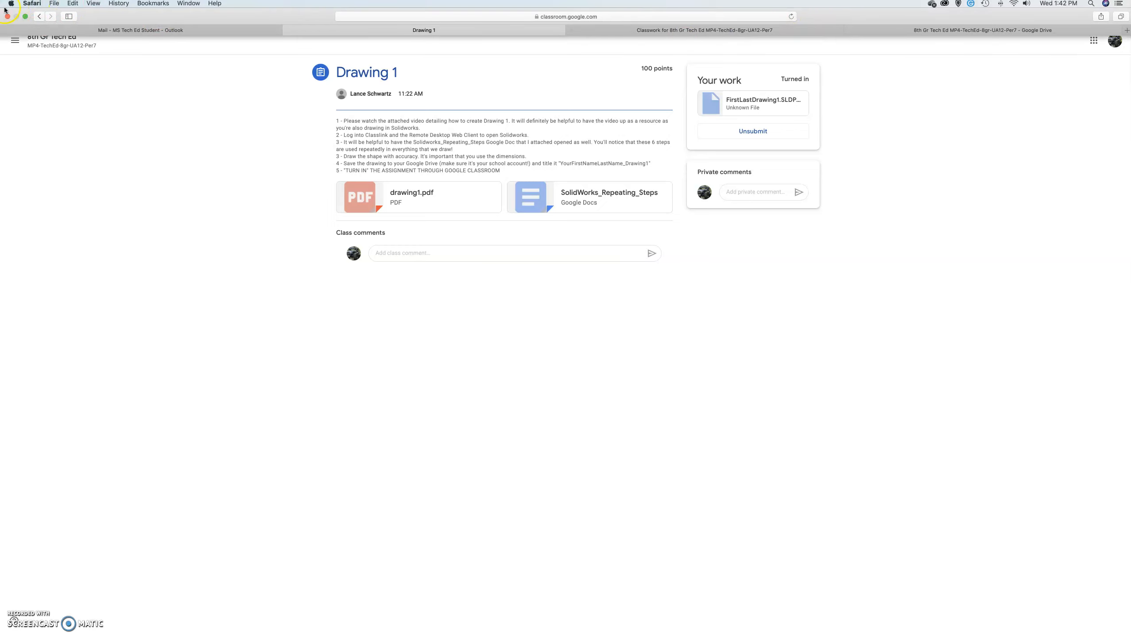
left_click(26, 18)
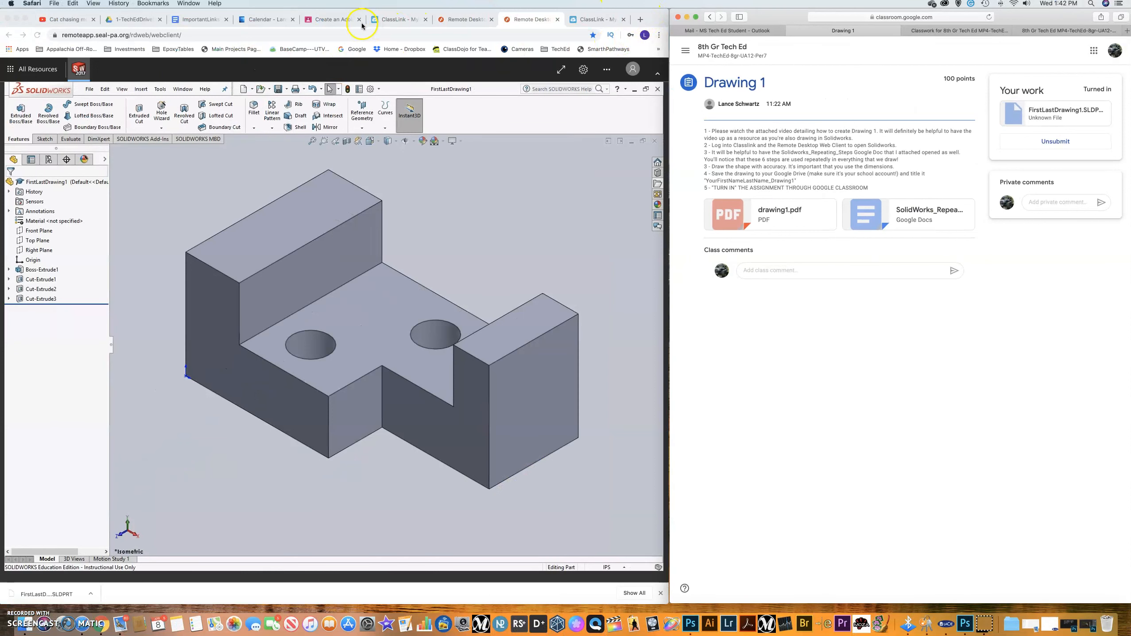
left_click(194, 20)
left_click(258, 20)
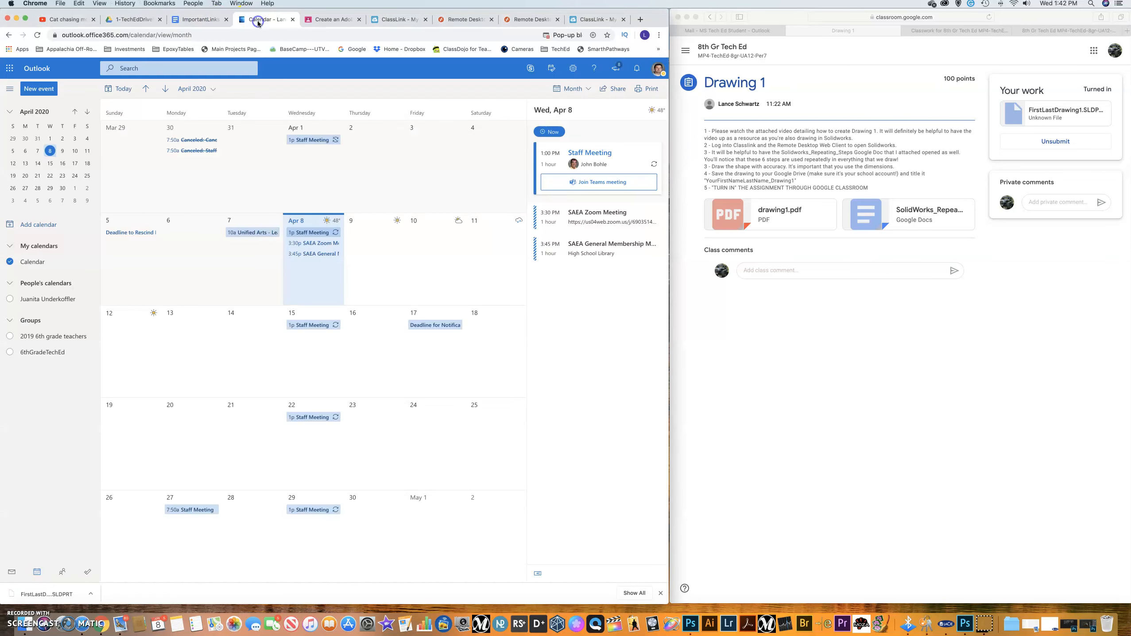
left_click(334, 20)
left_click(397, 20)
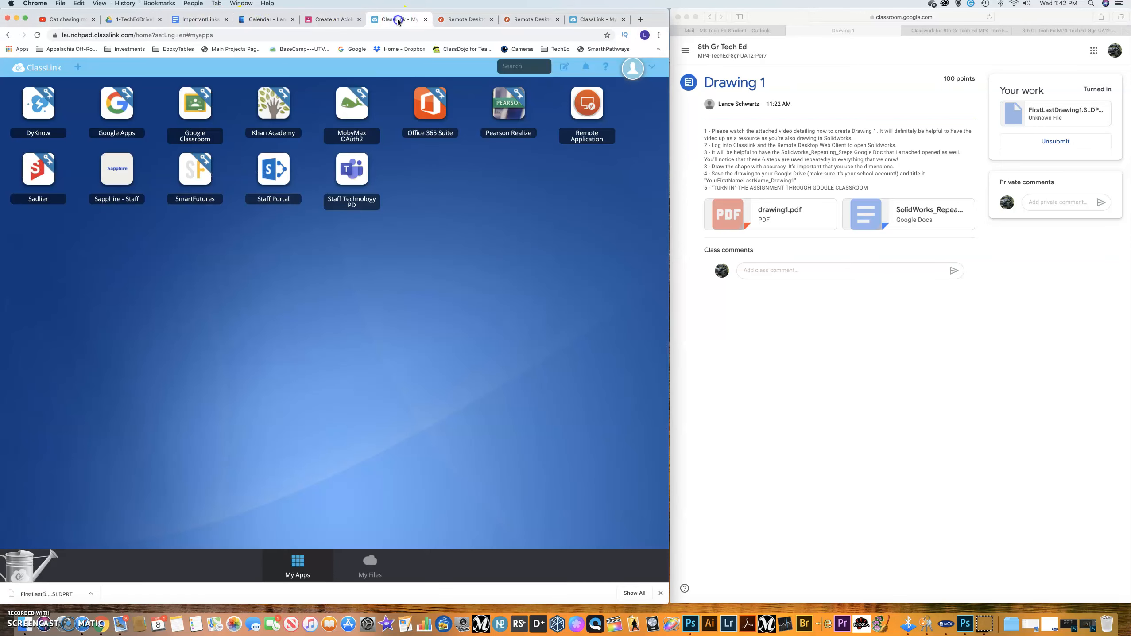
left_click(461, 20)
left_click(534, 20)
left_click(597, 20)
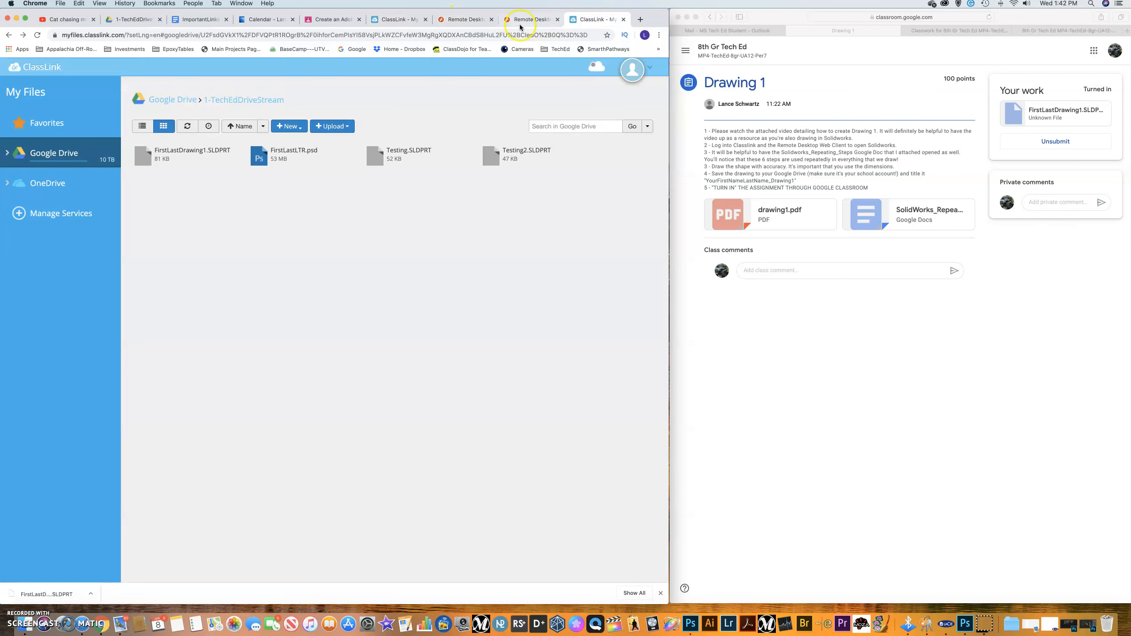
left_click(134, 20)
Switch to the teacher's Google Classroom in Chrome and view the turned-in work for Drawing 1 in the MP4-TechEd-8gr-UA12-Per7 class
left_click(329, 20)
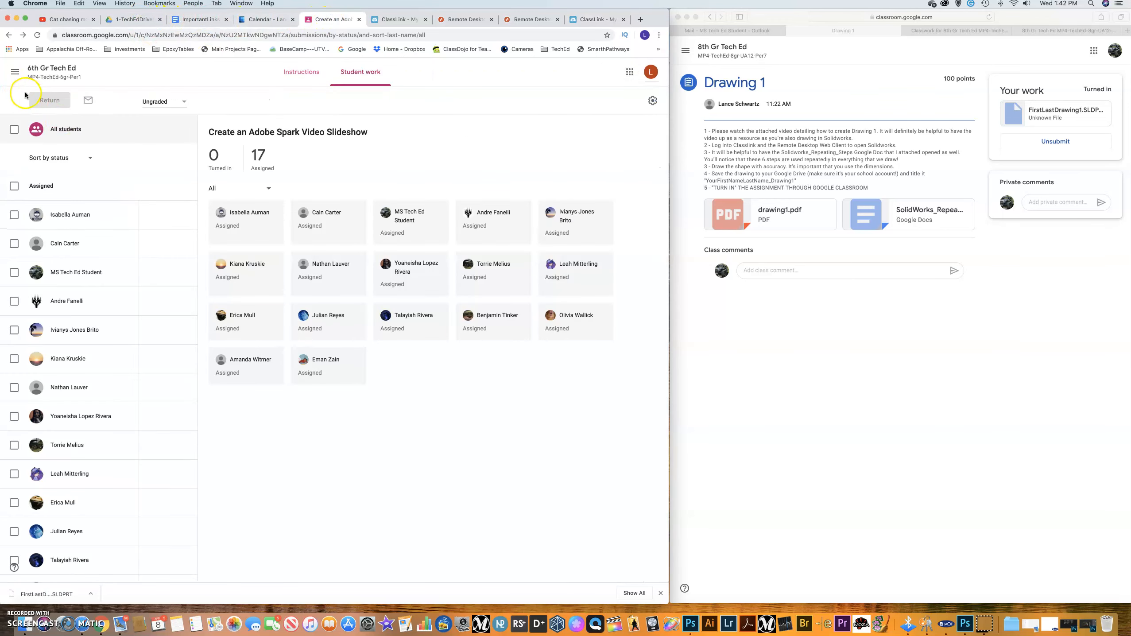
left_click(15, 72)
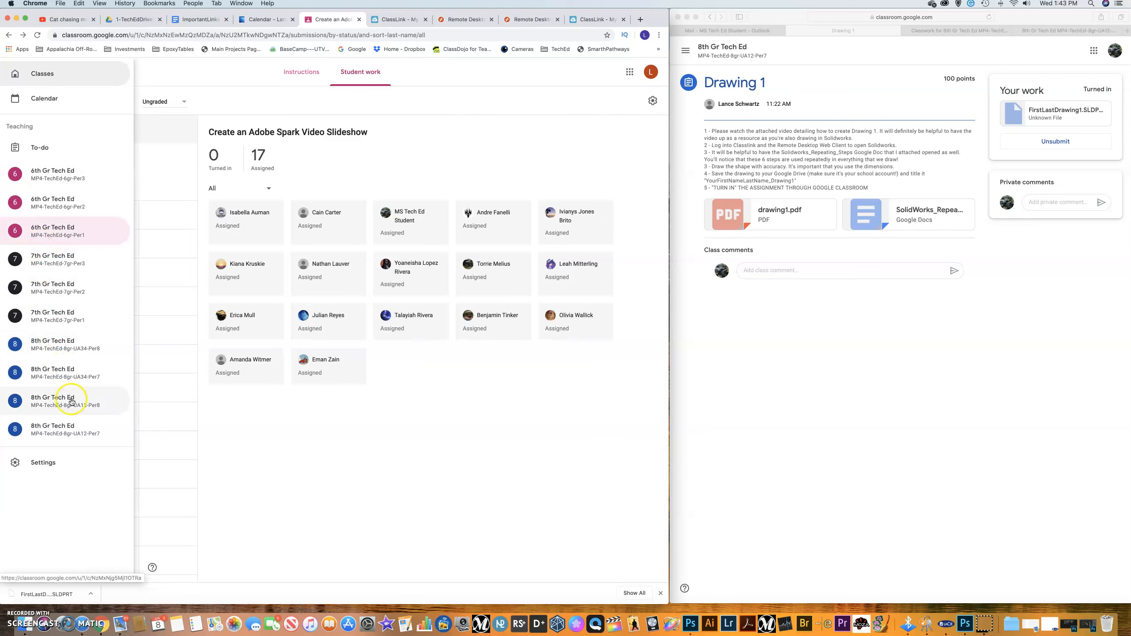
left_click(67, 425)
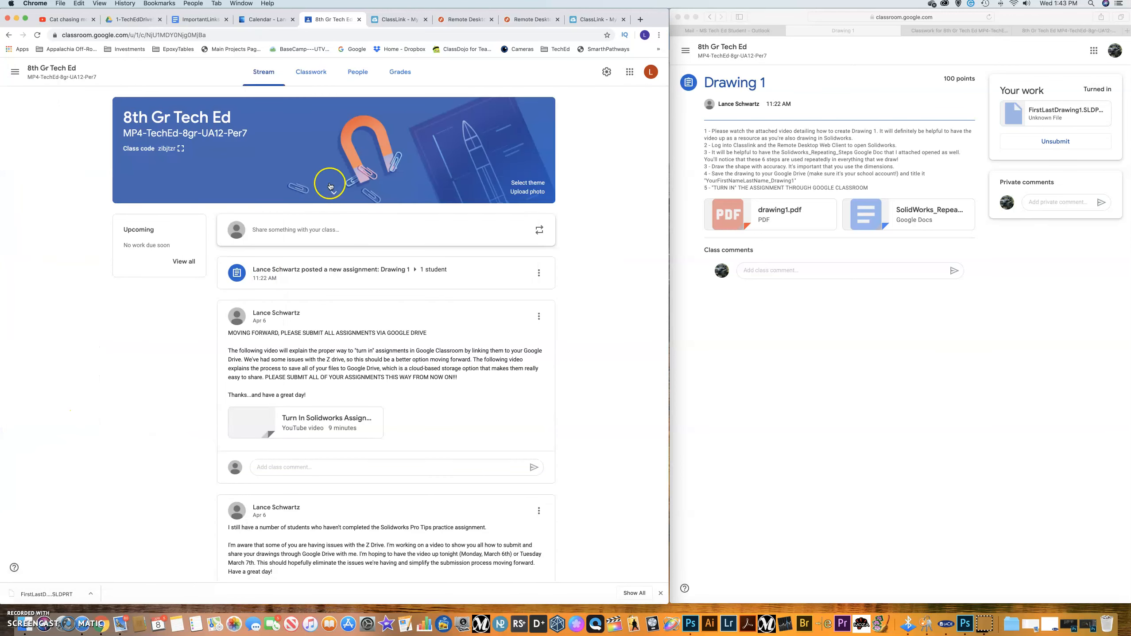
left_click(309, 74)
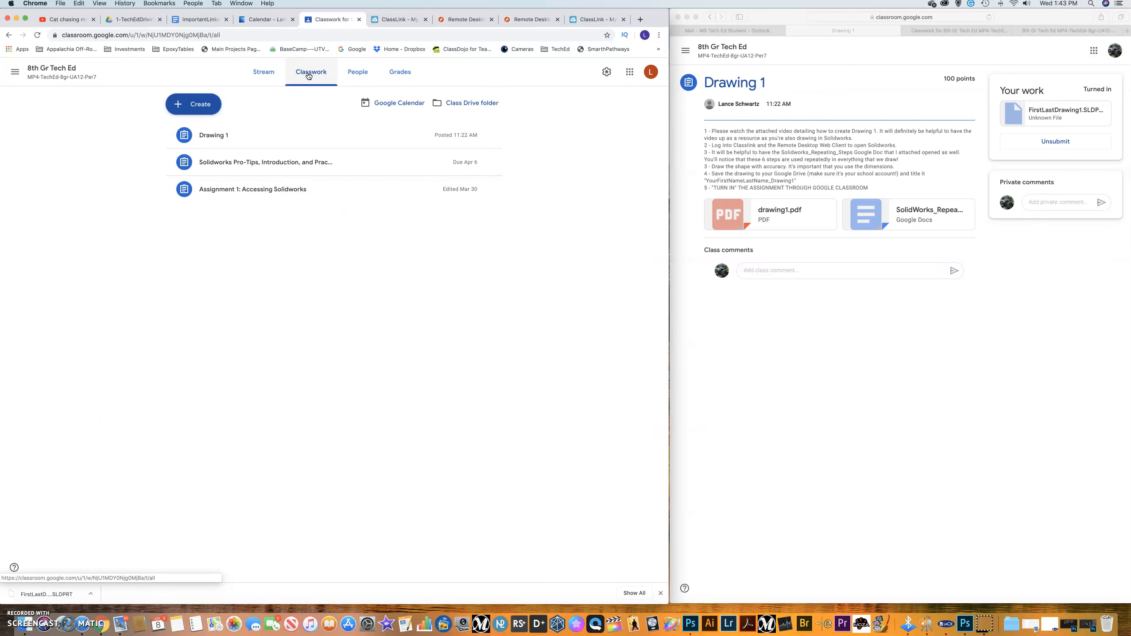
left_click(209, 136)
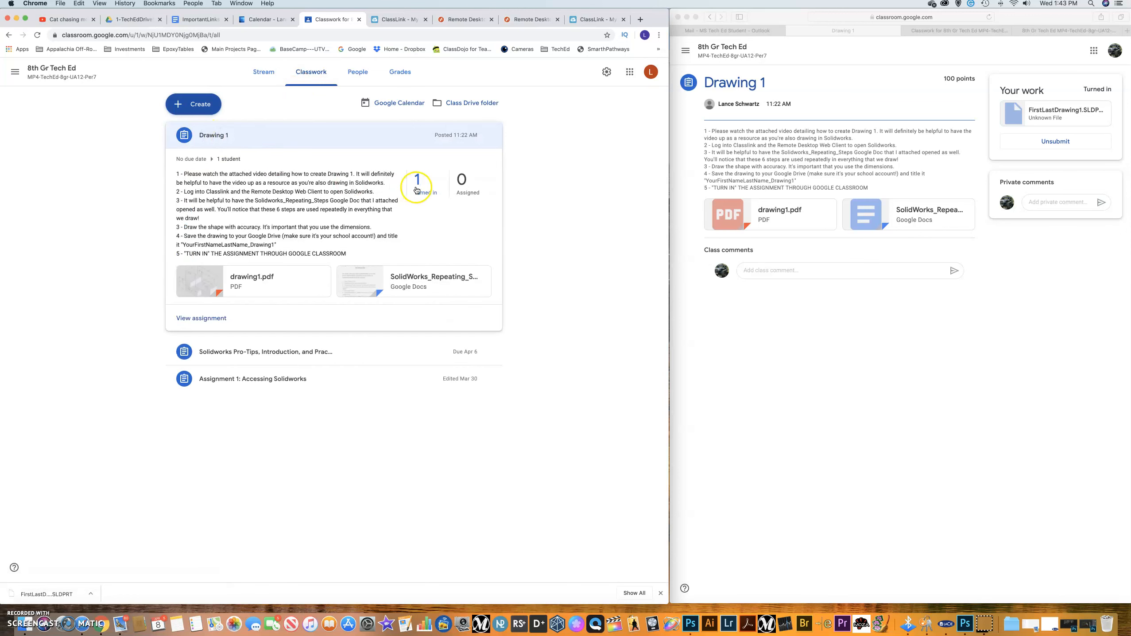
left_click(422, 186)
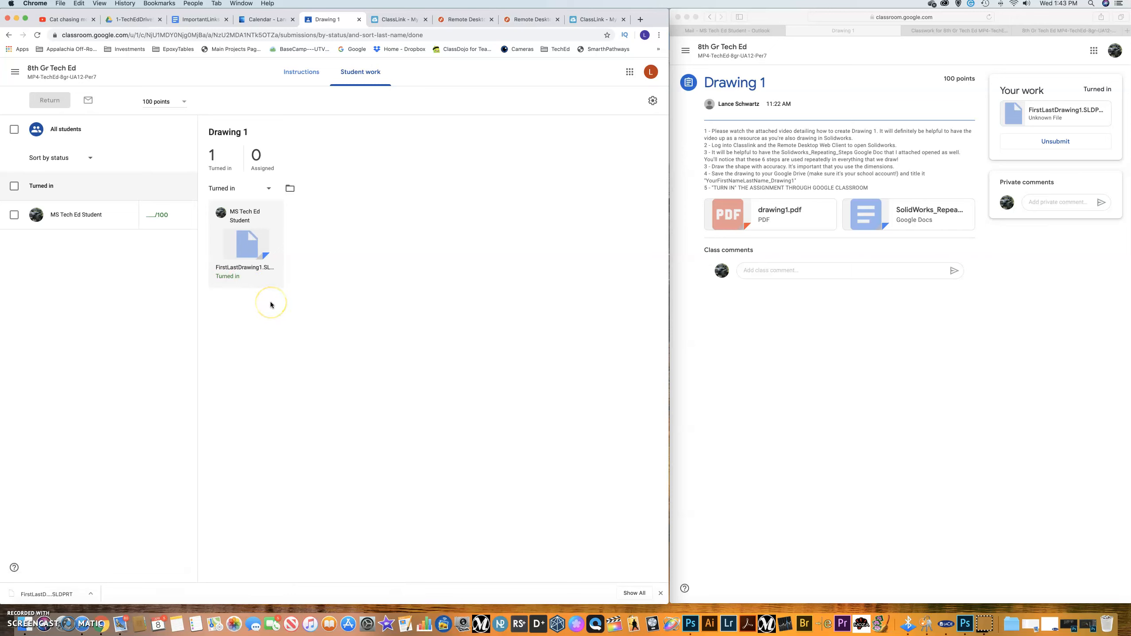
left_click(331, 307)
left_click(196, 426)
left_click(209, 400)
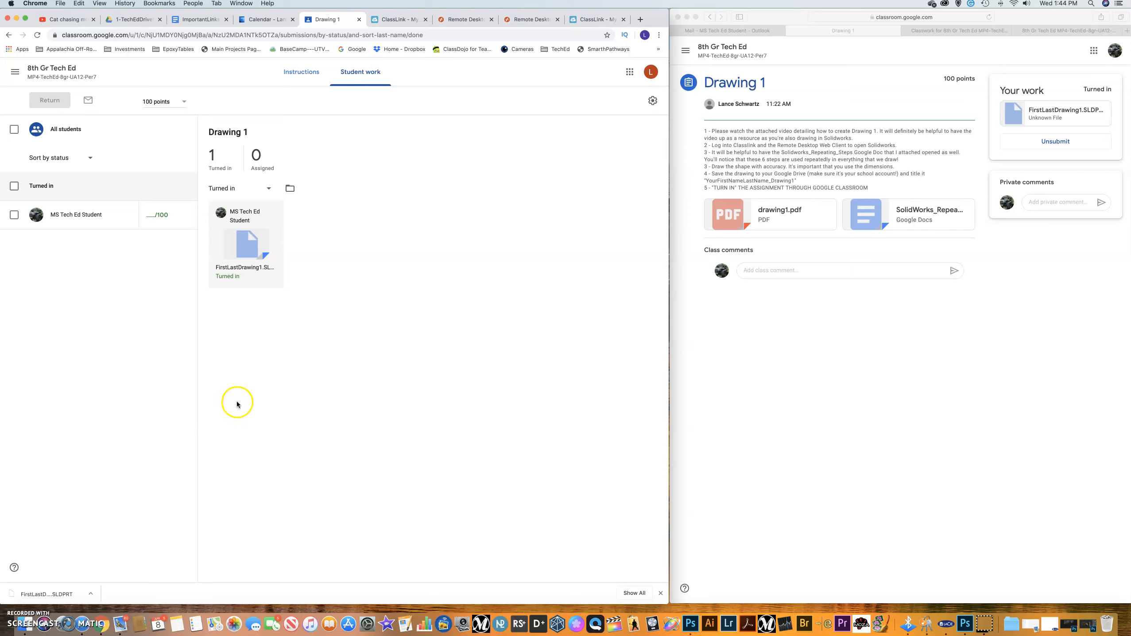